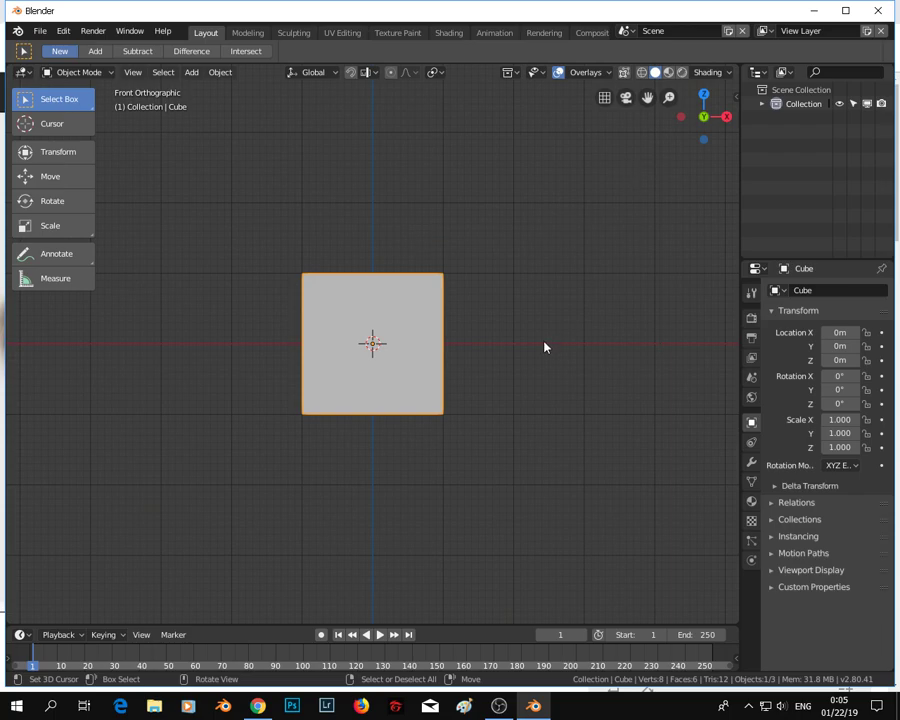
- Snap the 3D cursor back to the cube's origin point at the world centre
{"action": "mouse_move", "coordinate": [548, 249]}
{"action": "middle_mouse_down"}
{"action": "mouse_move", "coordinate": [683, 175]}
{"action": "mouse_move", "coordinate": [567, 269]}
{"action": "mouse_move", "coordinate": [538, 306]}
{"action": "middle_mouse_up"}
{"action": "left_click", "coordinate": [716, 73]}
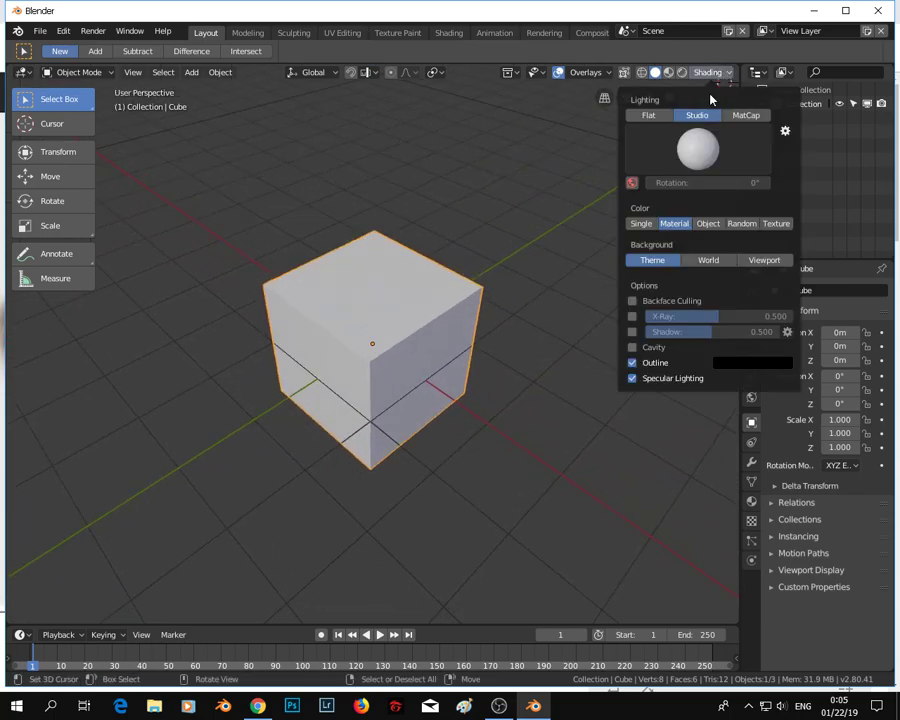
{"action": "right_click", "coordinate": [370, 345], "text": "shift"}
{"action": "key", "text": "shift+s"}
{"action": "left_click", "coordinate": [346, 360]}
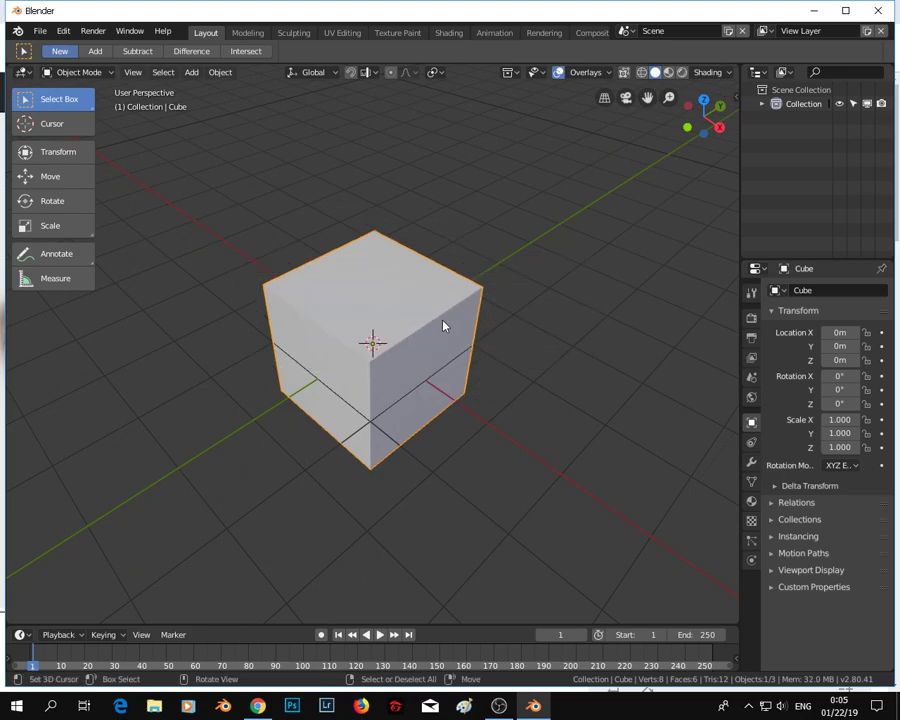
- Set the solid viewport lighting to MatCap and choose the pinkish clay sphere
{"action": "left_click", "coordinate": [708, 72]}
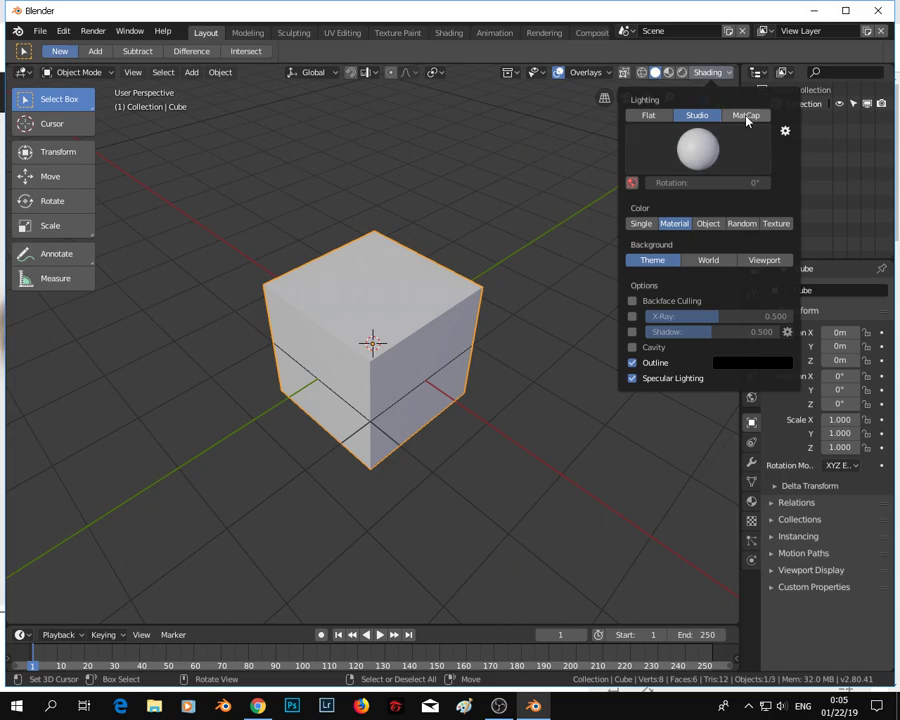
{"action": "left_click", "coordinate": [744, 115]}
{"action": "left_click", "coordinate": [708, 151]}
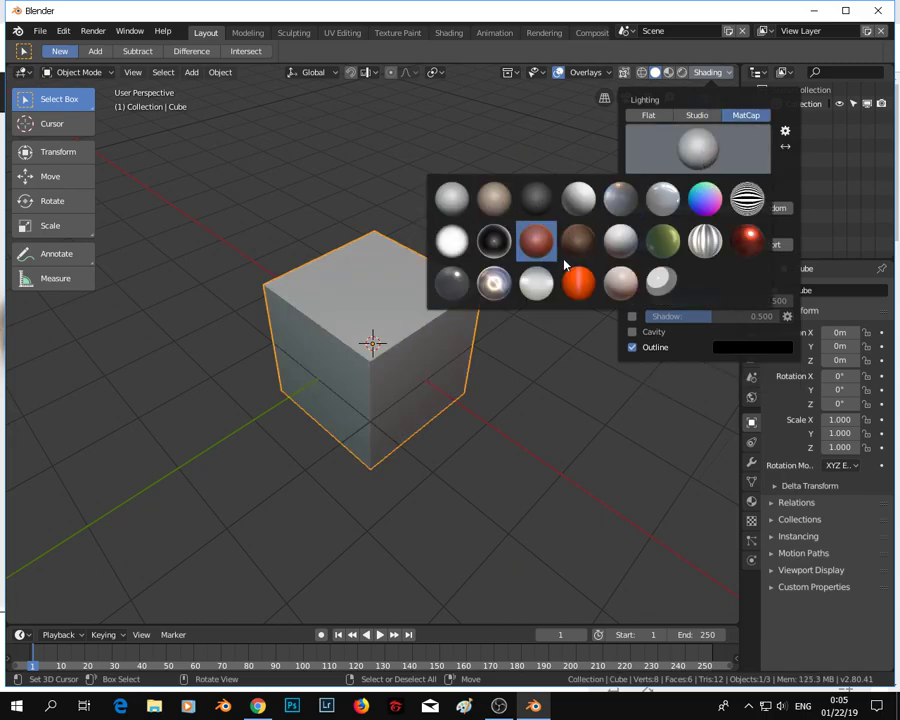
{"action": "left_click", "coordinate": [624, 285]}
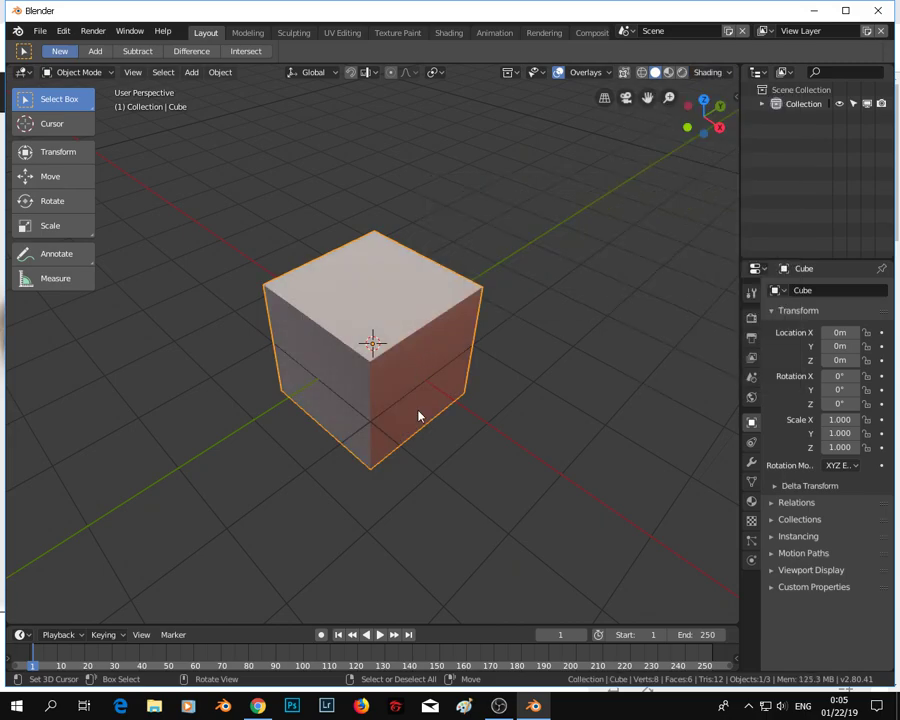
- Change the matcap to the blue-grey sphere with the warm highlight and enable Cavity shading
{"action": "left_click", "coordinate": [718, 73]}
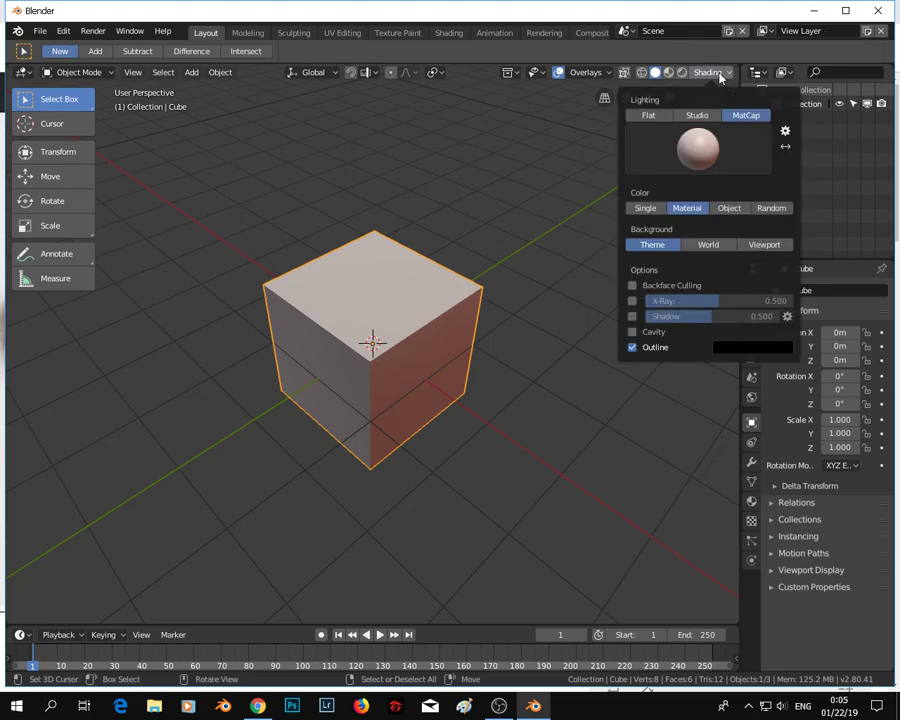
{"action": "left_click", "coordinate": [698, 149]}
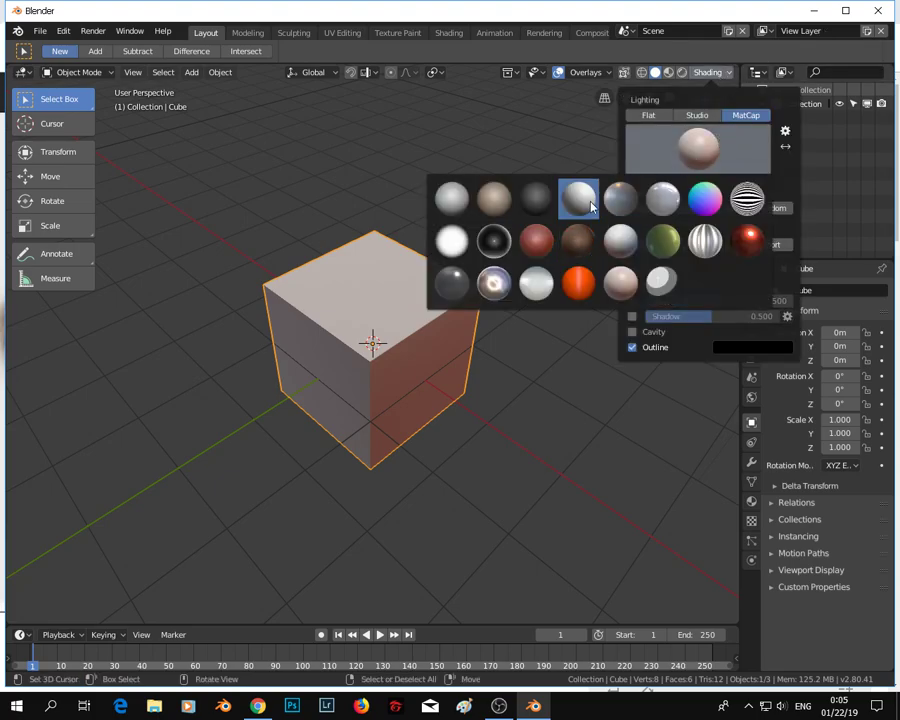
{"action": "left_click", "coordinate": [620, 200]}
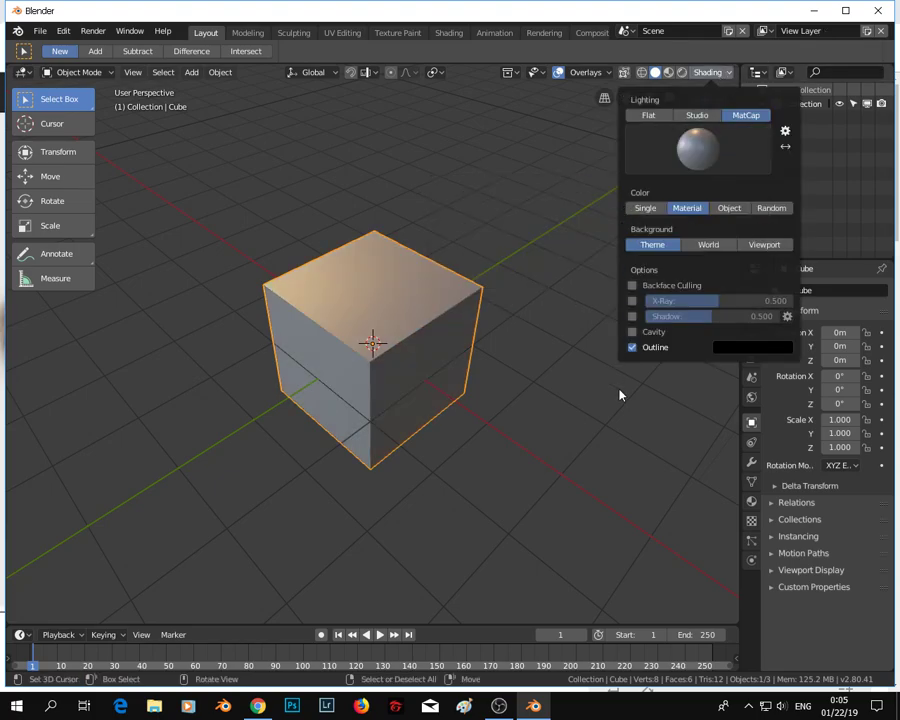
{"action": "left_click", "coordinate": [633, 332]}
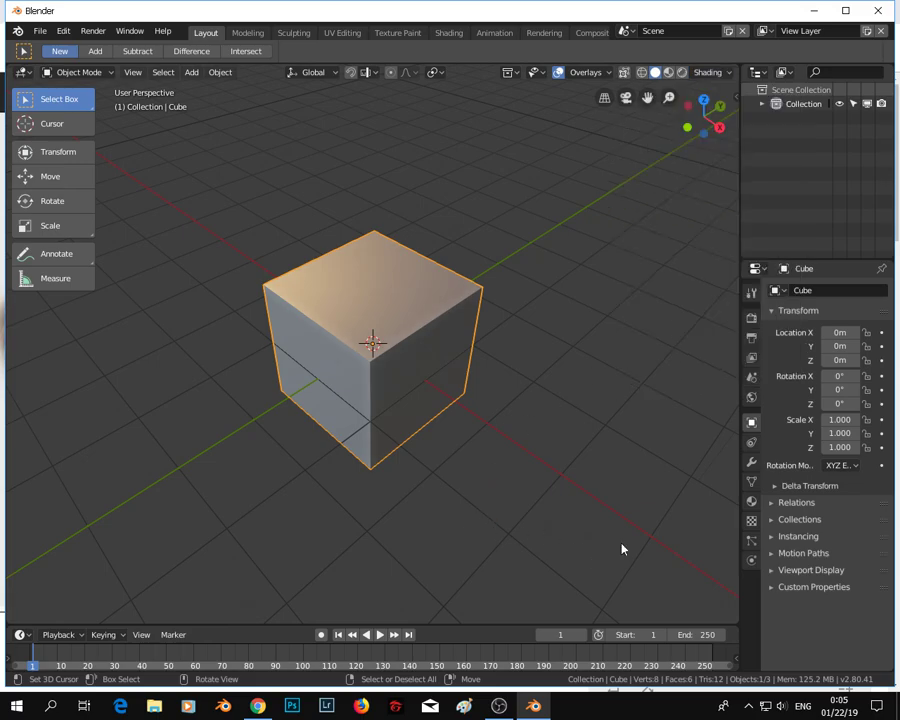
- Show the 3D viewport's sidebar and start the Shortcut VUr input display
{"action": "key", "text": "b"}
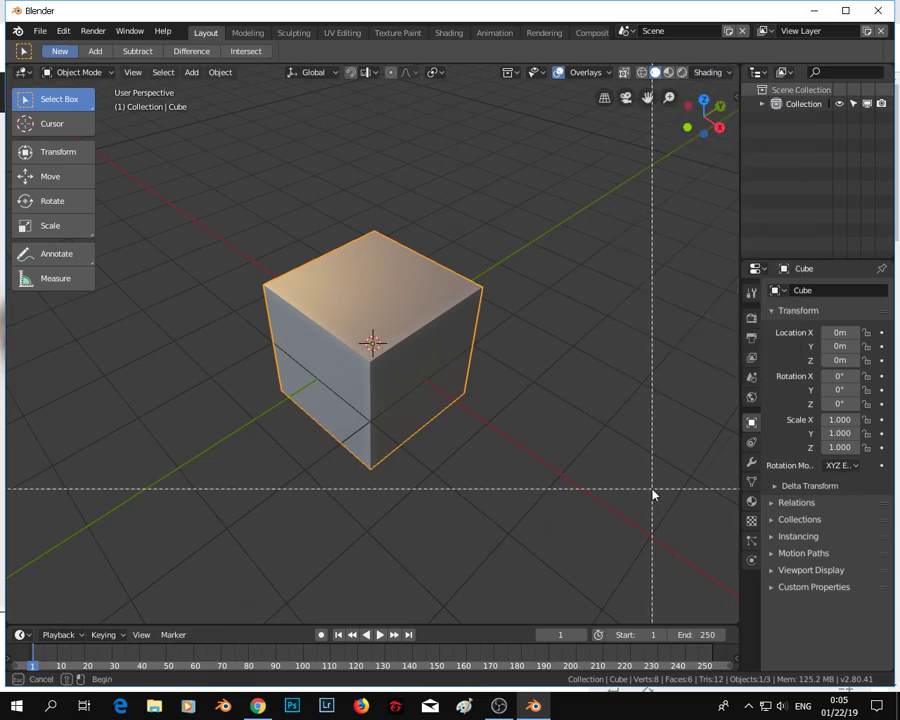
{"action": "key", "text": "Escape"}
{"action": "key", "text": "n"}
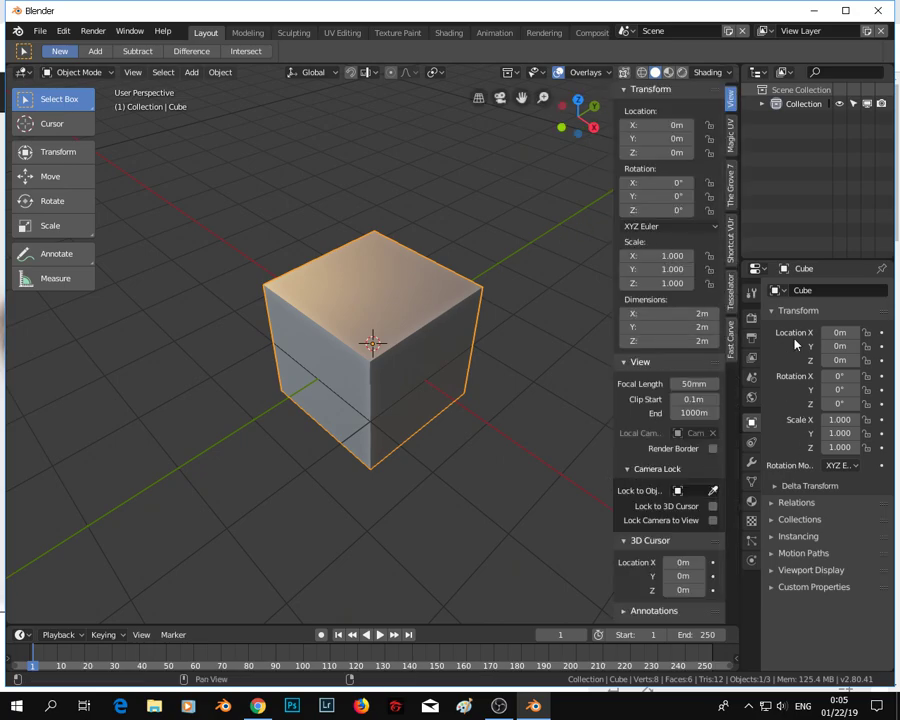
{"action": "left_click", "coordinate": [733, 250]}
{"action": "left_click", "coordinate": [643, 111]}
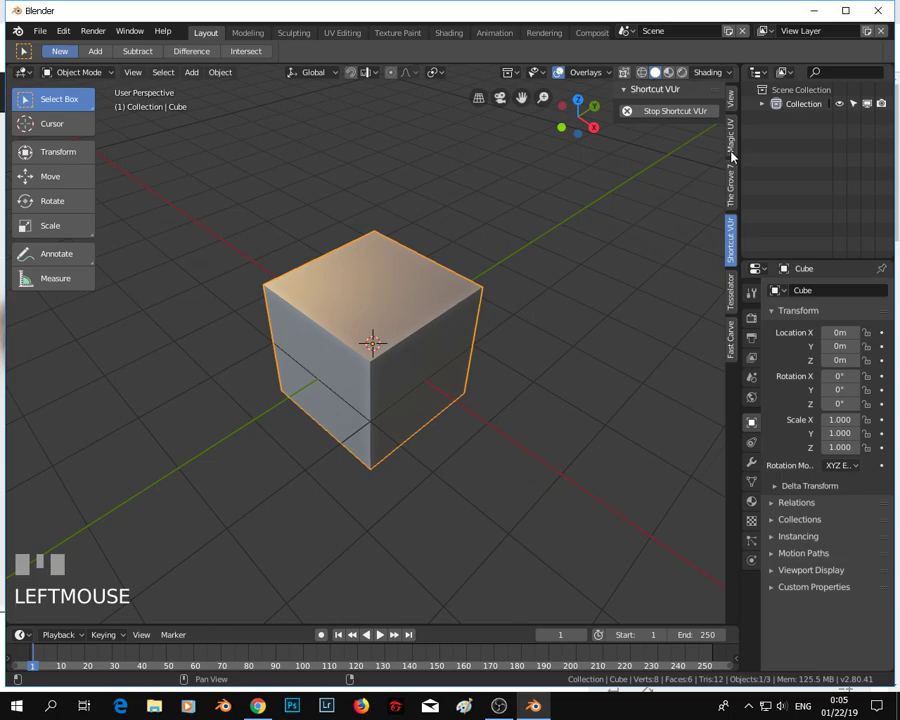
- Bring up the Fast Carve tools and pick the cube as the Booleans target
{"action": "left_click", "coordinate": [735, 343]}
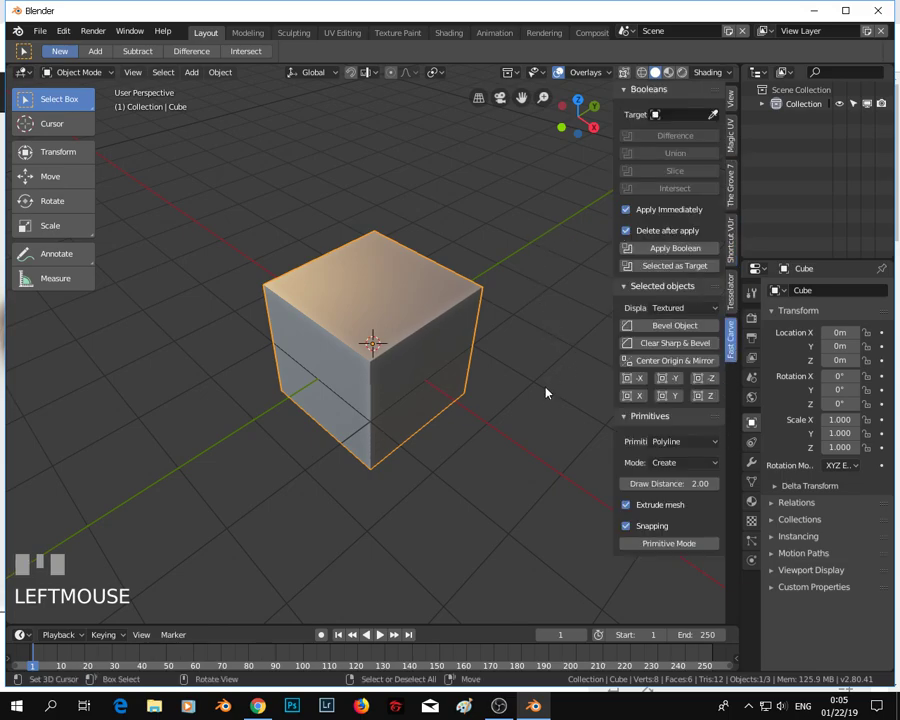
{"action": "middle_click_drag", "start_coordinate": [414, 488], "coordinate": [440, 472]}
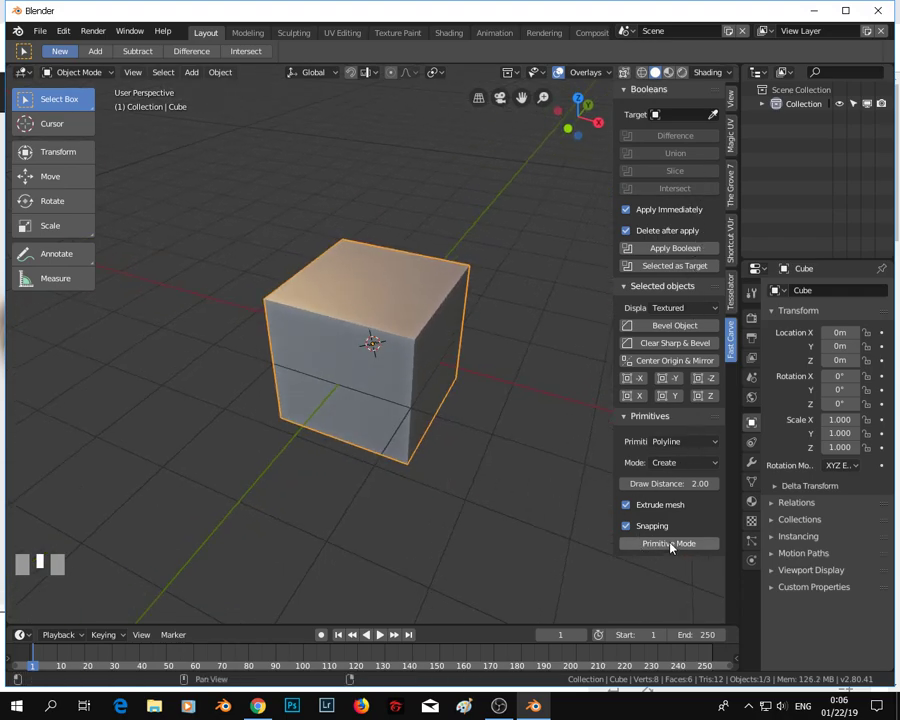
{"action": "left_click", "coordinate": [715, 119]}
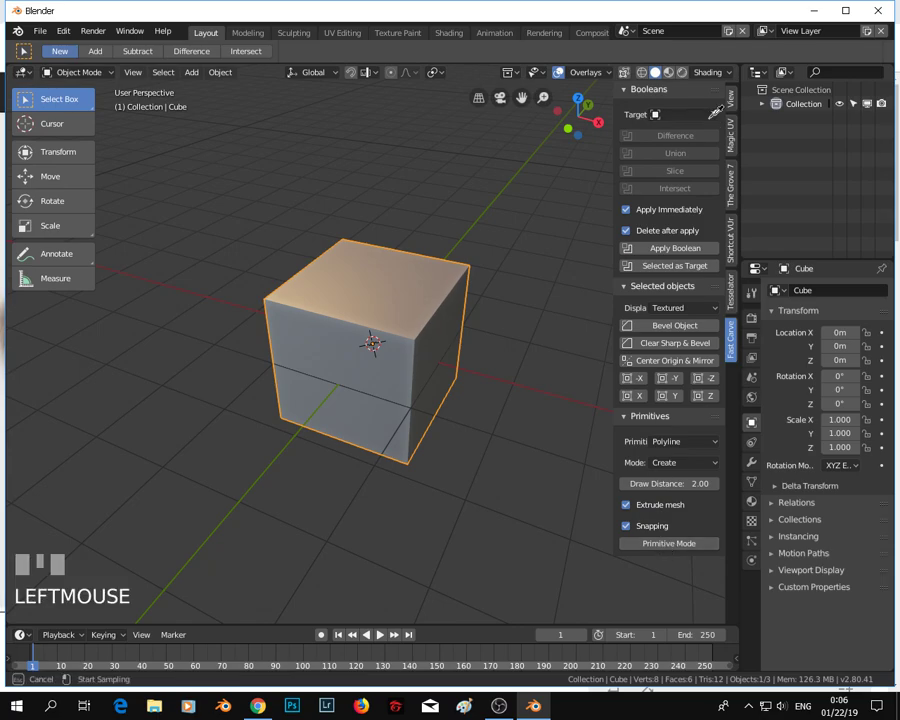
{"action": "left_click", "coordinate": [382, 300]}
- Switch to front view and set the Fast Carve primitive to Rectangle with the mode Slice
{"action": "key", "text": "KP_1"}
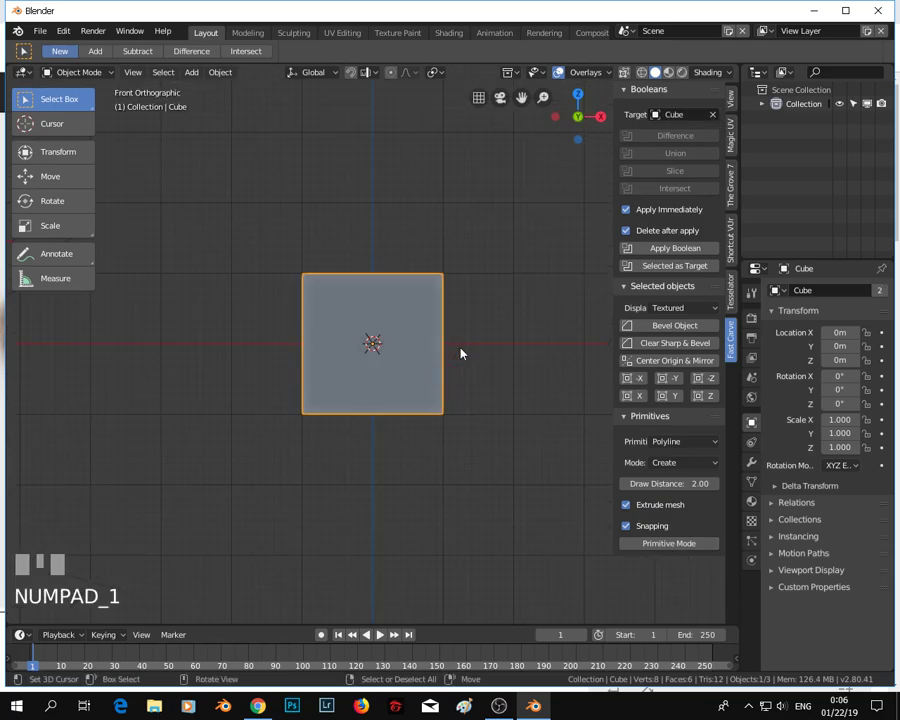
{"action": "scroll", "coordinate": [496, 486], "scroll_direction": "up", "scroll_amount": 3}
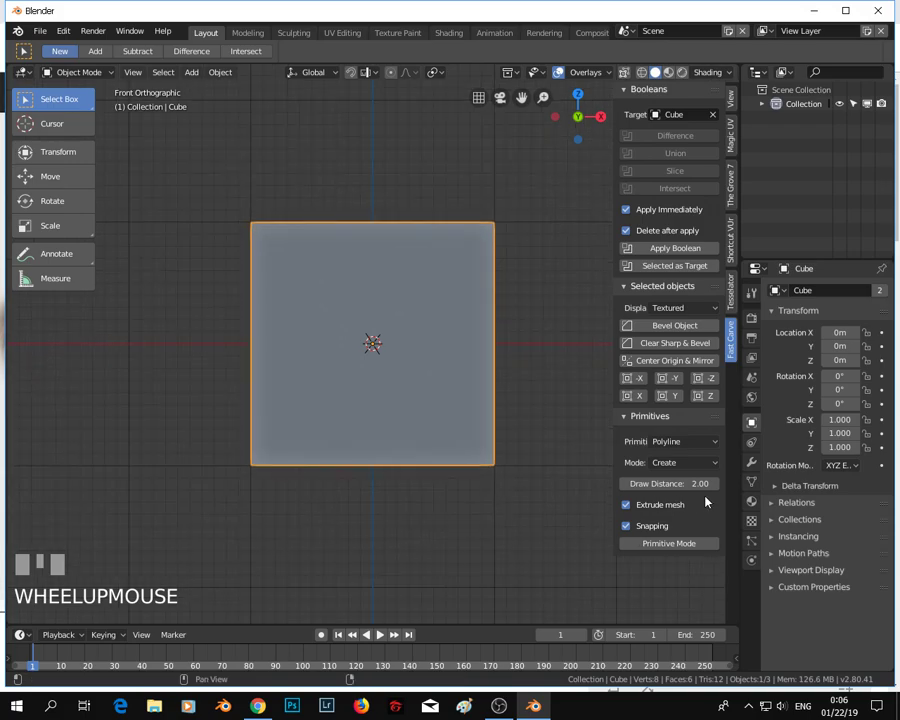
{"action": "left_click", "coordinate": [699, 465]}
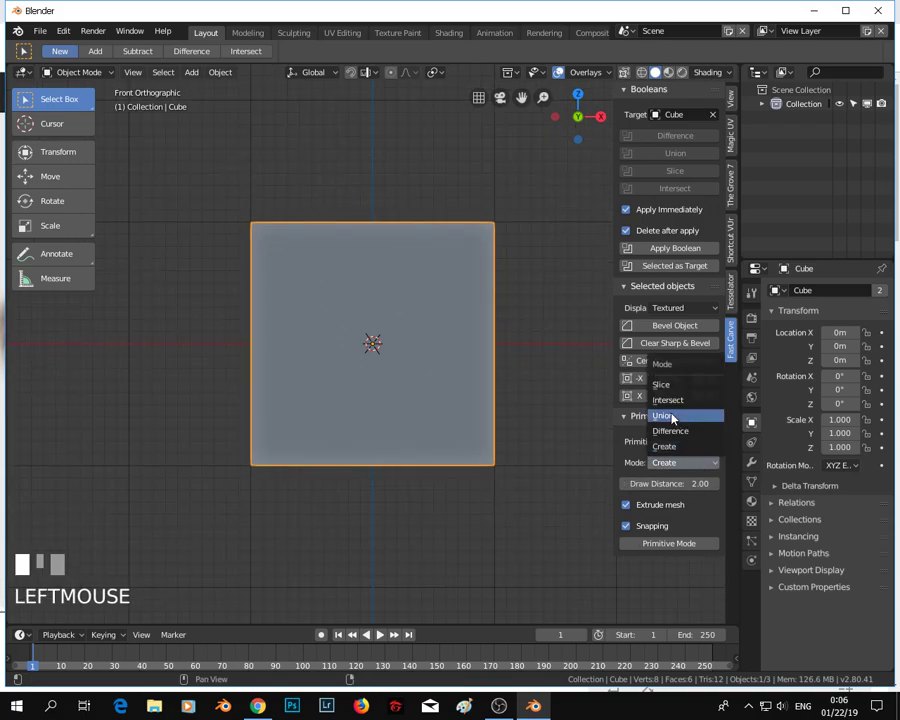
{"action": "left_click", "coordinate": [662, 385]}
{"action": "left_click", "coordinate": [675, 442]}
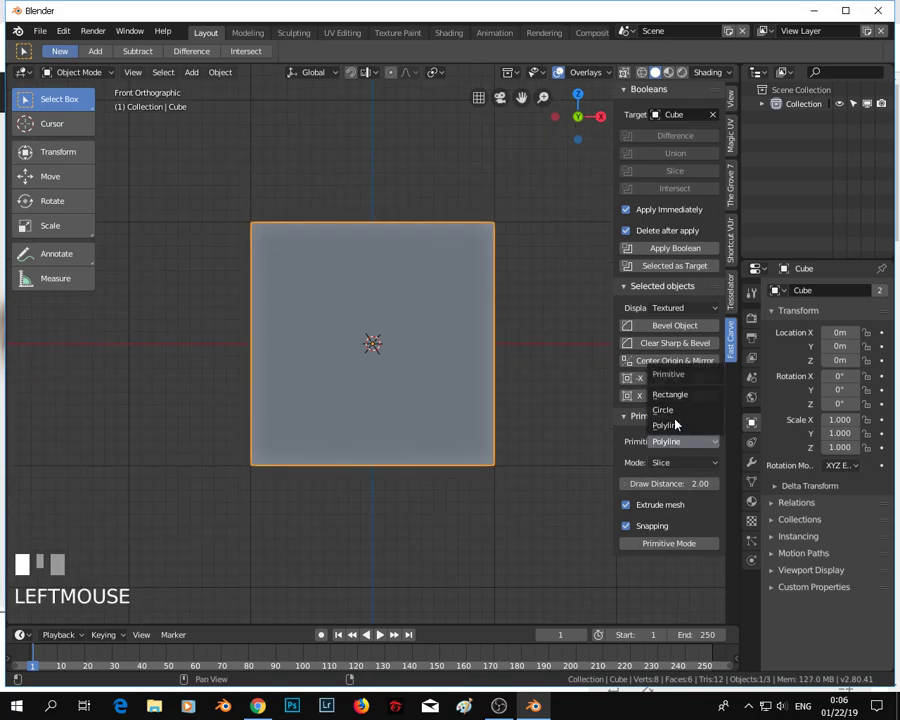
{"action": "left_click", "coordinate": [677, 396]}
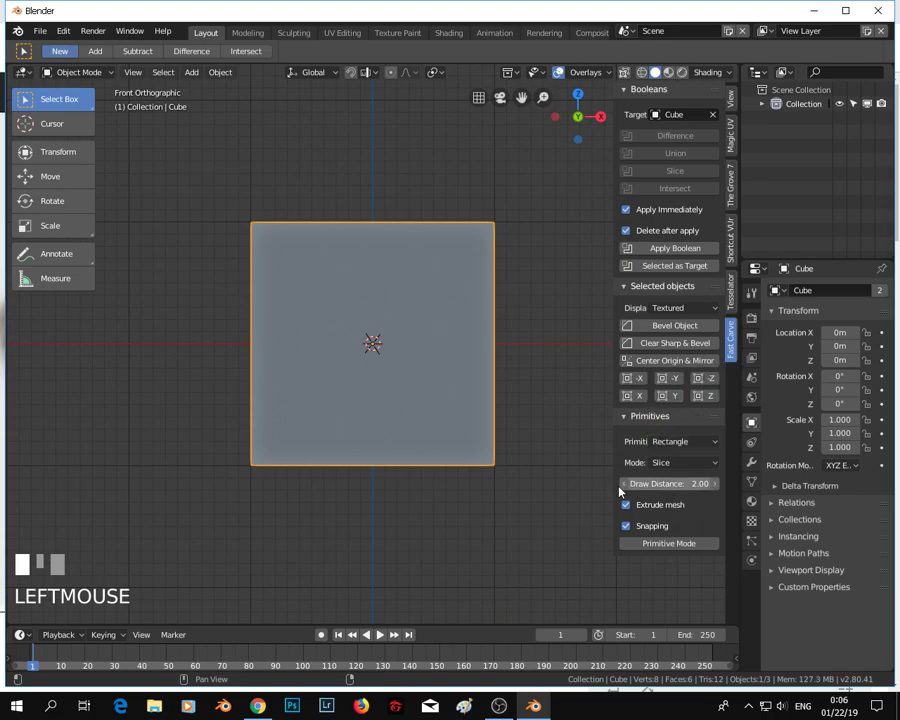
- In Primitive Mode, draw a small square across the cube's top edge near its left corner and slice it out
{"action": "left_click", "coordinate": [679, 543]}
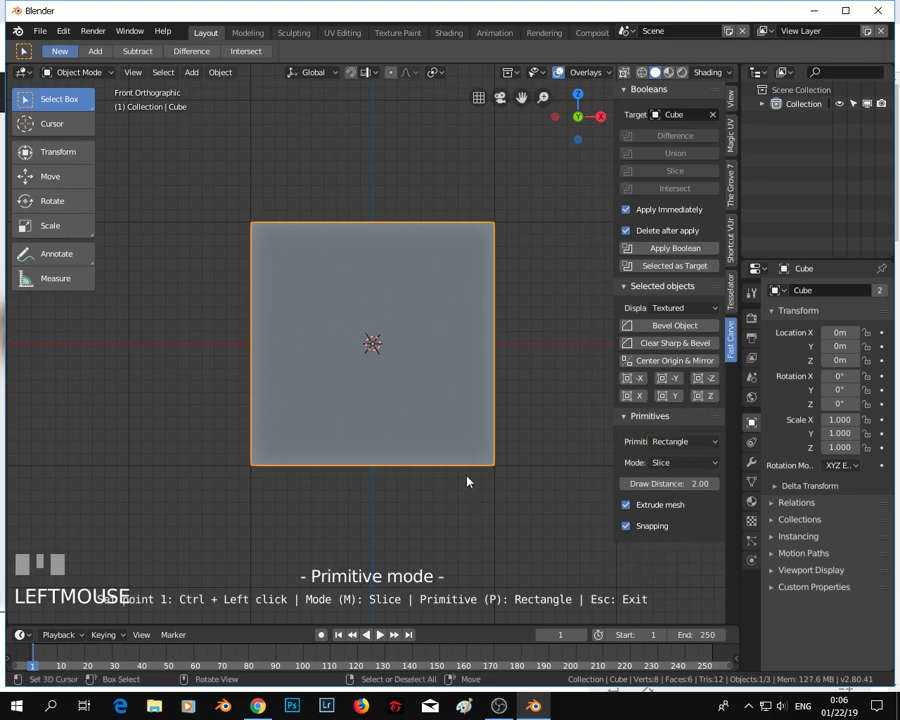
{"action": "left_click", "coordinate": [275, 209], "text": "ctrl"}
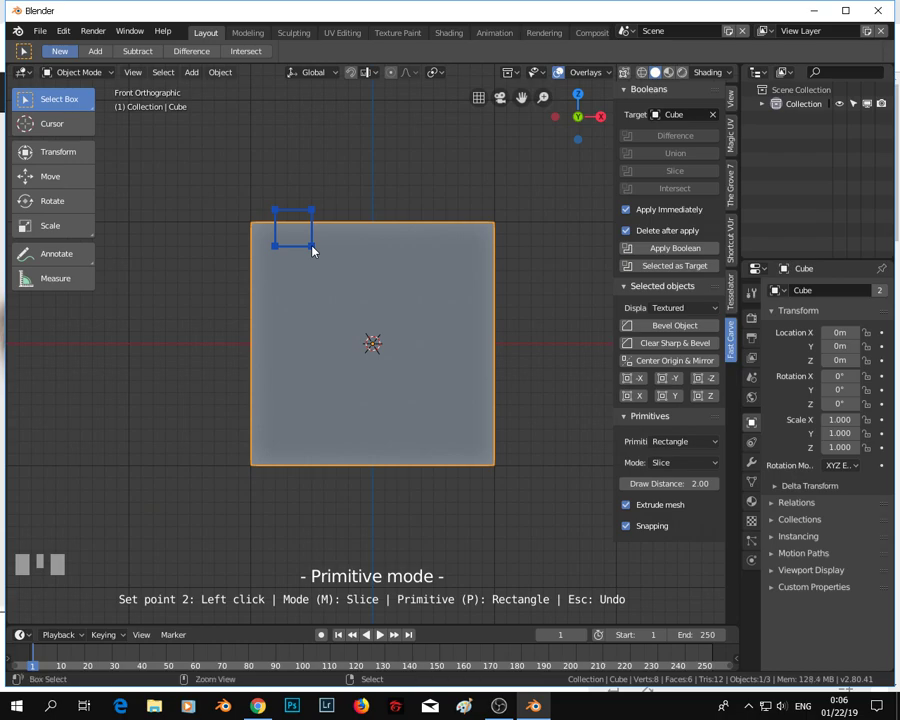
{"action": "left_click", "coordinate": [312, 250], "text": "ctrl"}
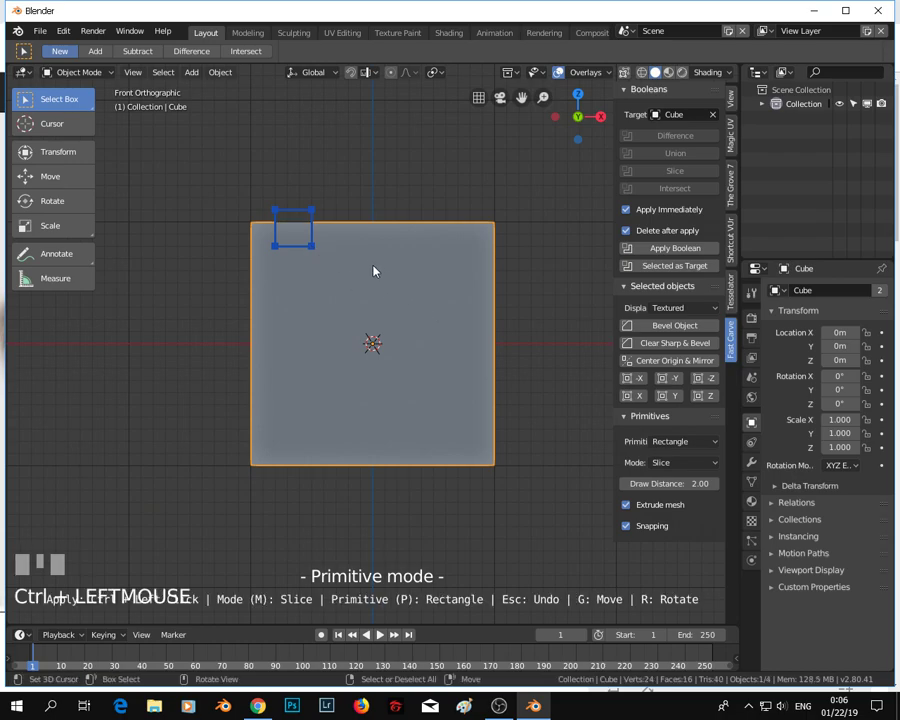
- Move the square along the cube's top edge and slice out three more notches, then clear the drawn square
{"action": "key", "text": "g"}
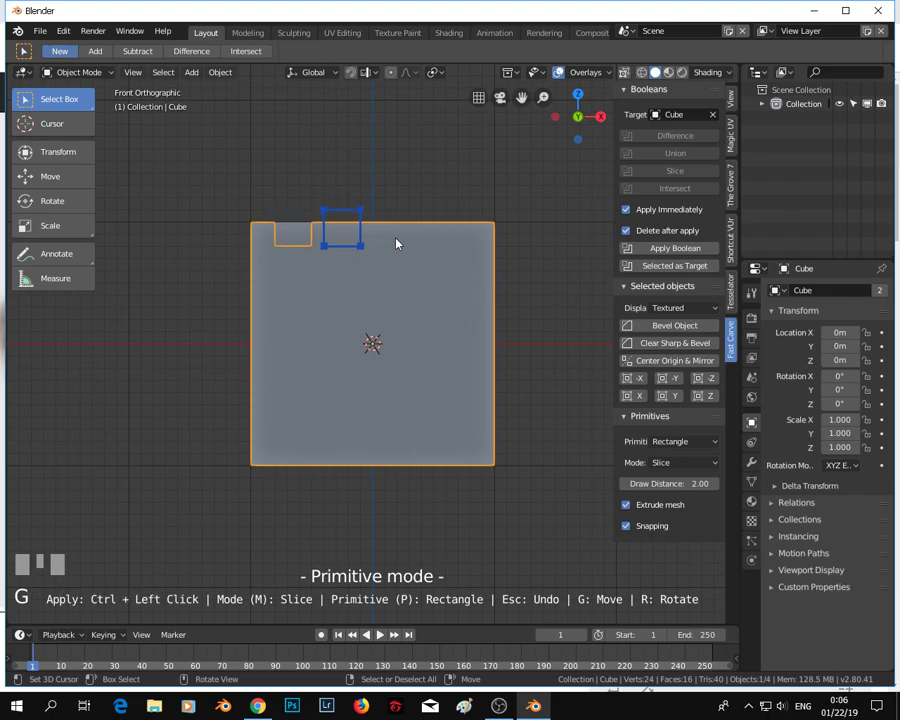
{"action": "left_click", "coordinate": [396, 243]}
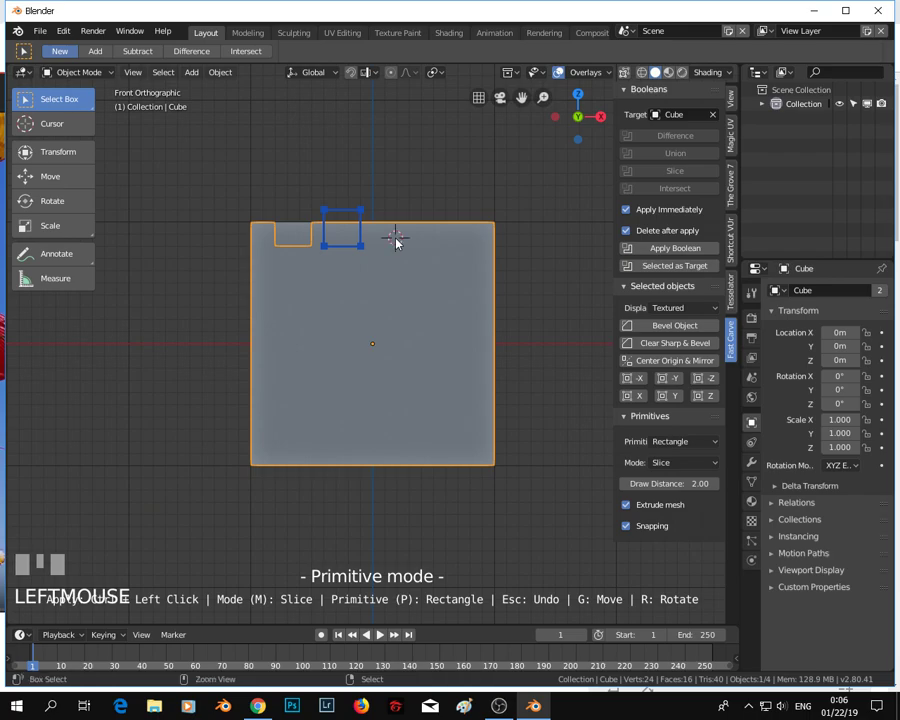
{"action": "left_click", "coordinate": [396, 240], "text": "ctrl"}
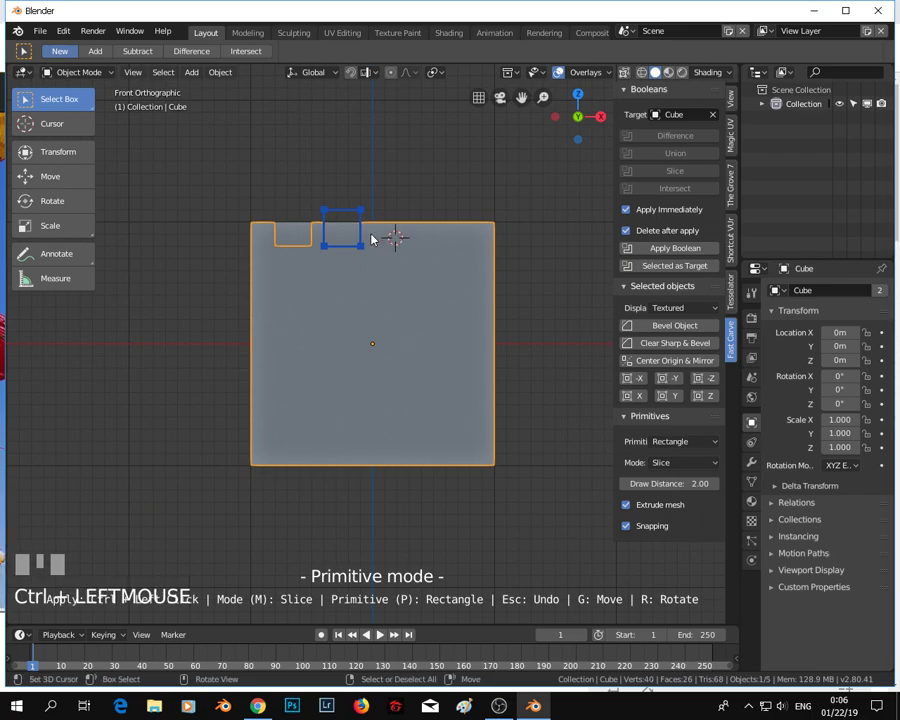
{"action": "key", "text": "g"}
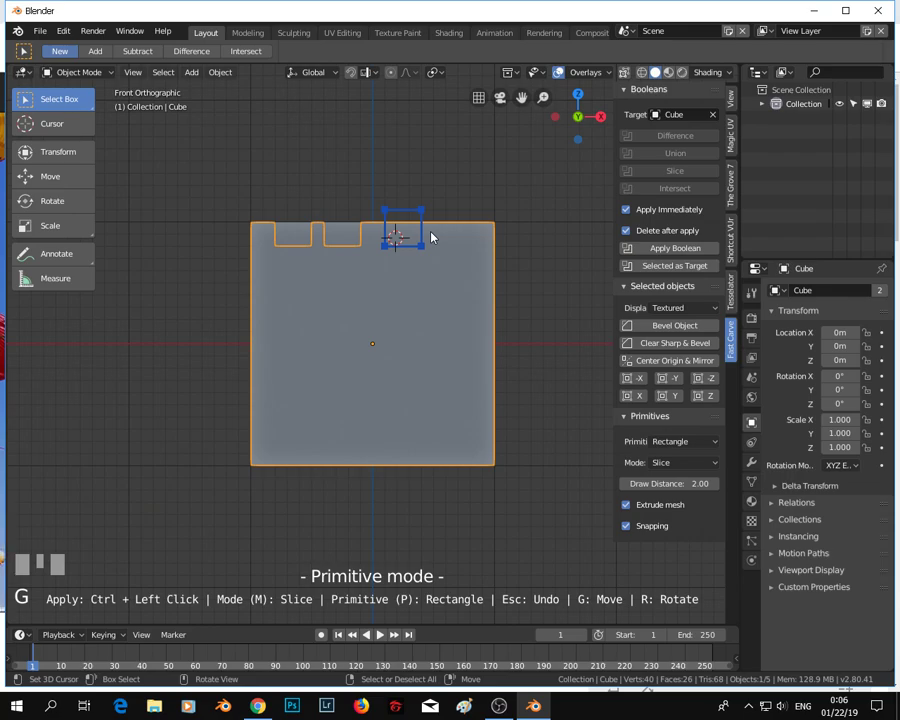
{"action": "left_click", "coordinate": [432, 238], "text": "ctrl"}
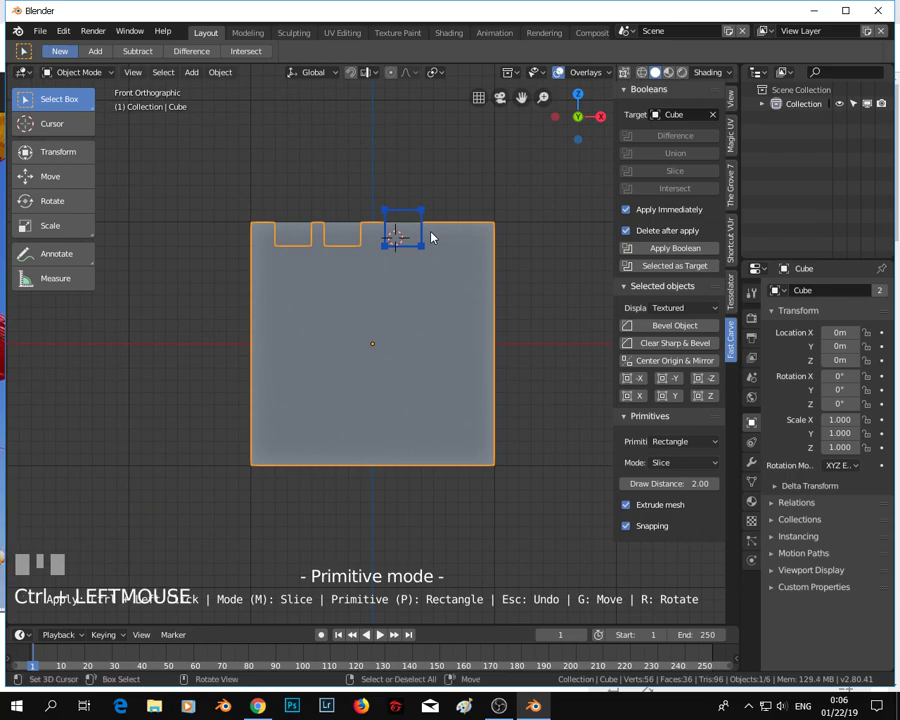
{"action": "key", "text": "g"}
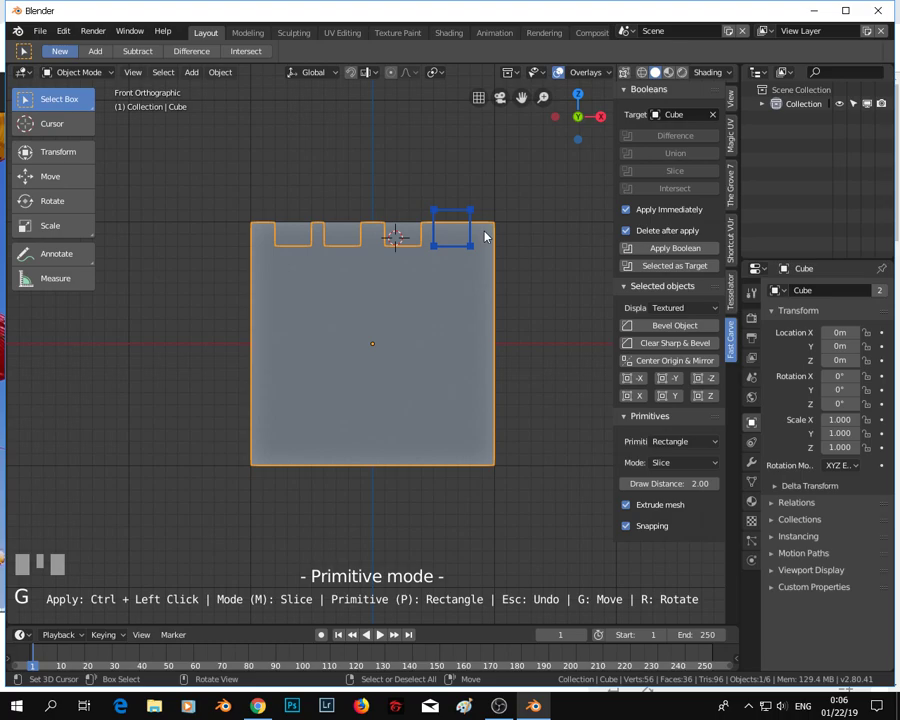
{"action": "left_click", "coordinate": [476, 243], "text": "ctrl"}
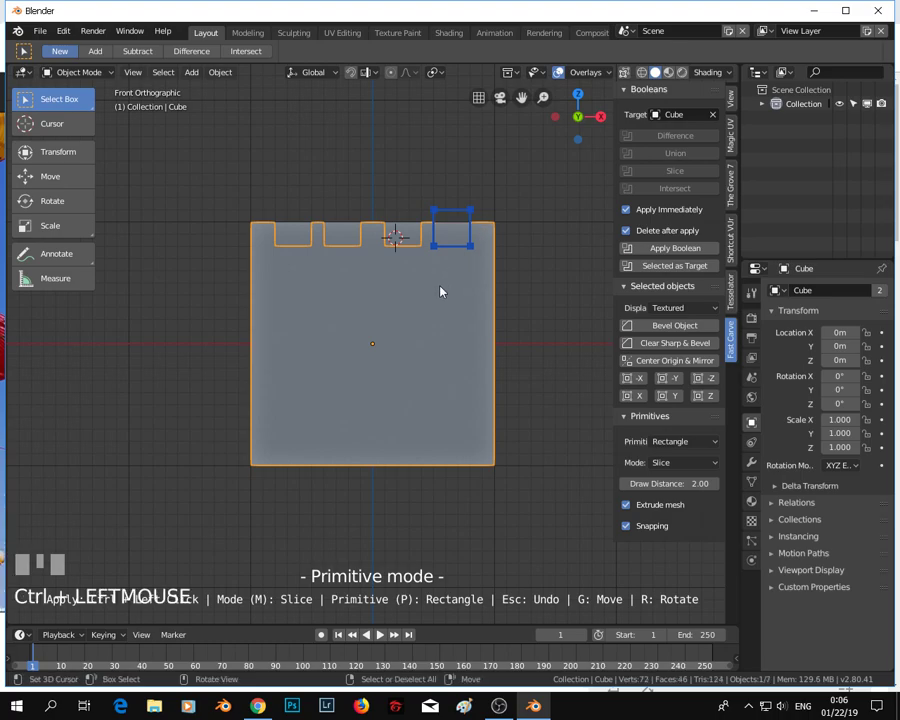
{"action": "key", "text": "Escape"}
- Select the four sliced strips on top of the cube and scale them along Y to about 0.696
{"action": "middle_click_drag", "start_coordinate": [490, 276], "coordinate": [409, 341]}
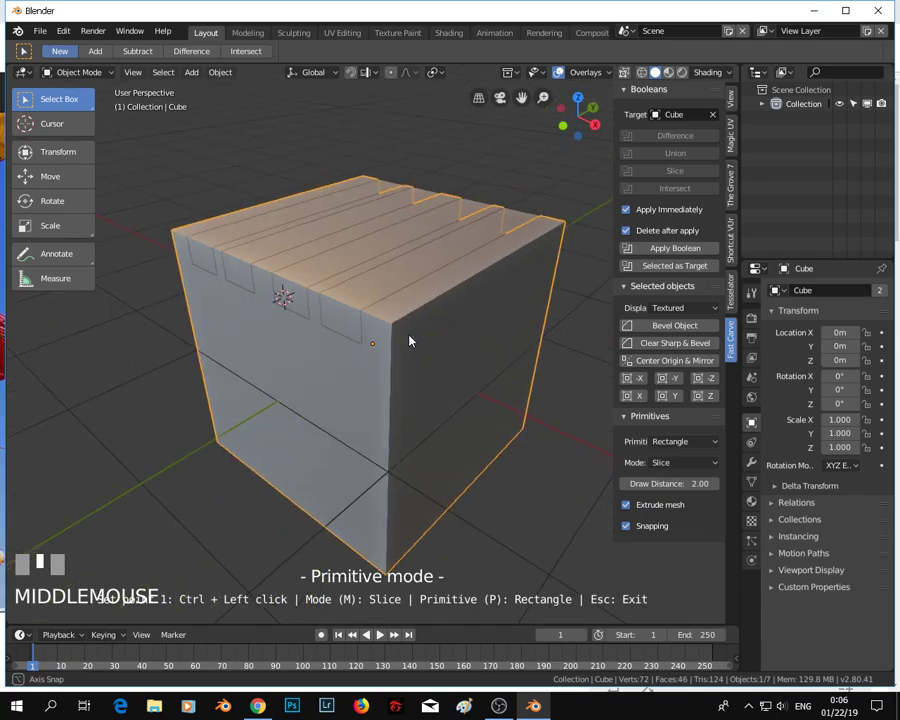
{"action": "right_click", "coordinate": [345, 313]}
{"action": "right_click", "coordinate": [275, 290], "text": "shift"}
{"action": "right_click", "coordinate": [227, 261], "text": "shift"}
{"action": "right_click", "coordinate": [201, 249], "text": "shift"}
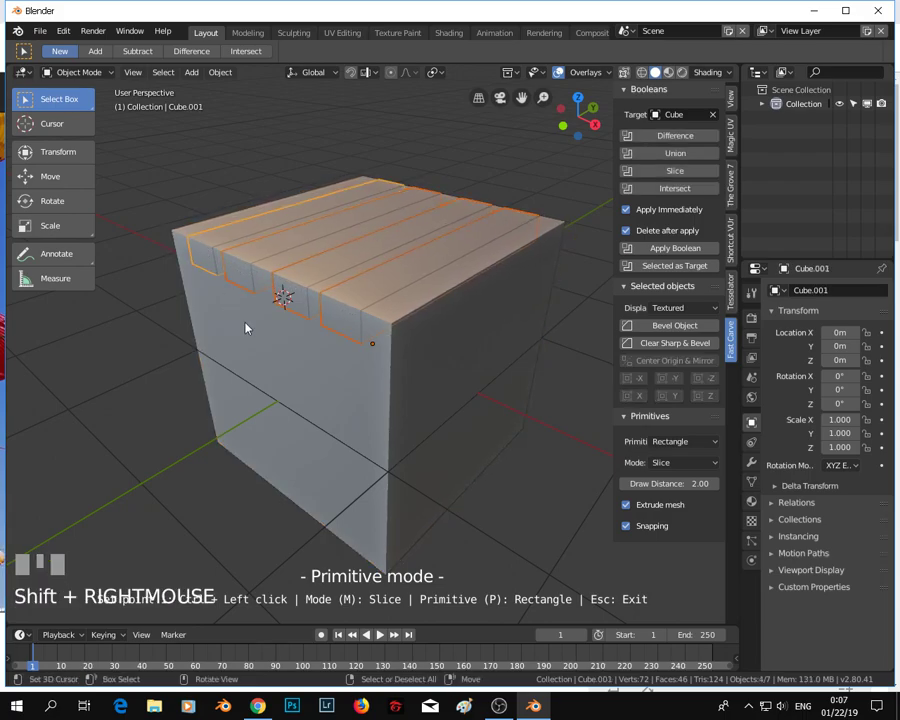
{"action": "middle_click_drag", "start_coordinate": [342, 362], "coordinate": [338, 402]}
{"action": "scroll", "coordinate": [330, 412], "scroll_direction": "down", "scroll_amount": 2}
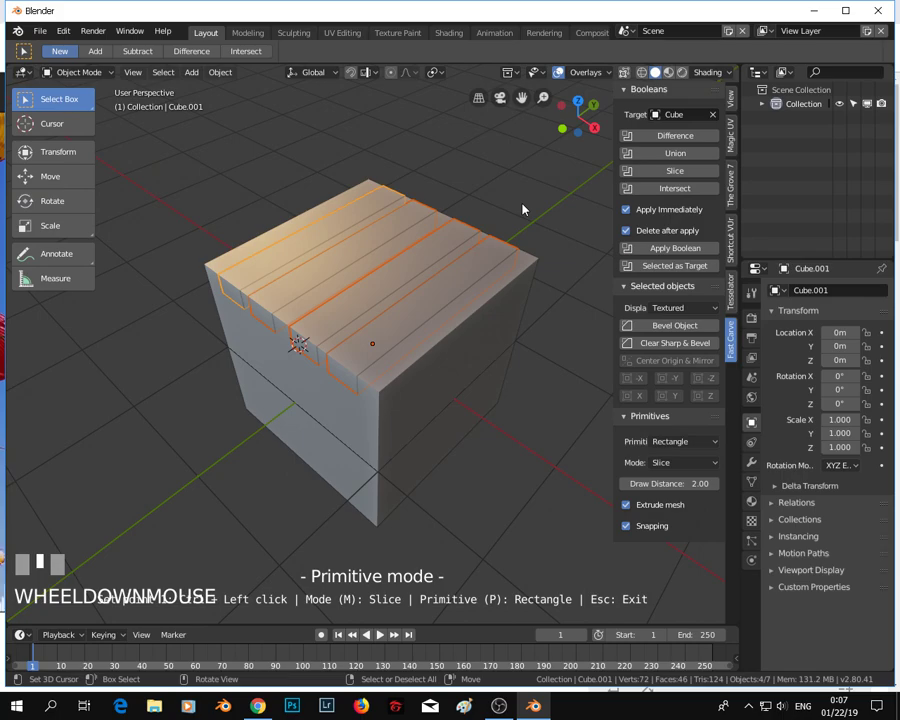
{"action": "key", "text": "s"}
{"action": "key", "text": "y"}
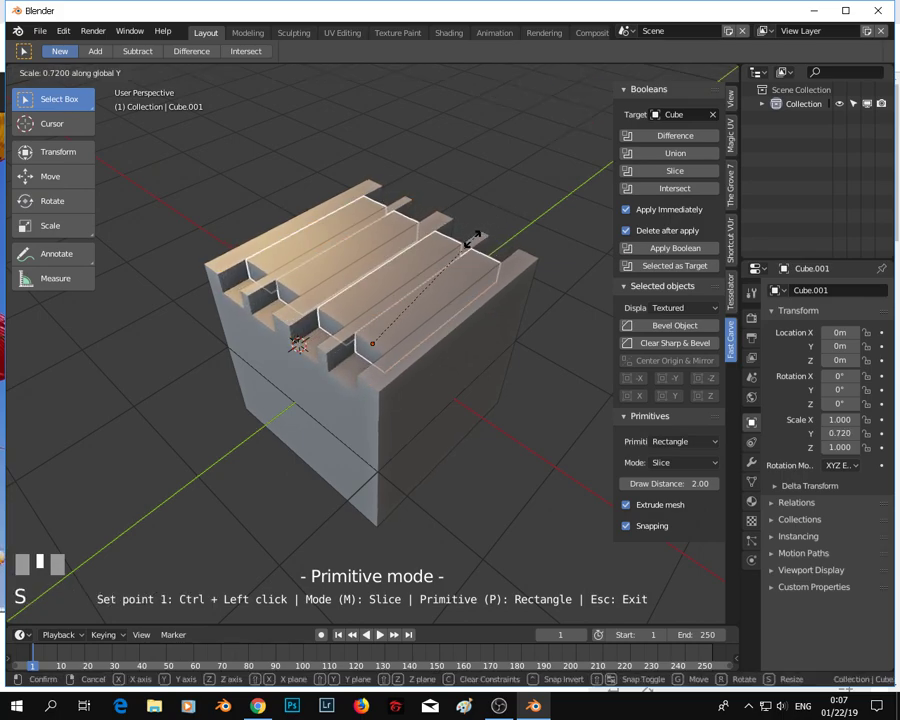
{"action": "left_click", "coordinate": [475, 237]}
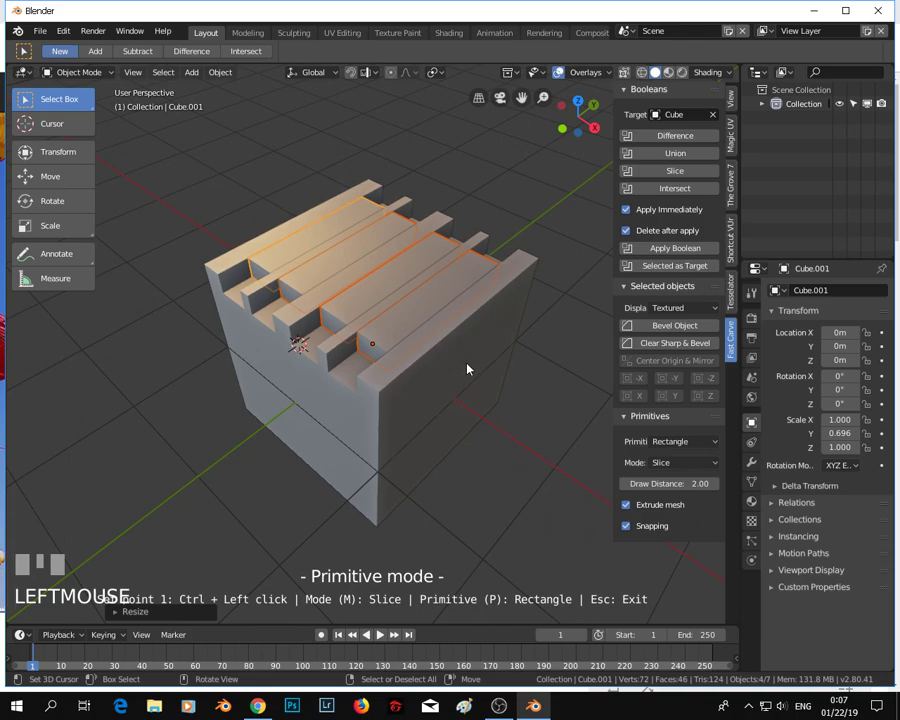
- In Edit Mode, select the upper front edge of each of the four strips and bevel them with 3 segments
{"action": "scroll", "coordinate": [461, 365], "scroll_direction": "up", "scroll_amount": 3}
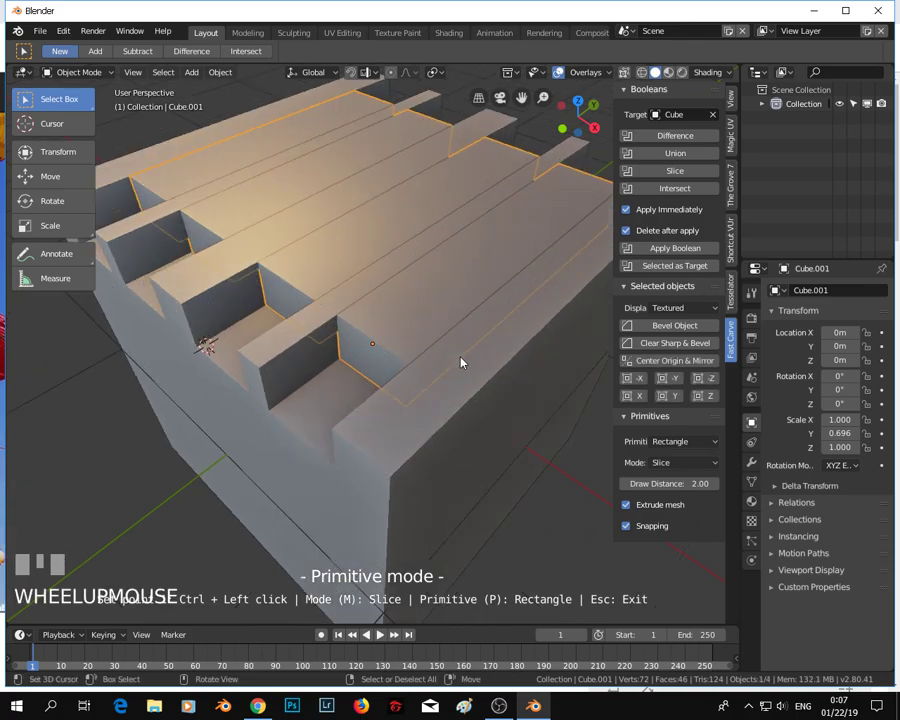
{"action": "middle_click_drag", "start_coordinate": [444, 367], "coordinate": [467, 374]}
{"action": "key", "text": "Tab"}
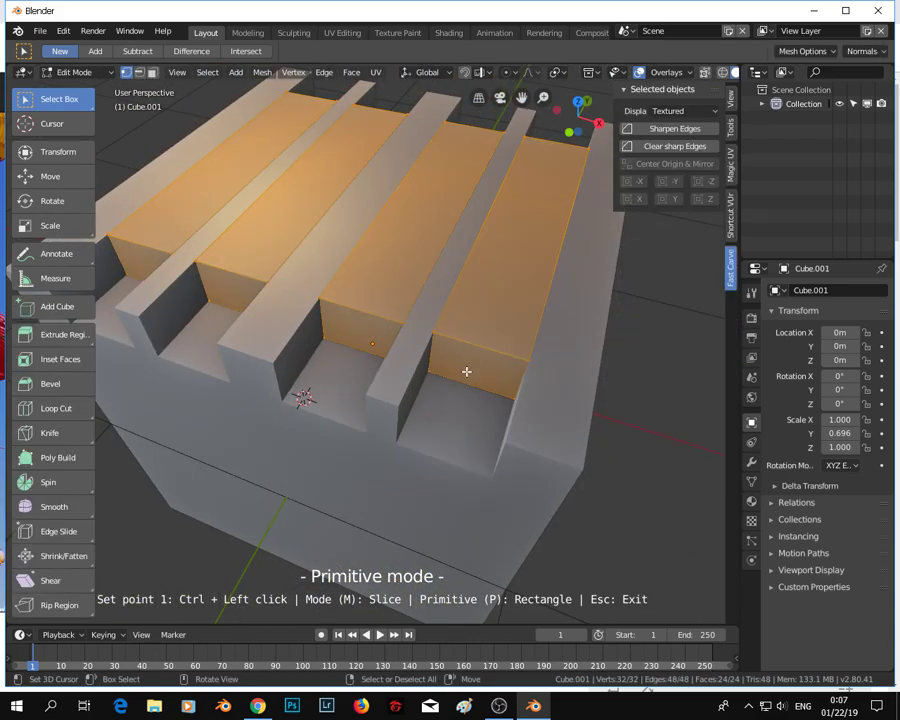
{"action": "left_click", "coordinate": [139, 73]}
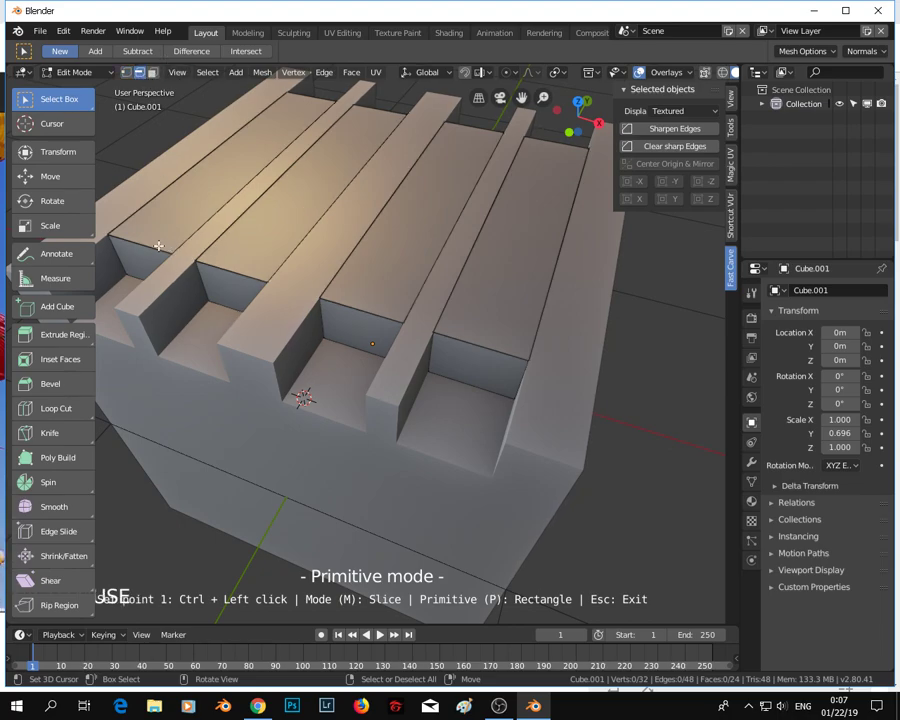
{"action": "right_click", "coordinate": [227, 273], "text": "ctrl+alt"}
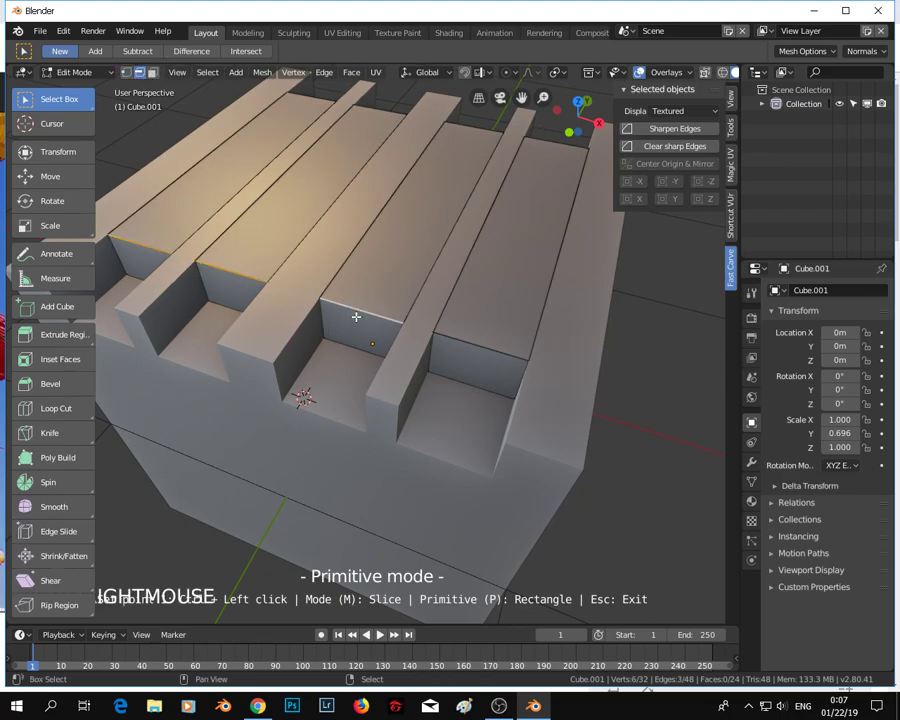
{"action": "right_click", "coordinate": [476, 346], "text": "shift"}
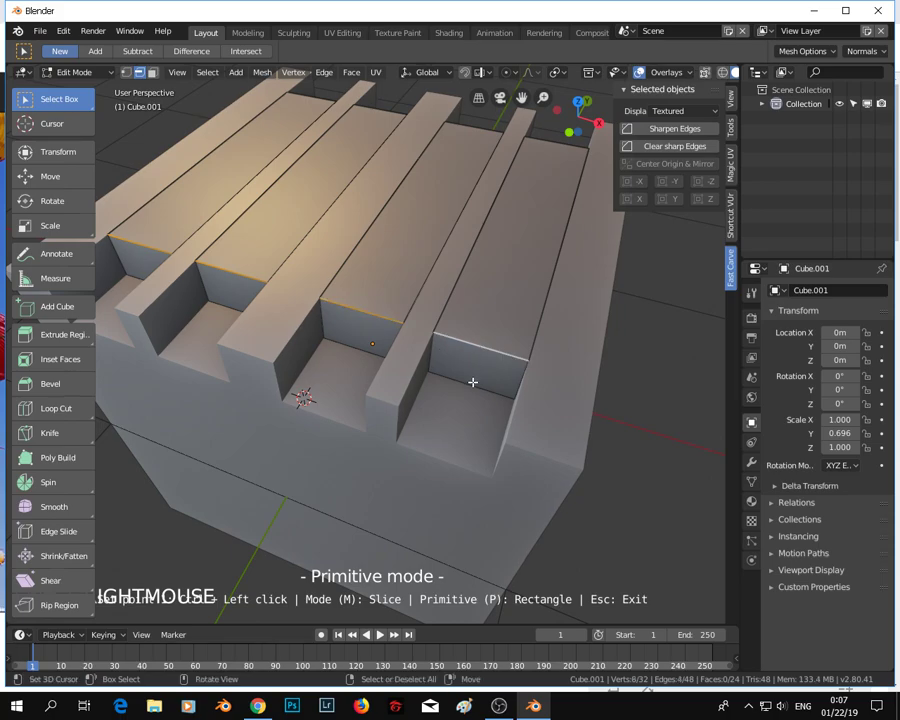
{"action": "key", "text": "ctrl+b"}
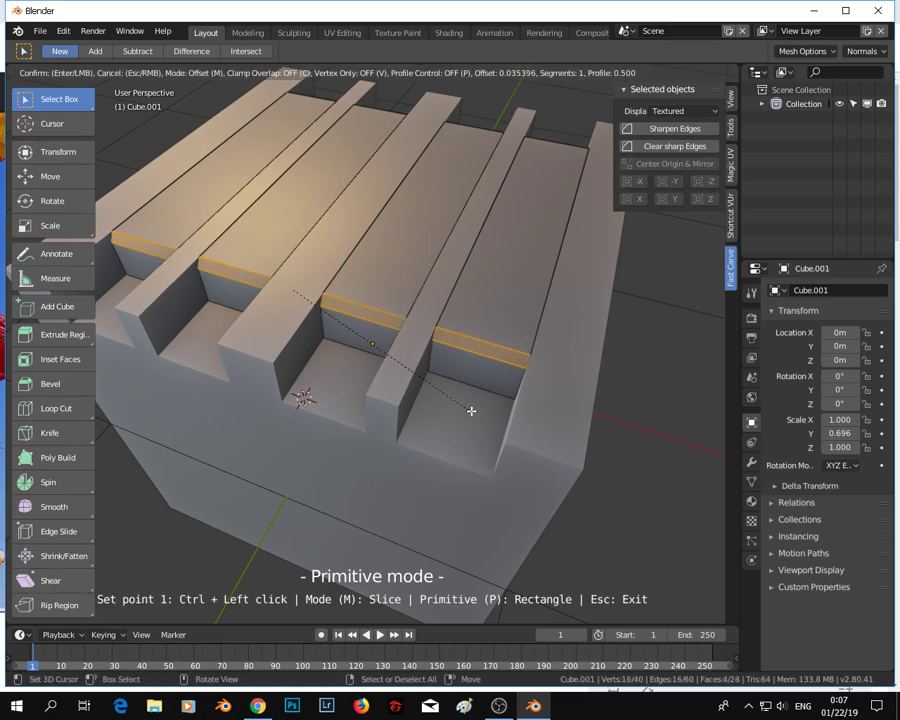
{"action": "scroll", "coordinate": [480, 426], "scroll_direction": "up", "scroll_amount": 2}
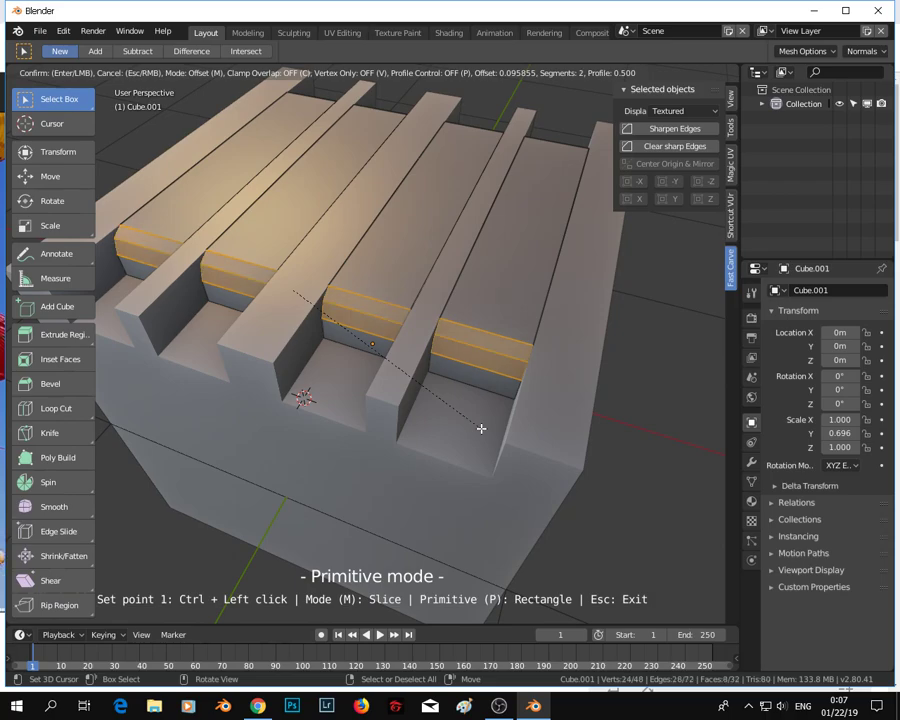
{"action": "left_click", "coordinate": [488, 448]}
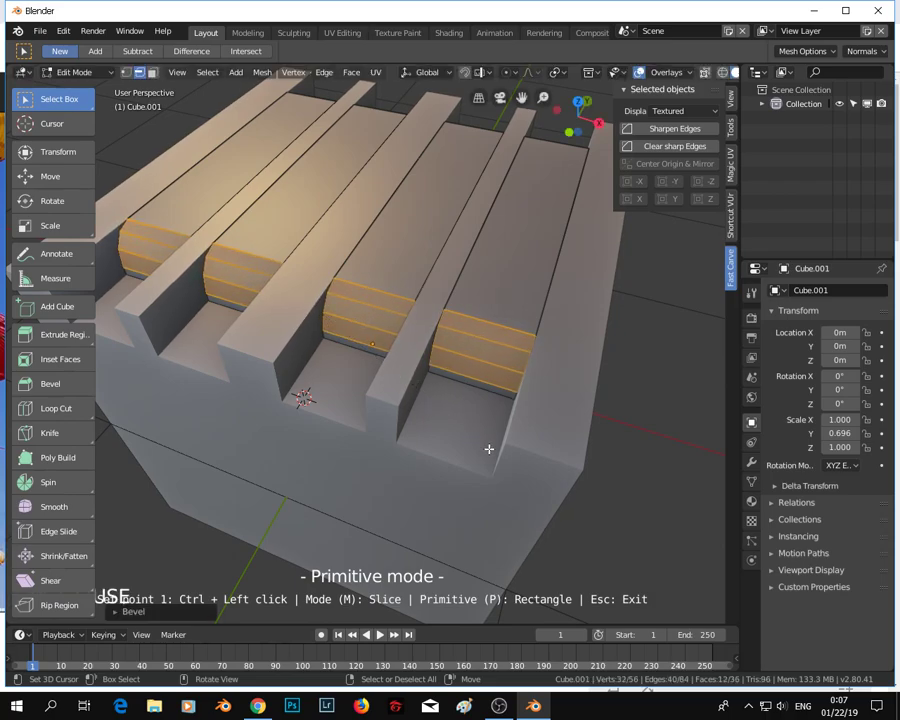
- Return to Object Mode and mirror the strips with the -Y option, undoing a first try with Y
{"action": "middle_click_drag", "start_coordinate": [541, 497], "coordinate": [371, 382]}
{"action": "key", "text": "Tab"}
{"action": "scroll", "coordinate": [492, 441], "scroll_direction": "down", "scroll_amount": 2}
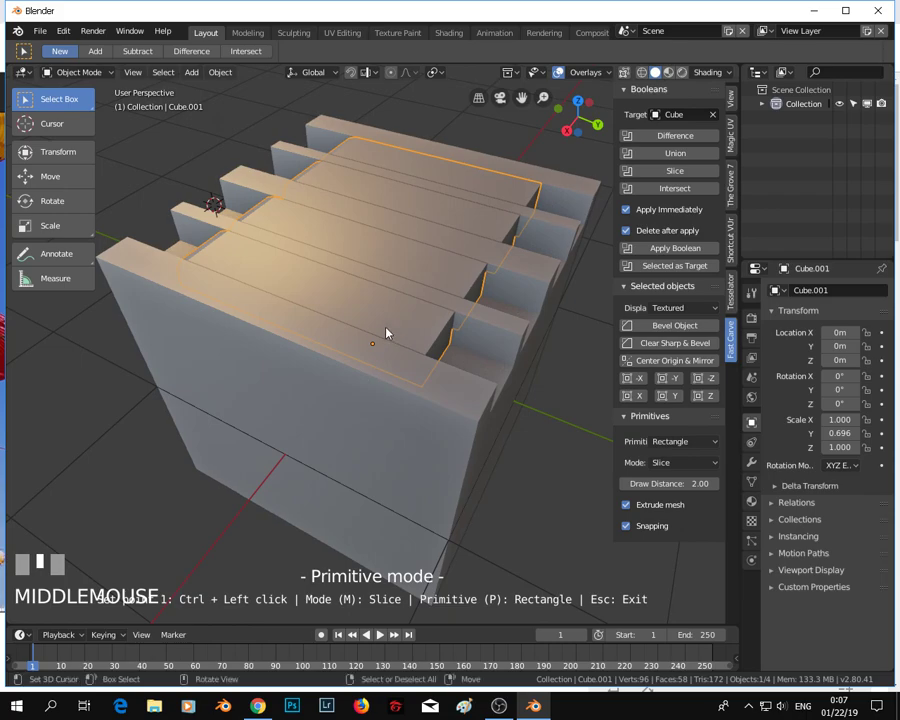
{"action": "left_click", "coordinate": [664, 398]}
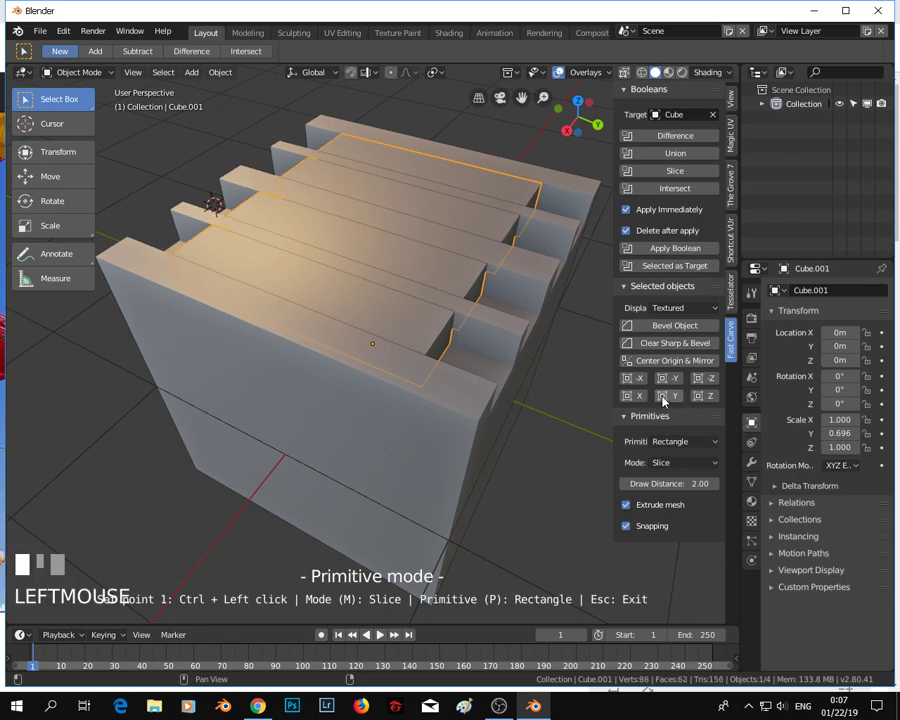
{"action": "key", "text": "ctrl+z"}
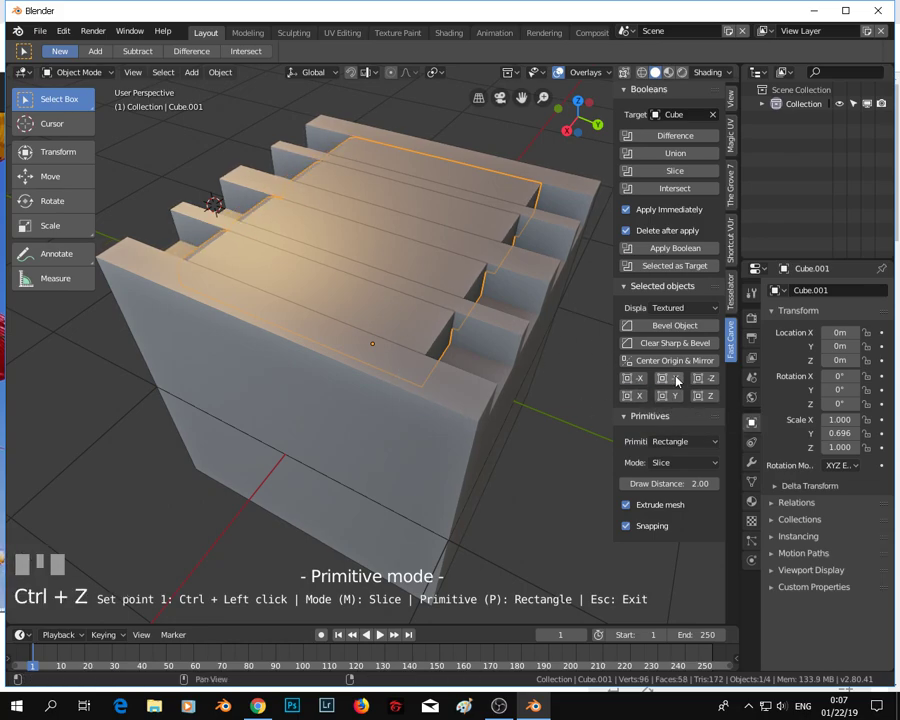
{"action": "left_click", "coordinate": [675, 325]}
{"action": "middle_click_drag", "start_coordinate": [437, 327], "coordinate": [336, 351]}
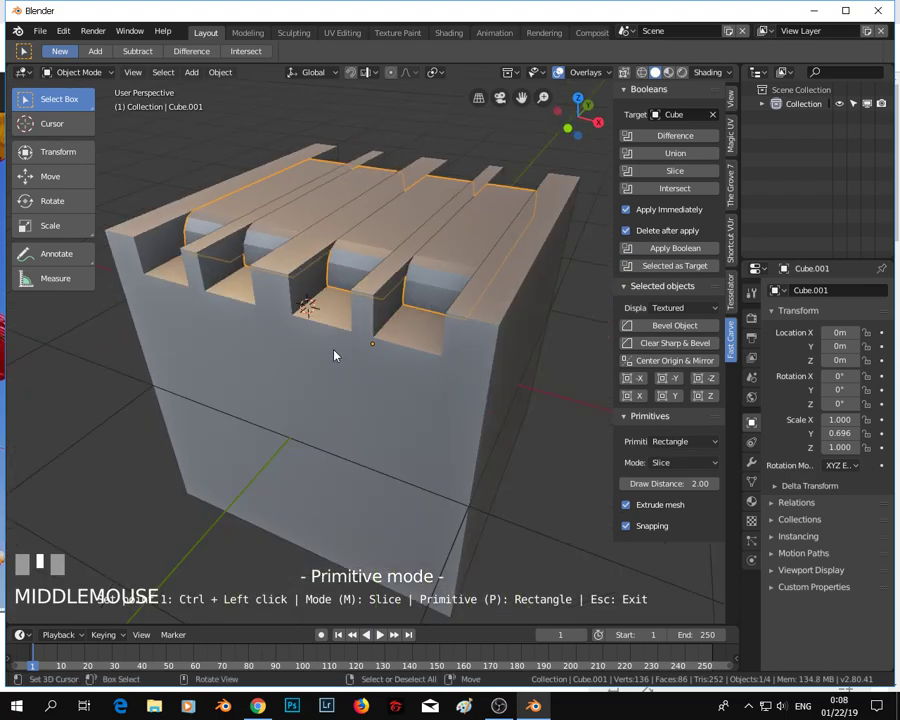
- Select the notched cube and mirror it with the Z option to repeat the notches on its underside, undoing a first mirror try
{"action": "right_click", "coordinate": [344, 431]}
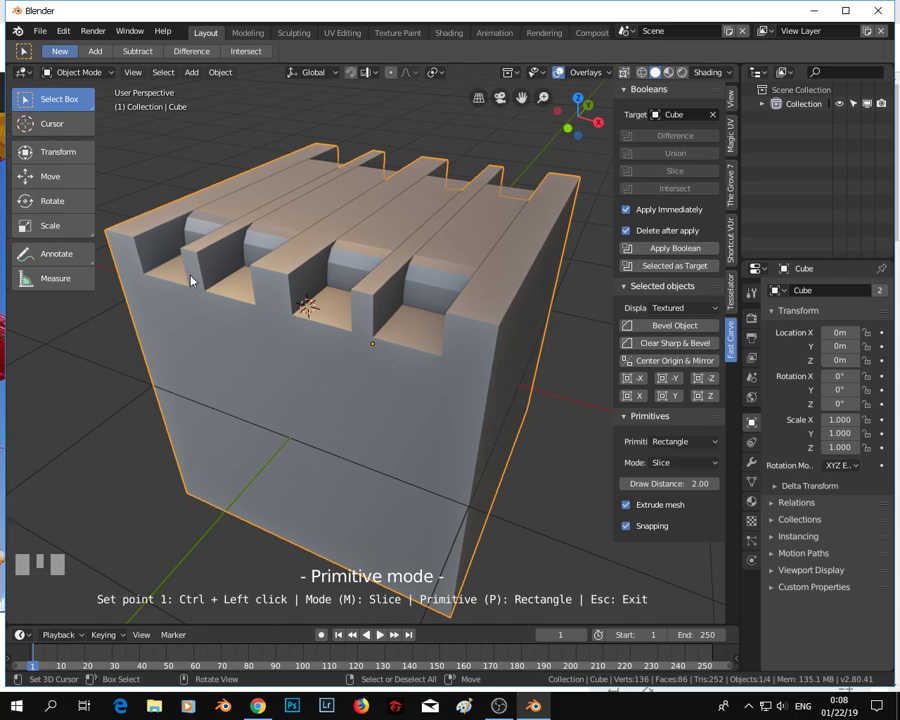
{"action": "middle_click_drag", "start_coordinate": [404, 462], "coordinate": [378, 408], "text": "shift"}
{"action": "middle_click_drag", "start_coordinate": [275, 515], "coordinate": [341, 480]}
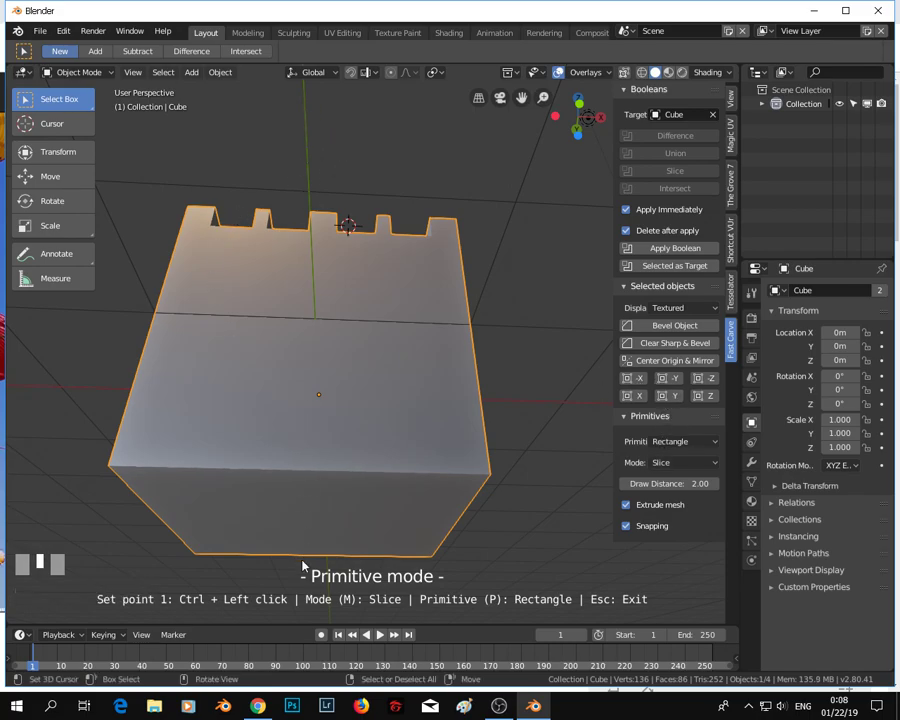
{"action": "left_click", "coordinate": [709, 400]}
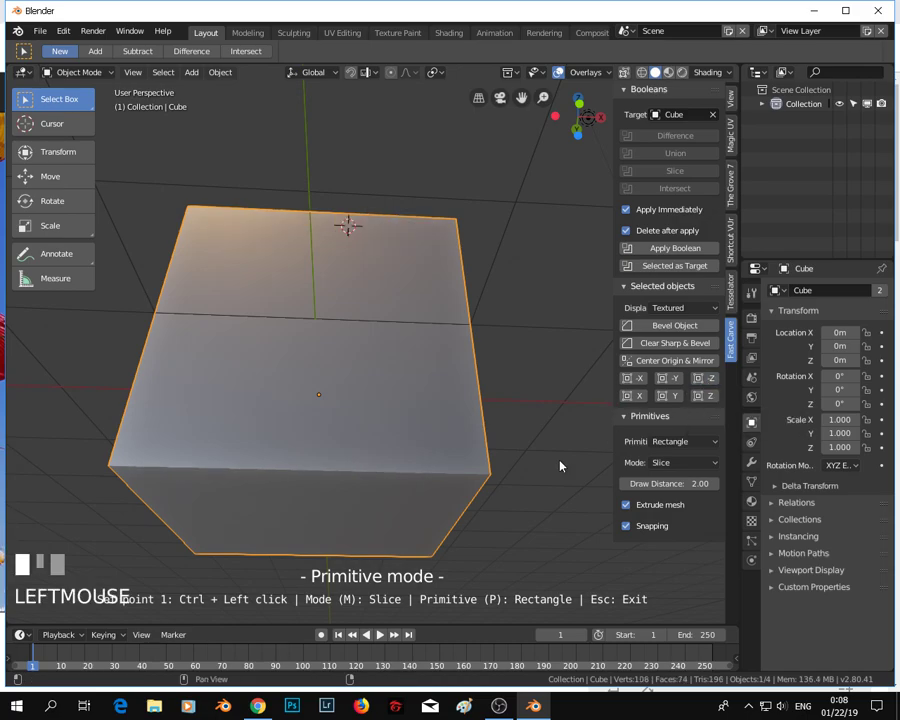
{"action": "key", "text": "ctrl+z"}
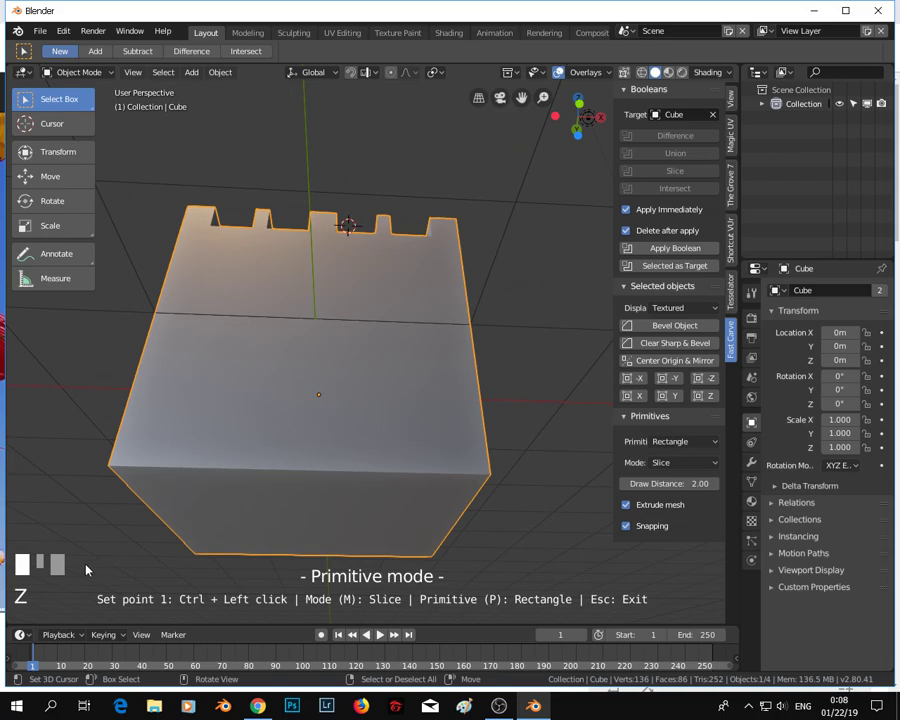
{"action": "left_click", "coordinate": [709, 400]}
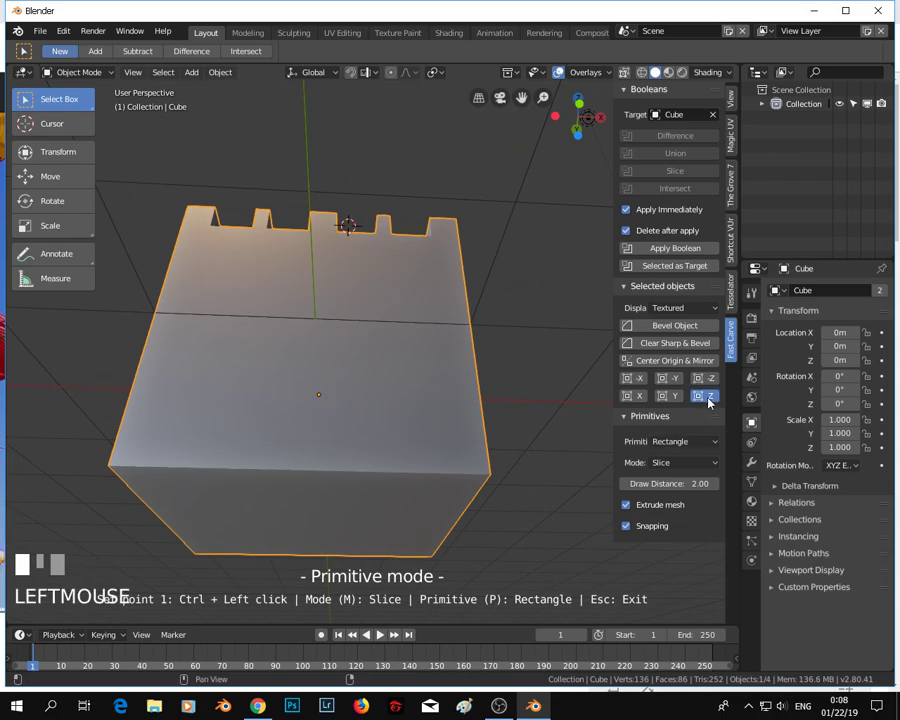
{"action": "middle_click_drag", "start_coordinate": [344, 474], "coordinate": [323, 446]}
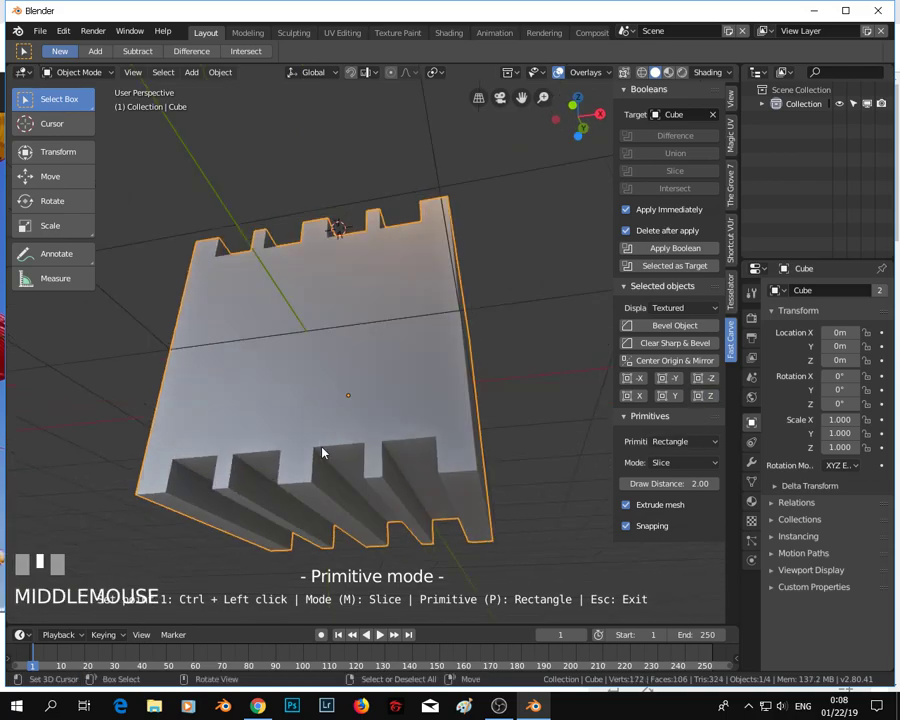
{"action": "middle_click_drag", "start_coordinate": [343, 369], "coordinate": [369, 252]}
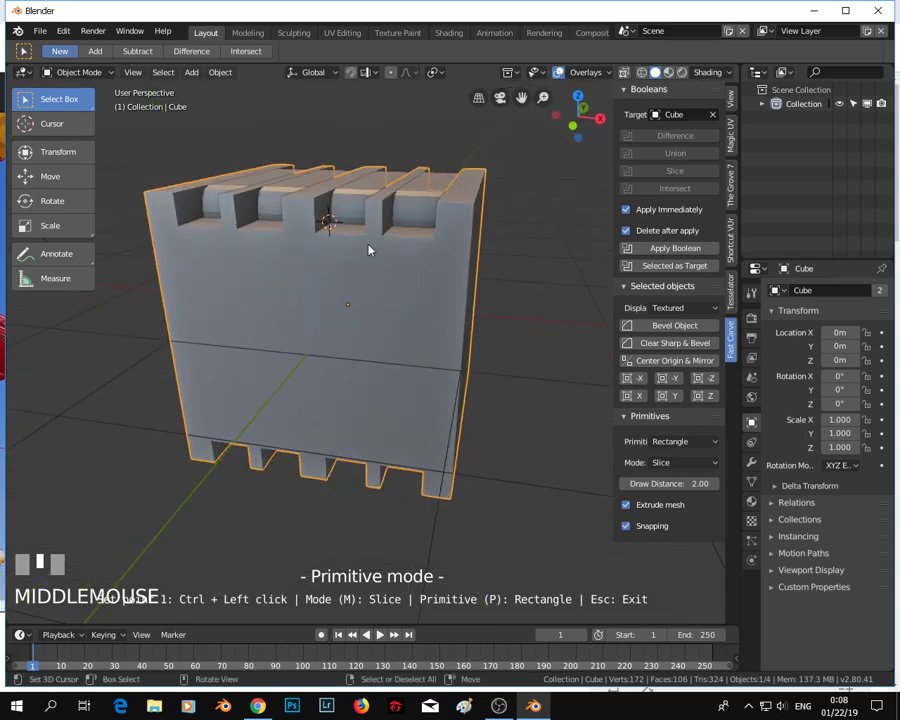
- Select the beveled strips and mirror them with the Z option to fill the notches on the cube's underside
{"action": "right_click", "coordinate": [352, 205]}
{"action": "left_click", "coordinate": [325, 410]}
{"action": "middle_click_drag", "start_coordinate": [321, 411], "coordinate": [332, 347]}
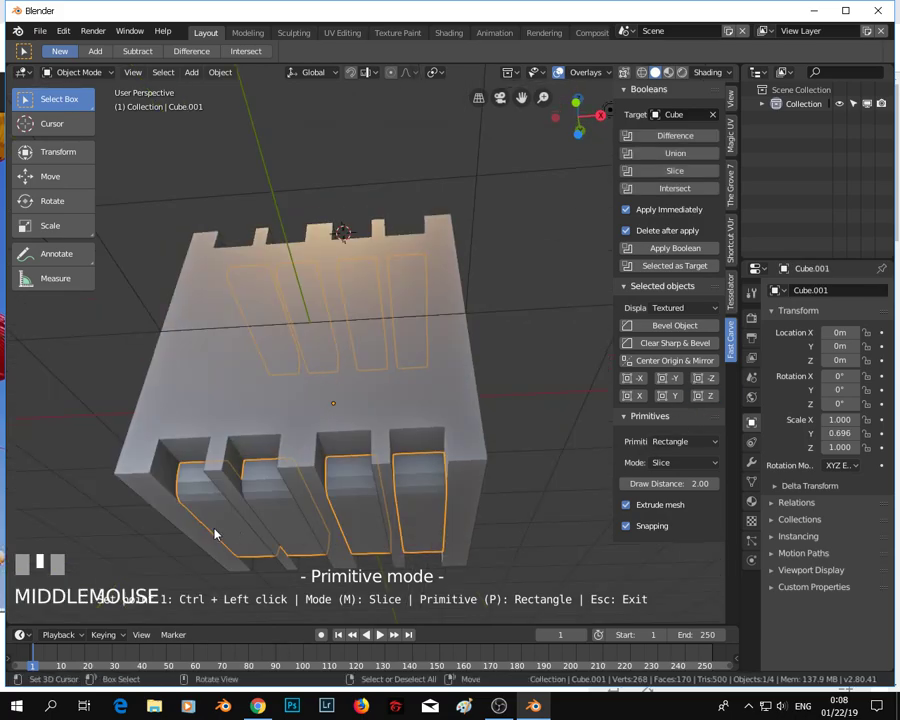
{"action": "middle_click_drag", "start_coordinate": [333, 489], "coordinate": [520, 438]}
- Switch to front view with nothing selected and set the Fast Carve mode to Difference and the primitive to Circle
{"action": "key", "text": "KP_1"}
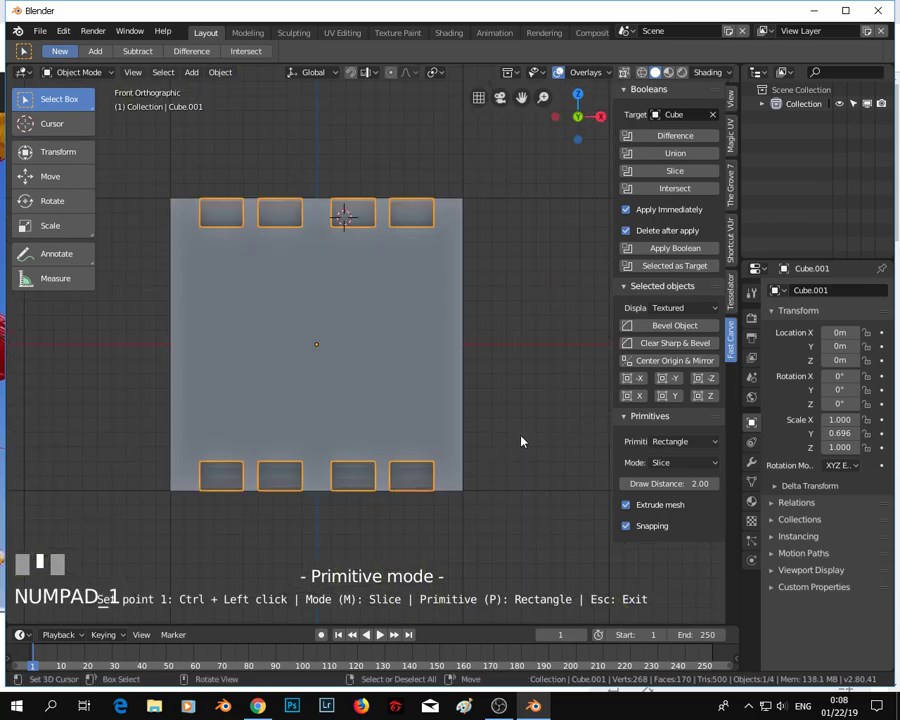
{"action": "key", "text": "a"}
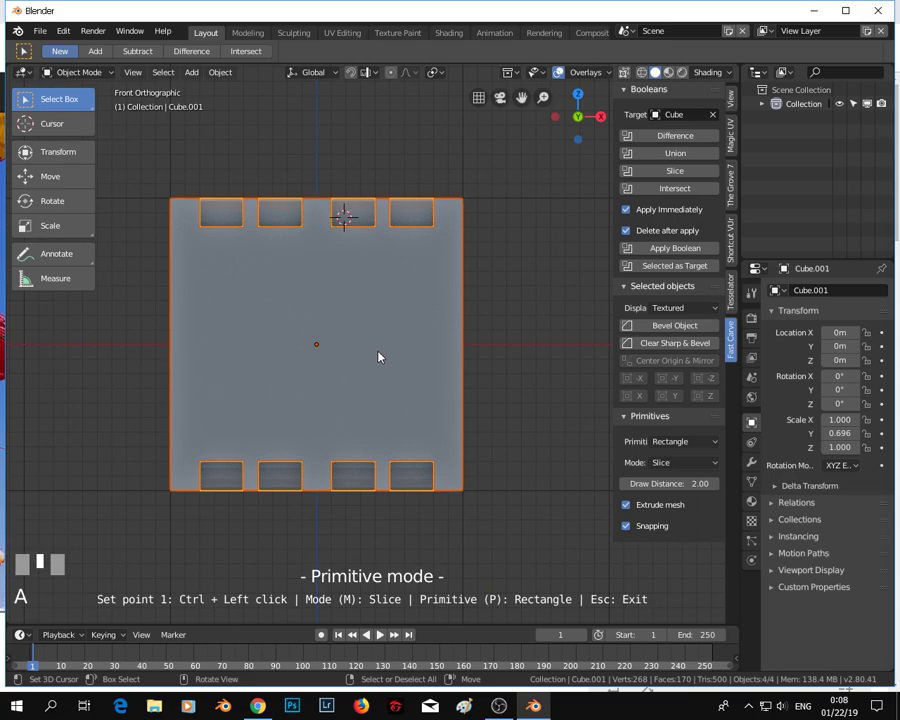
{"action": "key", "text": "alt+a"}
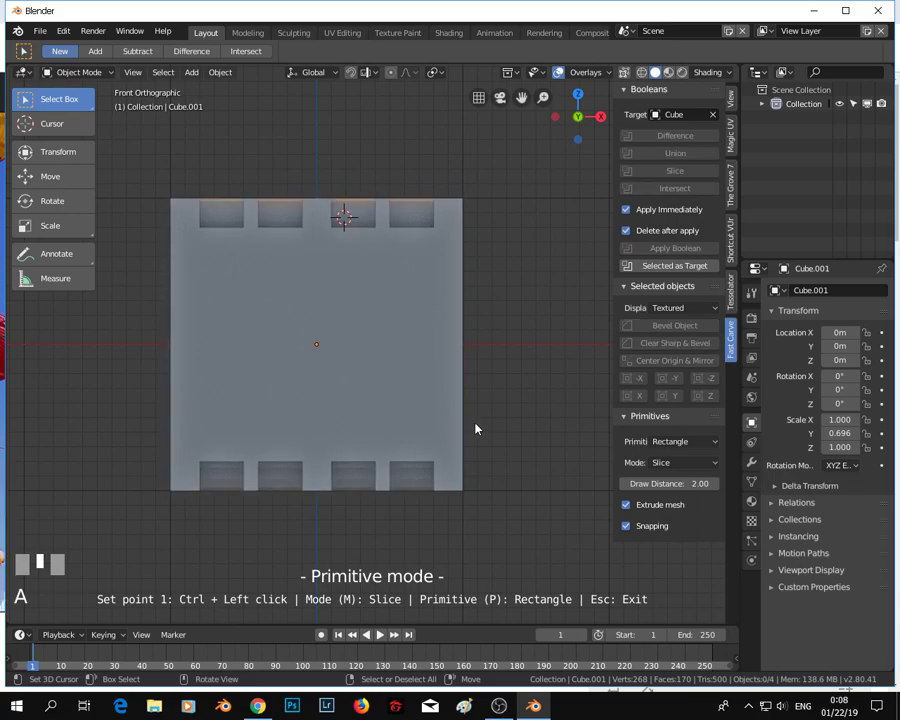
{"action": "left_click", "coordinate": [646, 462]}
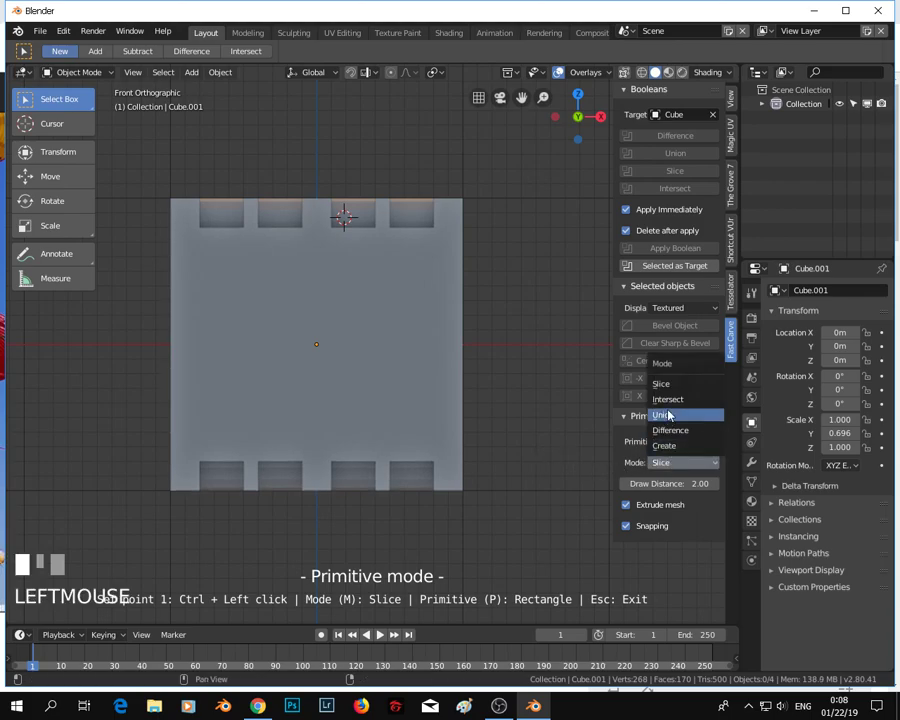
{"action": "left_click", "coordinate": [670, 430]}
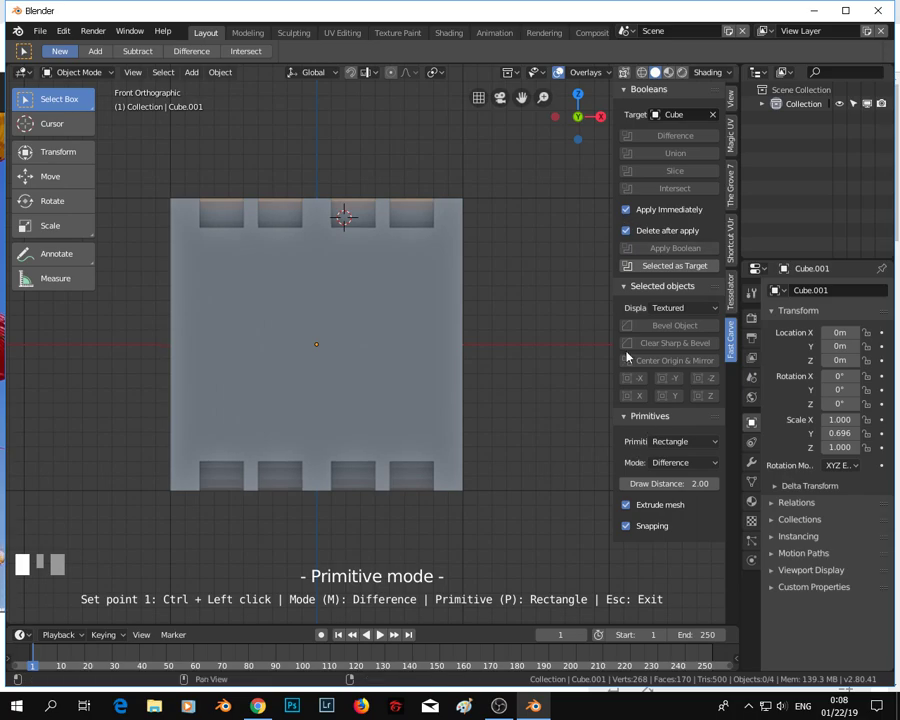
{"action": "left_click", "coordinate": [672, 447]}
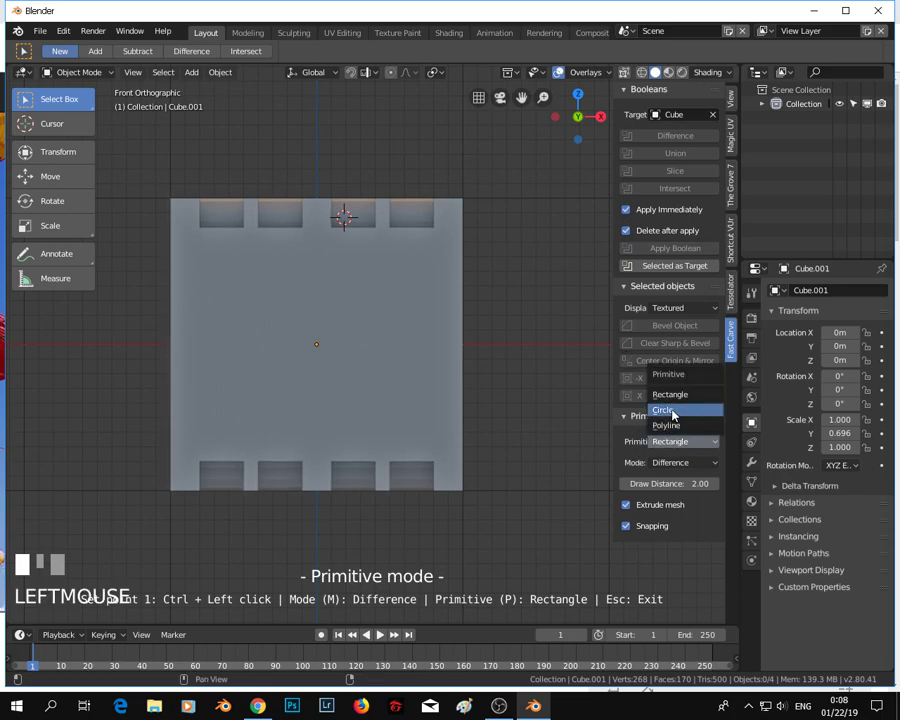
{"action": "left_click", "coordinate": [672, 410]}
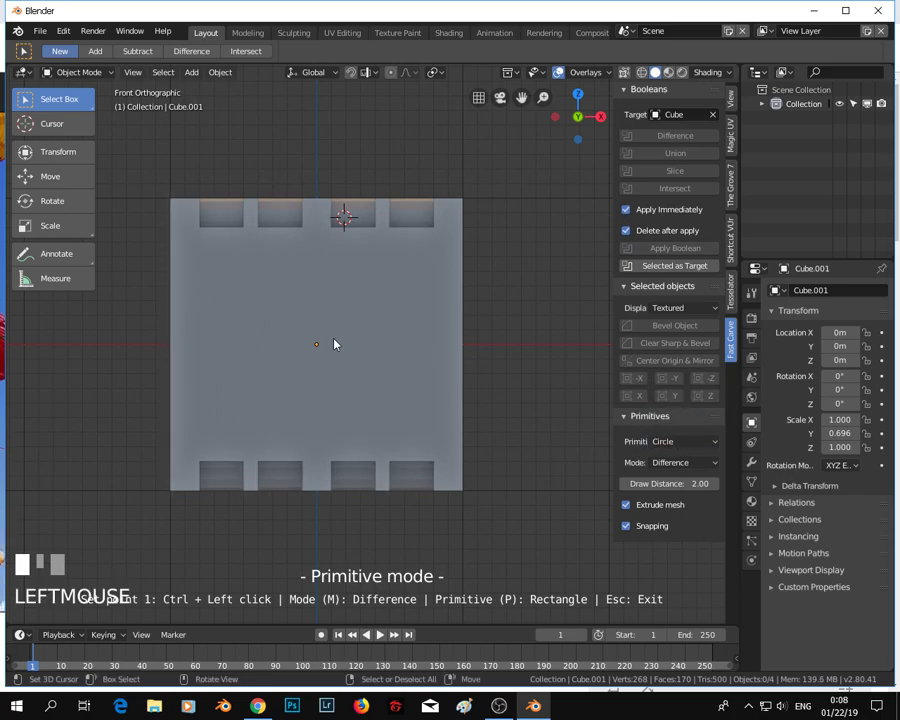
- Snap the 3D cursor to the cube's center and cut a small circular hole through the cube there
{"action": "key", "text": "shift+s"}
{"action": "left_click", "coordinate": [258, 389]}
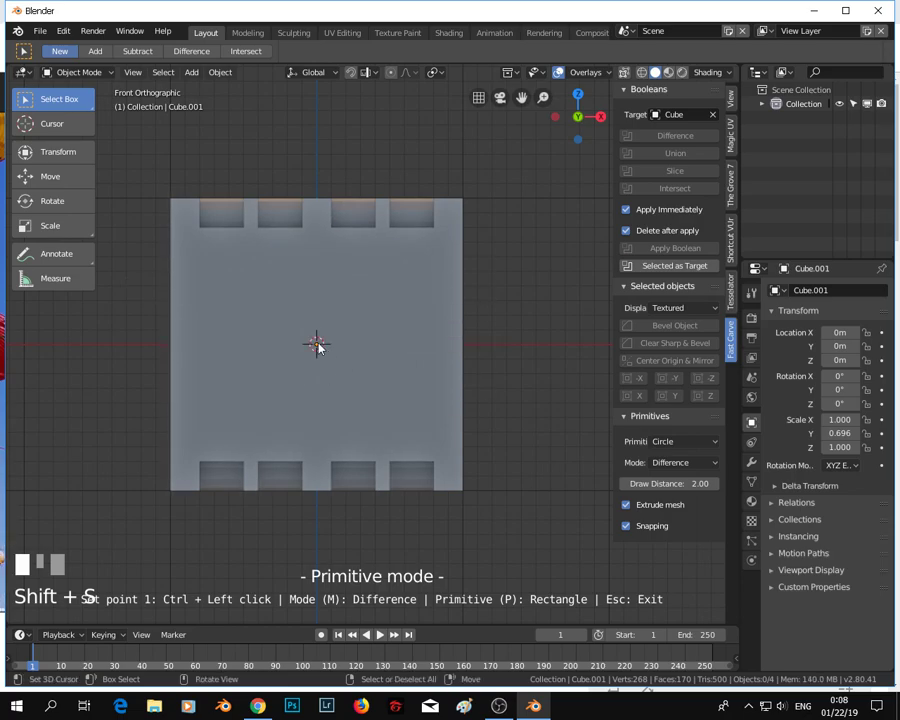
{"action": "key", "text": "p"}
{"action": "left_click", "coordinate": [317, 345], "text": "ctrl"}
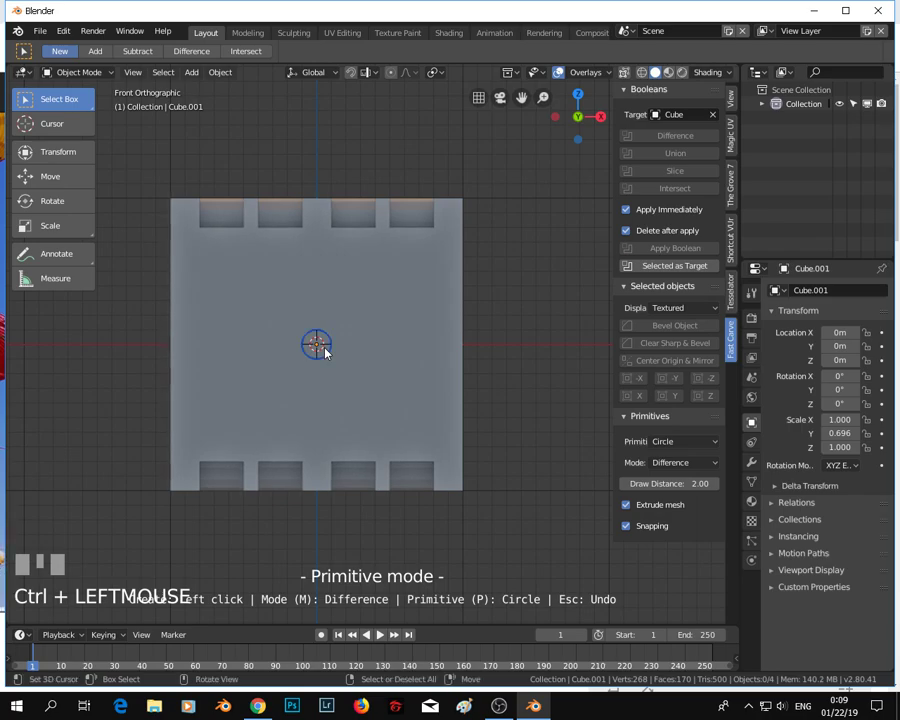
{"action": "left_click", "coordinate": [324, 348], "text": "ctrl"}
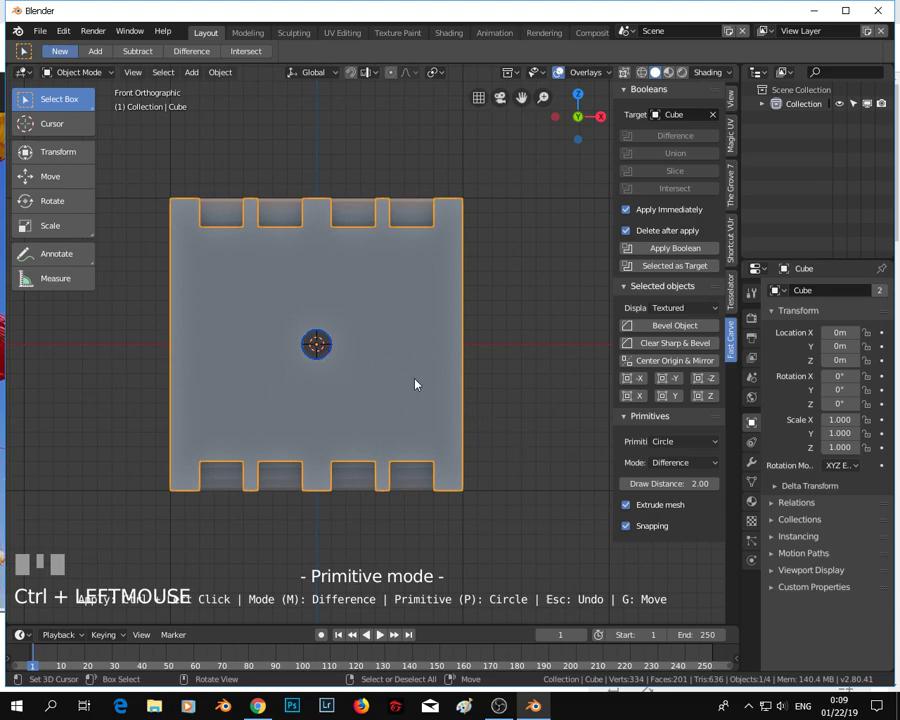
{"action": "key", "text": "s"}
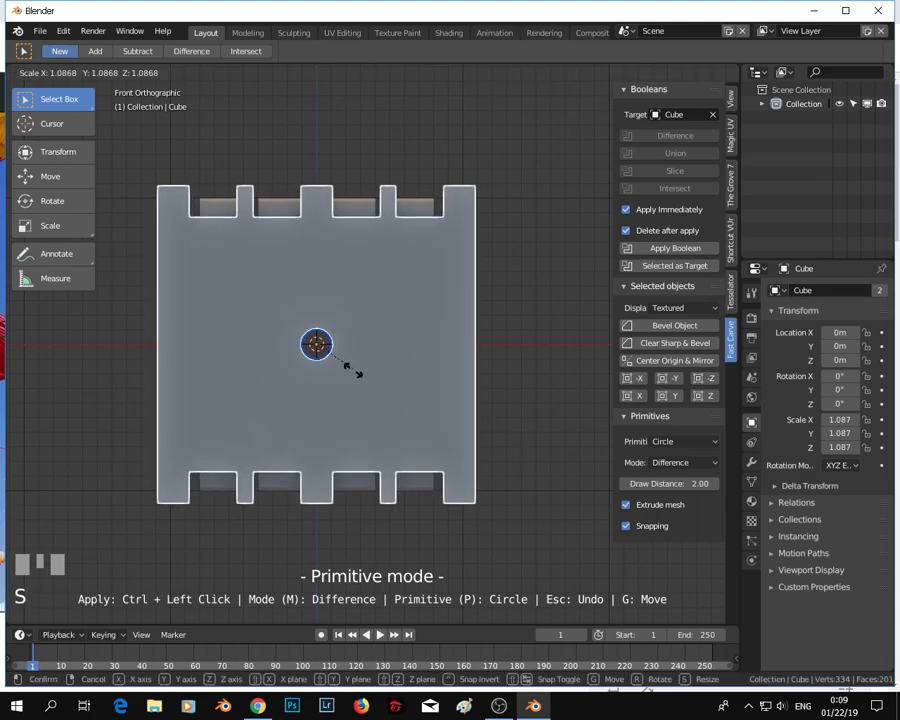
{"action": "right_click", "coordinate": [351, 373]}
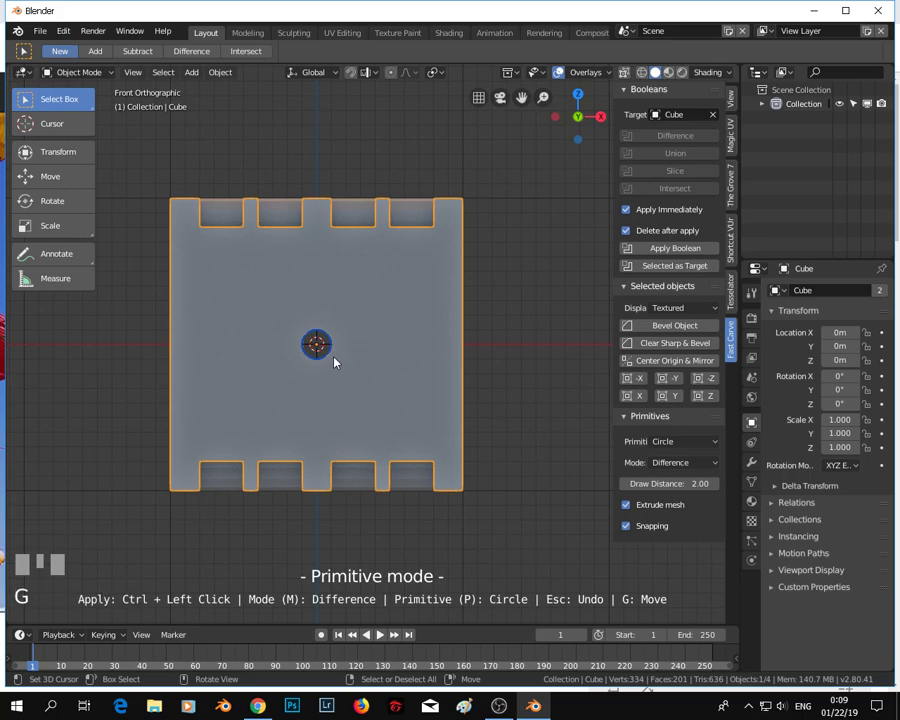
{"action": "key", "text": "s"}
{"action": "right_click", "coordinate": [292, 342]}
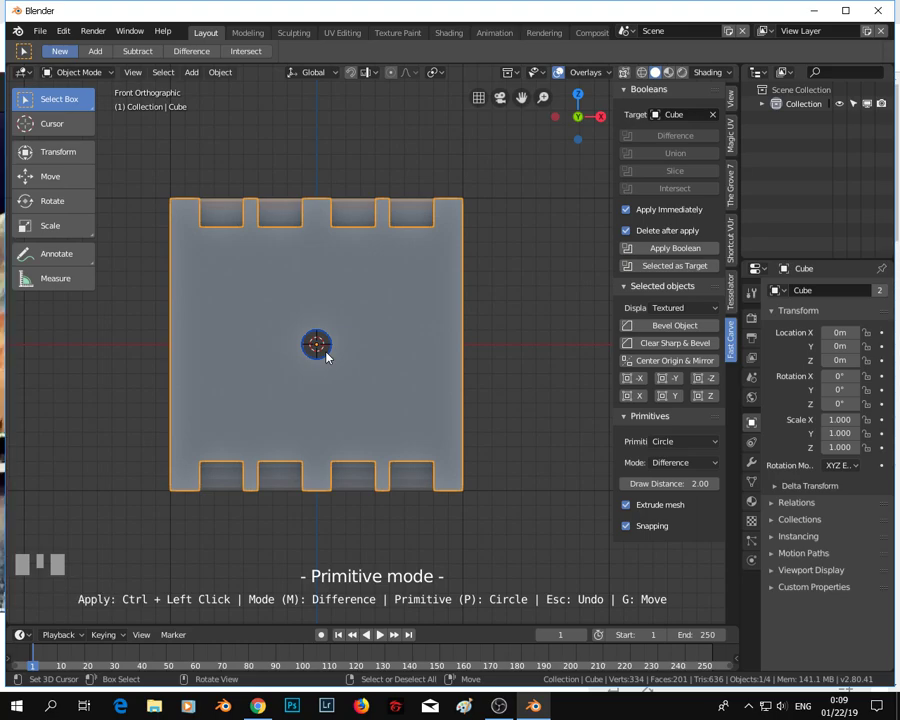
- Clear the drawn circle and draw a circle about twice as large, centered on the hole
{"action": "key", "text": "Escape"}
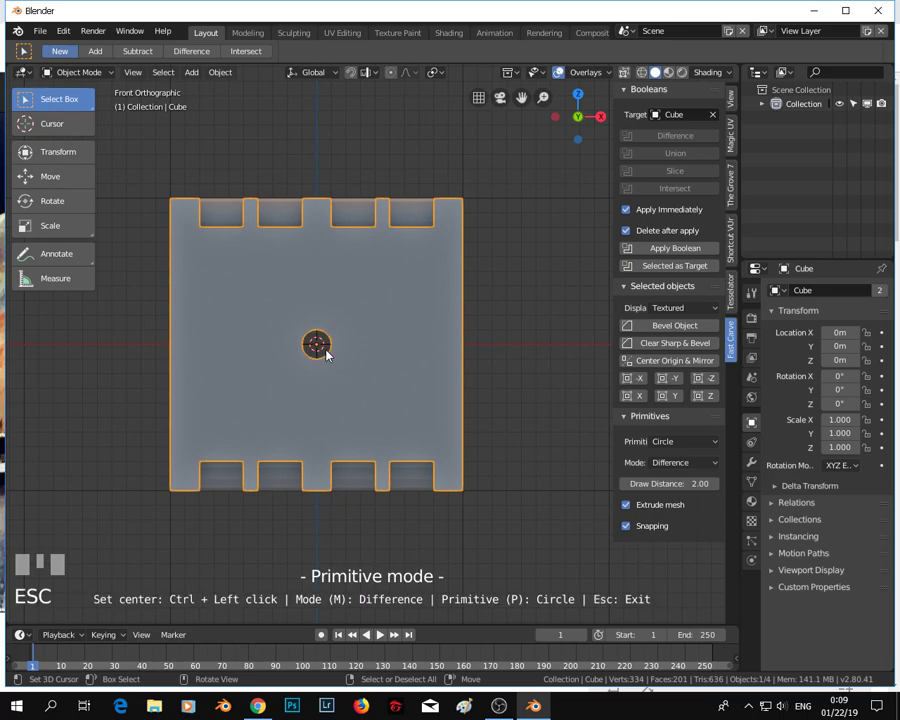
{"action": "left_click", "coordinate": [318, 347], "text": "ctrl"}
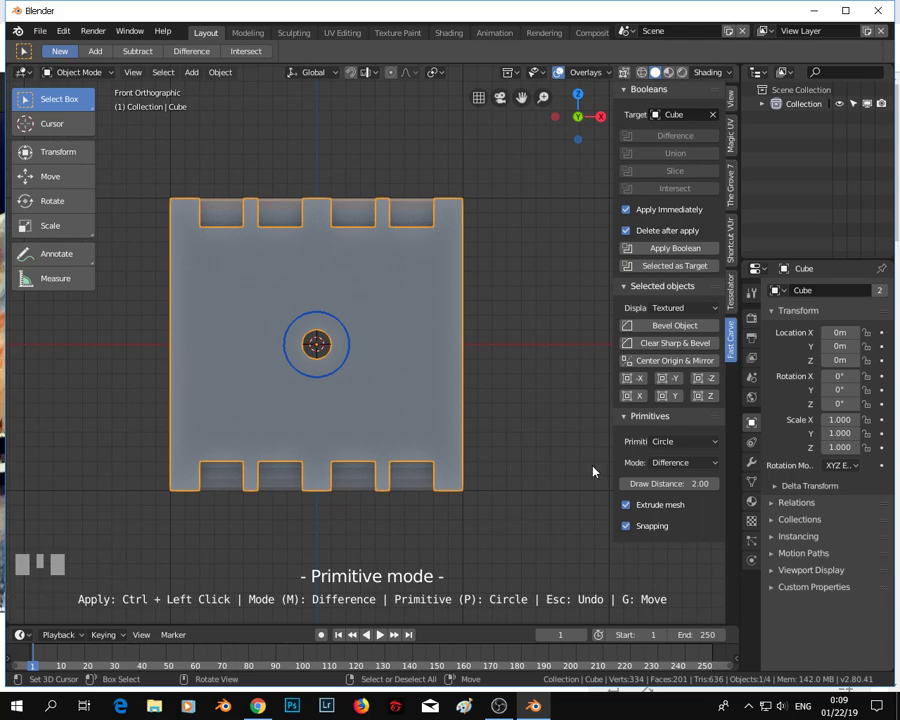
- Set the Fast Carve mode to Slice and slice a cylinder out of the cube's center with the drawn circle
{"action": "left_click", "coordinate": [664, 443]}
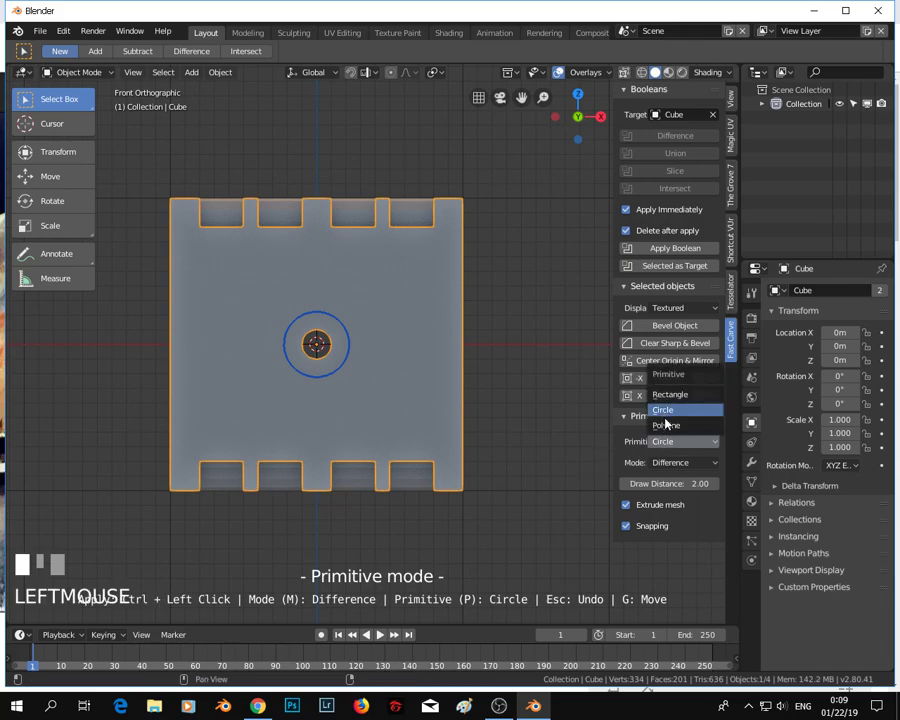
{"action": "left_click", "coordinate": [666, 462]}
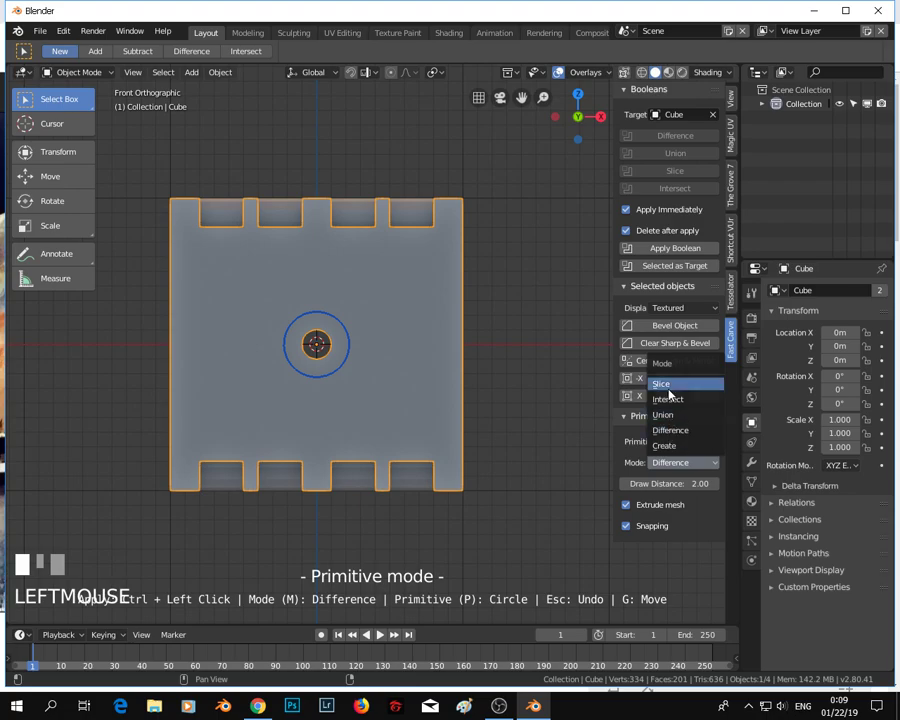
{"action": "left_click", "coordinate": [664, 385]}
{"action": "left_click", "coordinate": [331, 377], "text": "ctrl"}
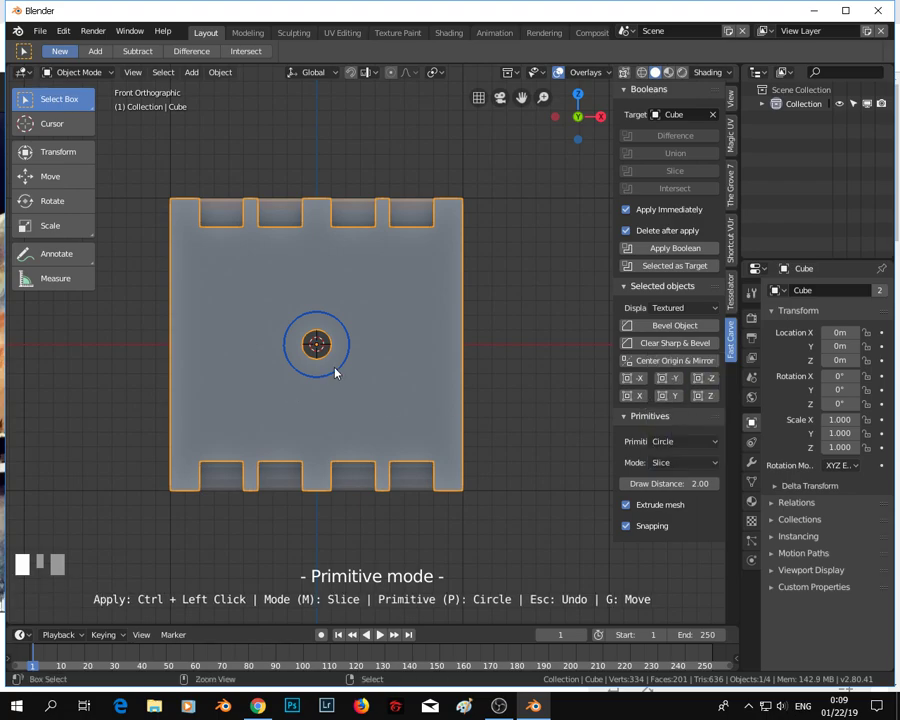
{"action": "key", "text": "Escape"}
- Select the sliced cylinder in the cube's center and scale it along Y to 0.89
{"action": "middle_click_drag", "start_coordinate": [329, 378], "coordinate": [428, 474]}
{"action": "right_click", "coordinate": [368, 410]}
{"action": "scroll", "coordinate": [362, 424], "scroll_direction": "down", "scroll_amount": 3}
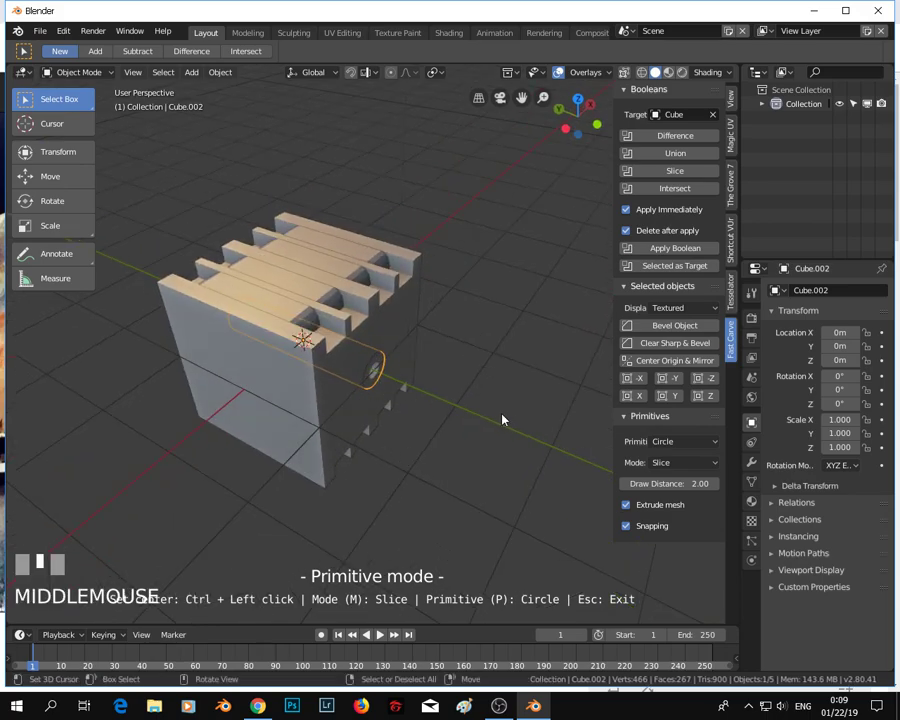
{"action": "key", "text": "s"}
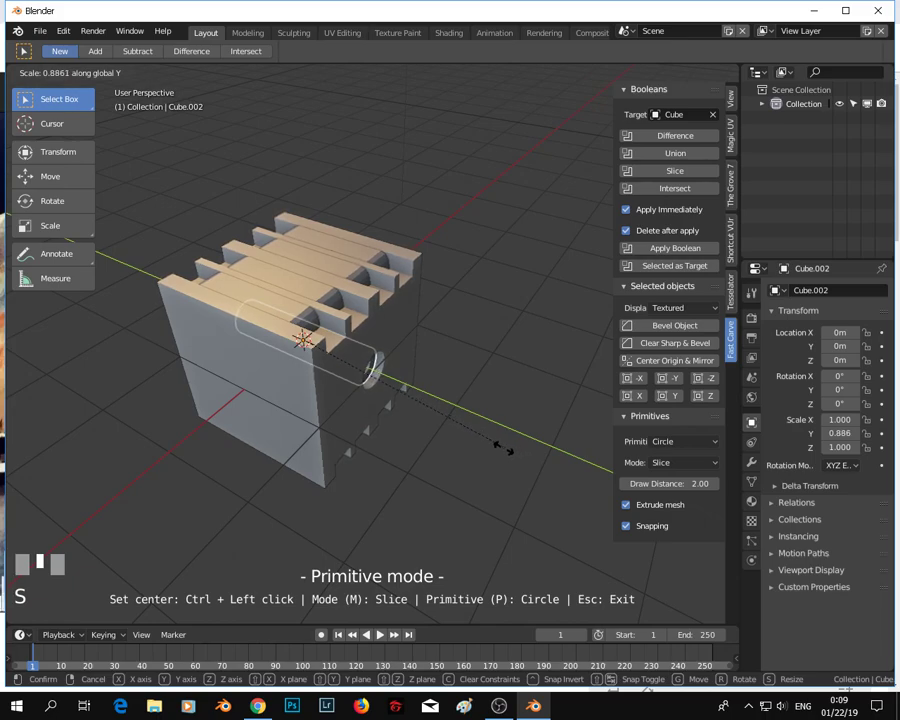
{"action": "left_click", "coordinate": [507, 451]}
{"action": "middle_click_drag", "start_coordinate": [351, 436], "coordinate": [484, 386]}
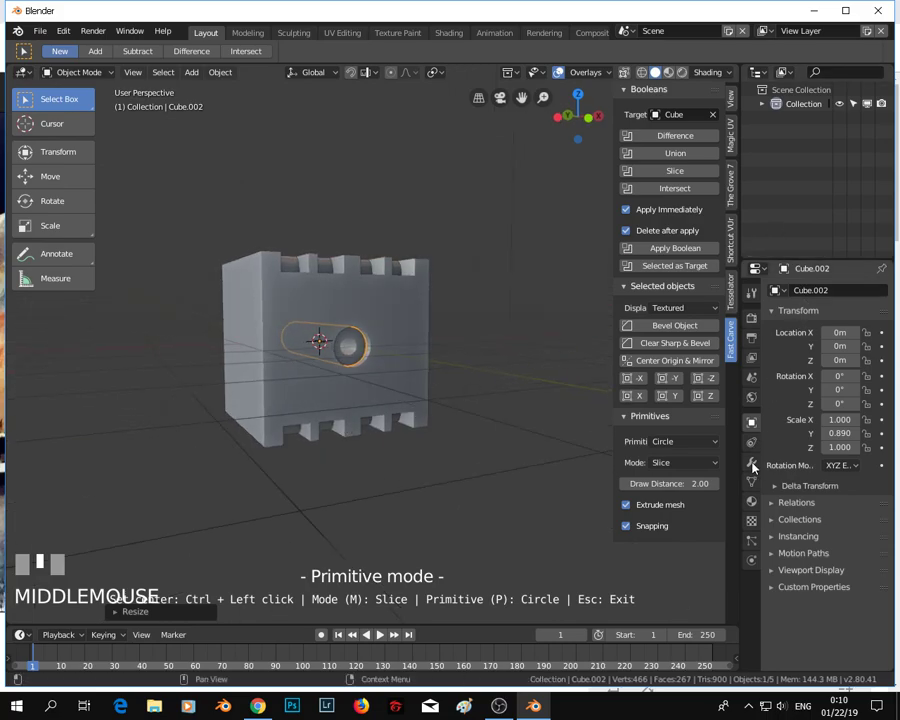
- Add a new material to the sliced cylinder and a separate new material to the cube
{"action": "left_click", "coordinate": [752, 501]}
{"action": "left_click", "coordinate": [823, 350]}
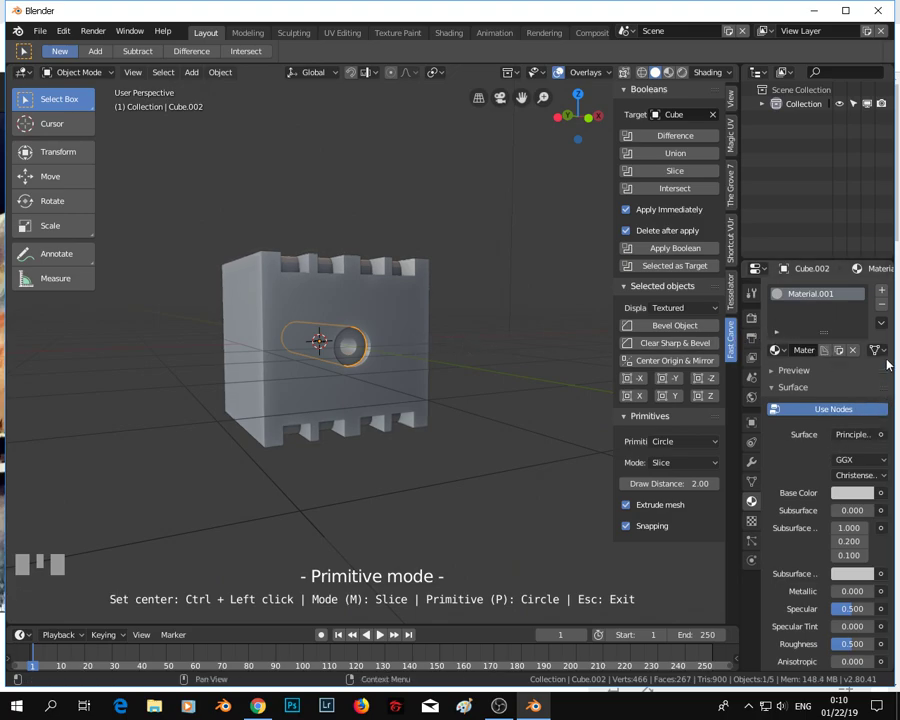
{"action": "scroll", "coordinate": [829, 427], "scroll_direction": "down", "scroll_amount": 9}
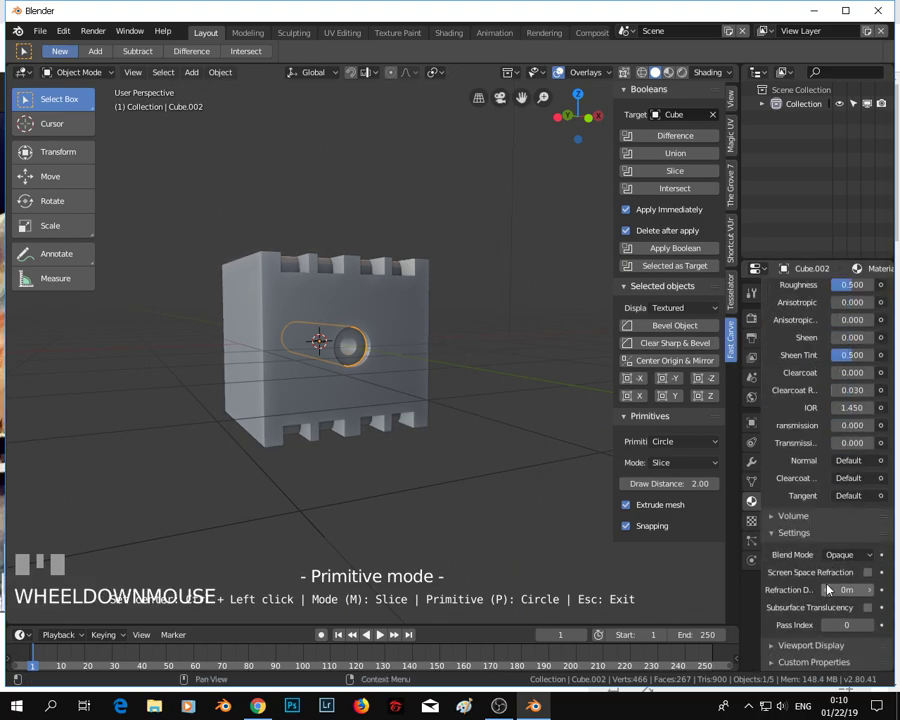
{"action": "scroll", "coordinate": [828, 589], "scroll_direction": "up", "scroll_amount": 10}
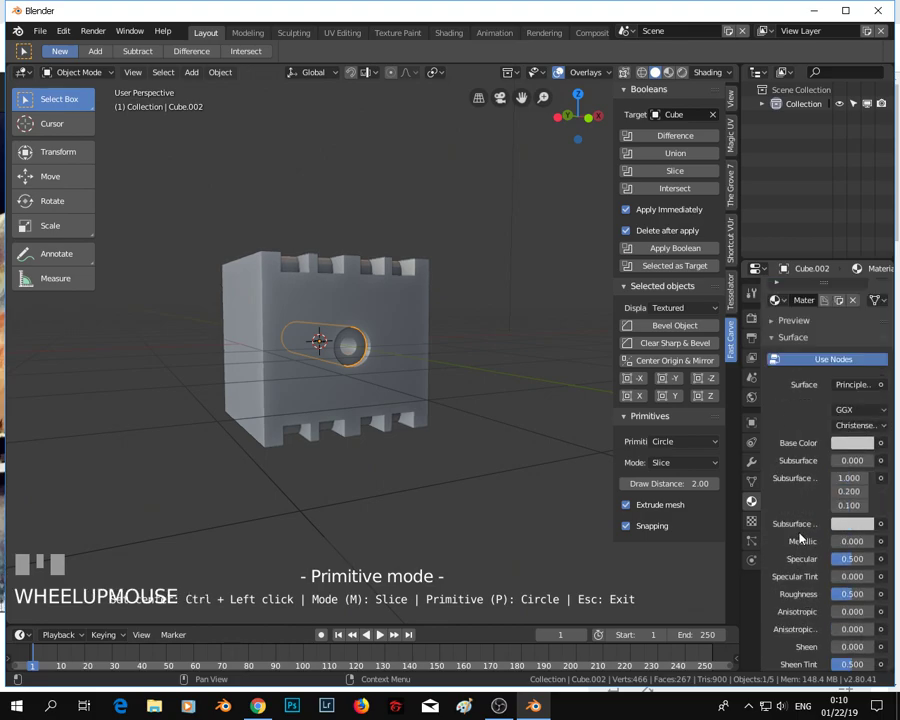
{"action": "right_click", "coordinate": [422, 348]}
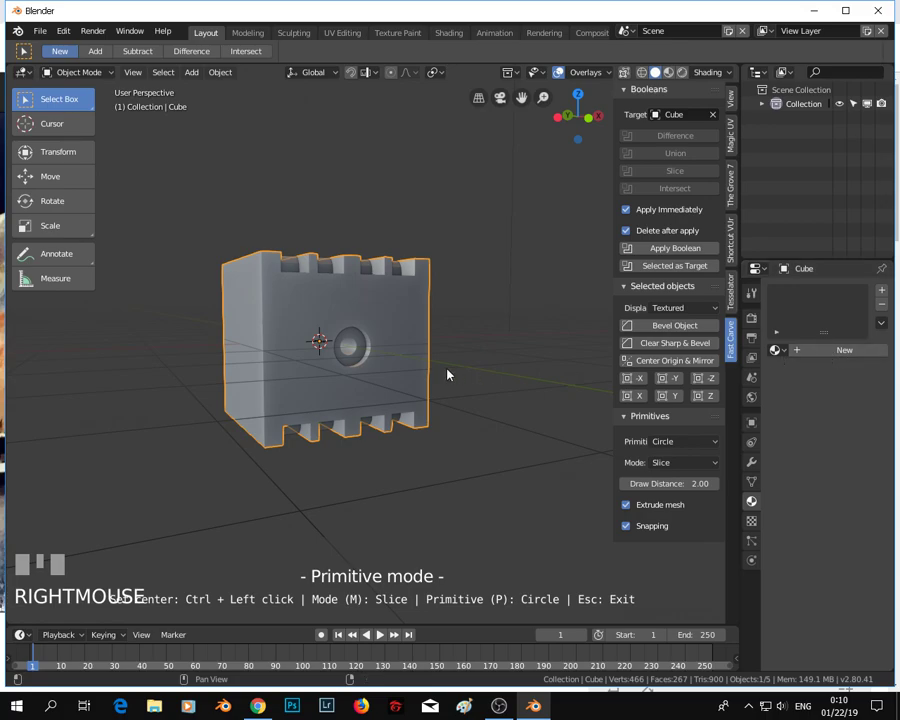
{"action": "left_click", "coordinate": [852, 352]}
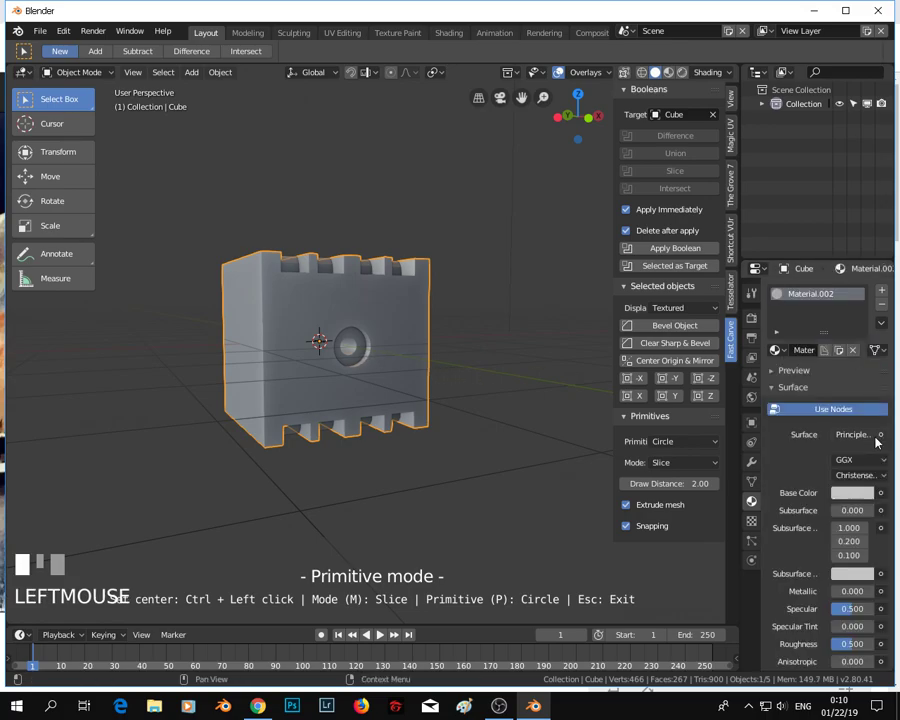
{"action": "middle_click_drag", "start_coordinate": [370, 348], "coordinate": [404, 362]}
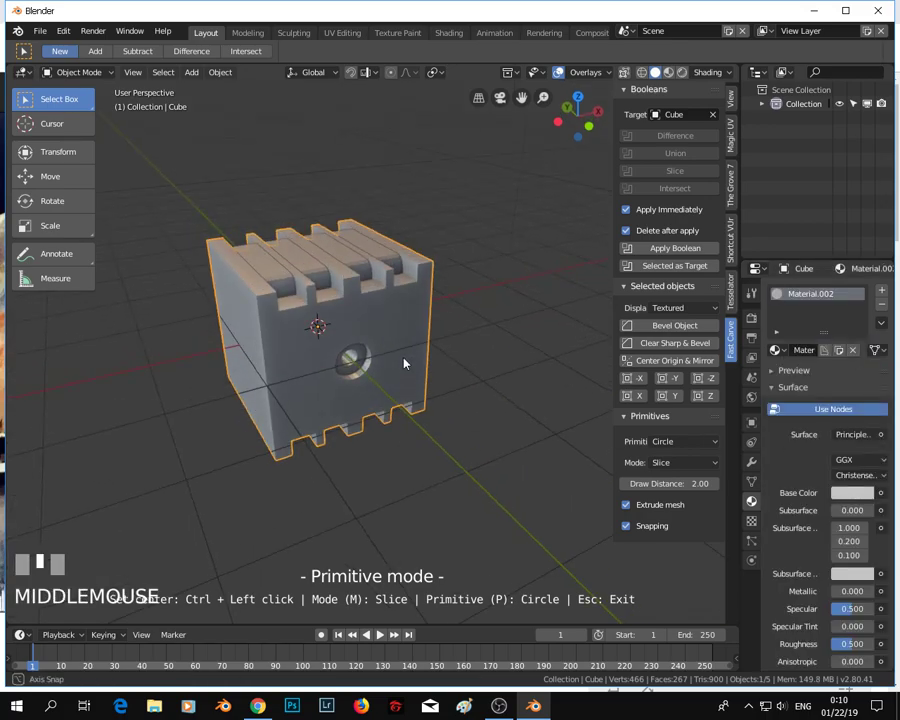
- Select the cylinder again and set its material's base color to a muted, darkened reddish pink
{"action": "right_click", "coordinate": [345, 350]}
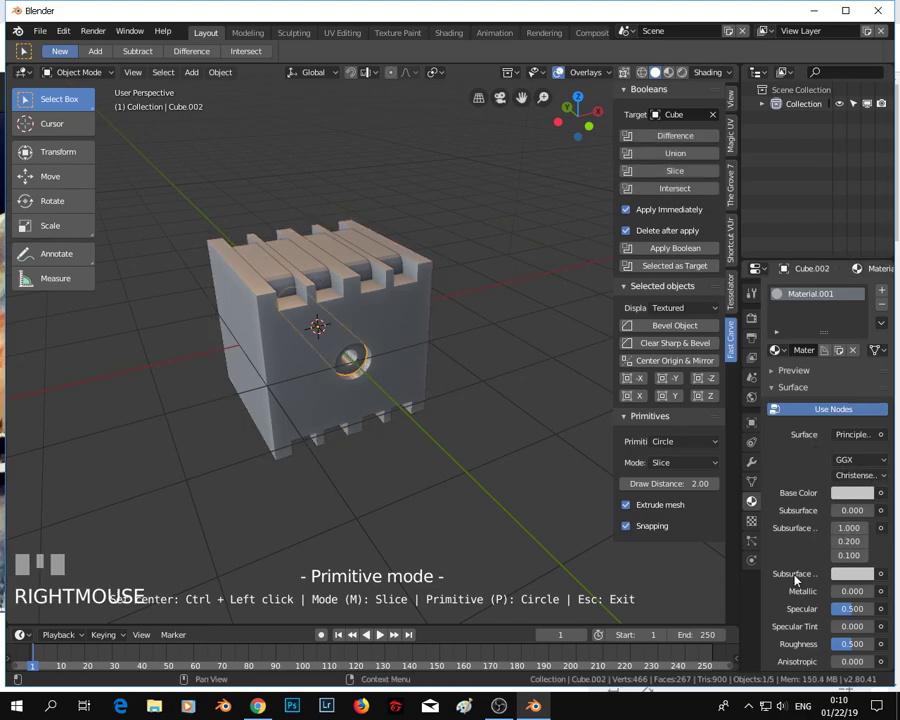
{"action": "scroll", "coordinate": [798, 575], "scroll_direction": "down", "scroll_amount": 2}
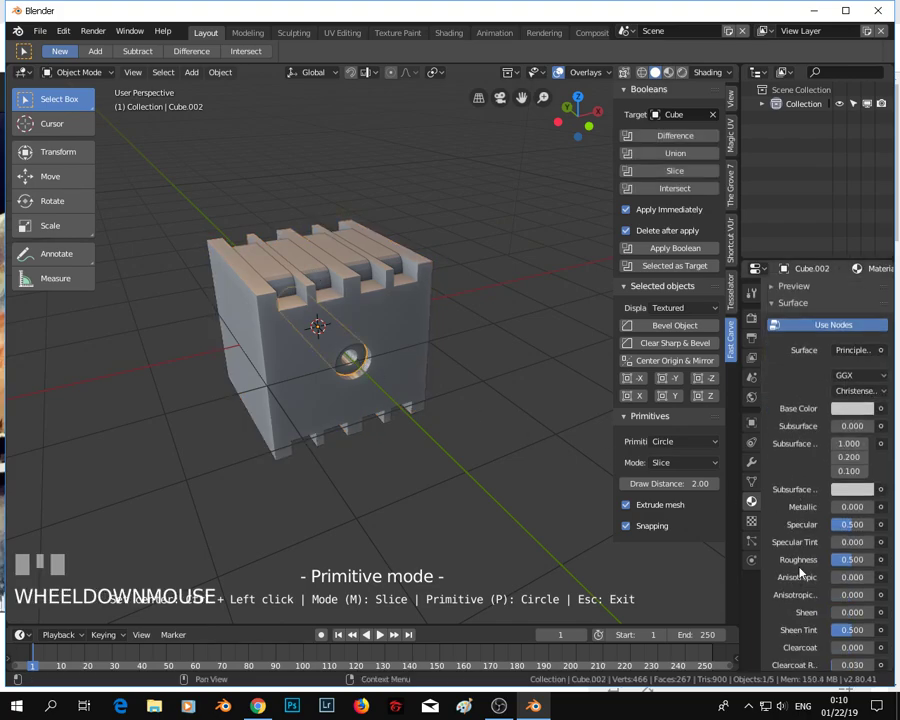
{"action": "left_click", "coordinate": [845, 416]}
{"action": "left_click", "coordinate": [788, 278]}
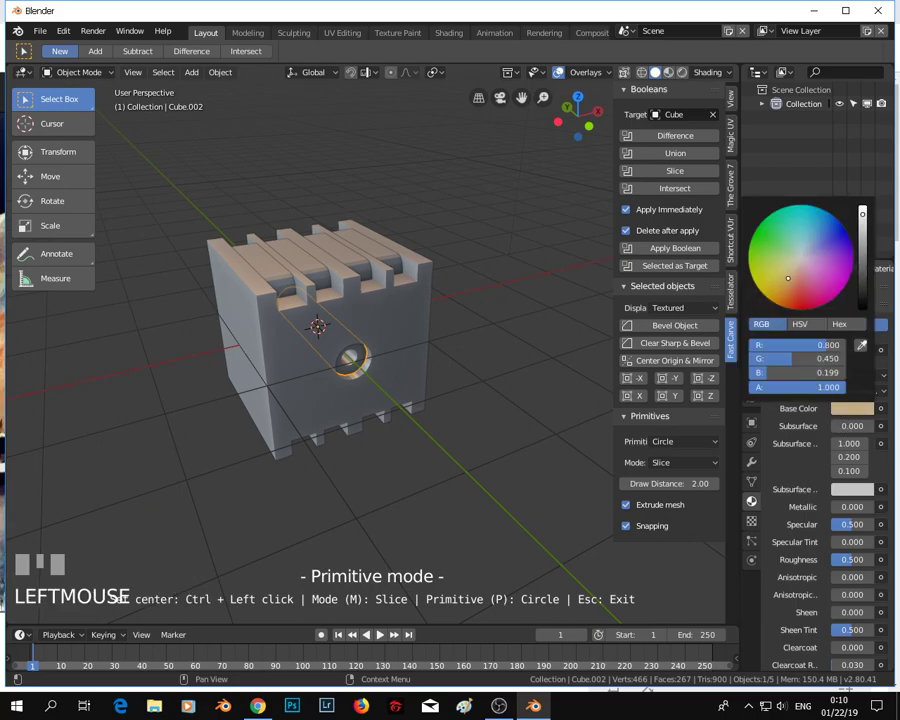
{"action": "mouse_move", "coordinate": [788, 278]}
{"action": "left_mouse_down"}
{"action": "mouse_move", "coordinate": [801, 267]}
{"action": "mouse_move", "coordinate": [802, 277]}
{"action": "left_mouse_up"}
{"action": "scroll", "coordinate": [803, 282], "scroll_direction": "down", "scroll_amount": 4}
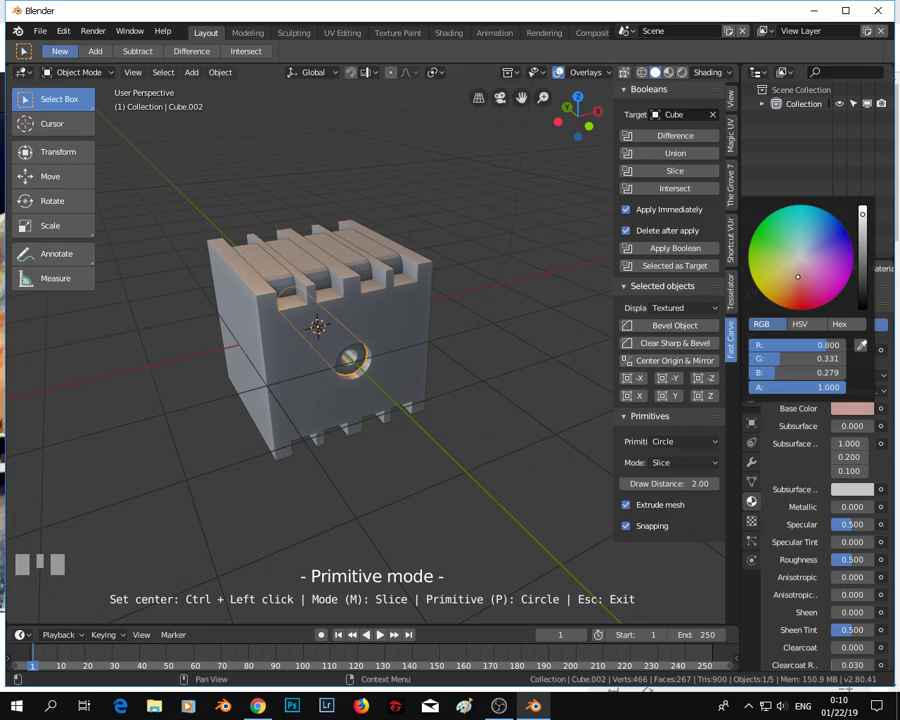
{"action": "scroll", "coordinate": [803, 282], "scroll_direction": "down", "scroll_amount": 3}
{"action": "left_click_drag", "start_coordinate": [803, 282], "coordinate": [800, 268]}
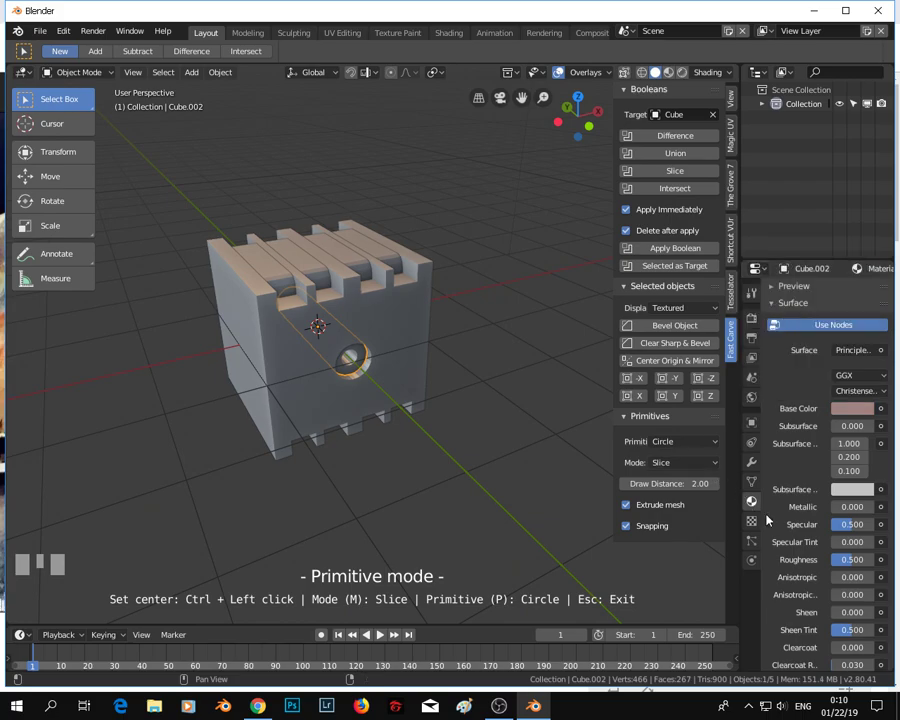
- Copy the cylinder material's base color into its viewport display color
{"action": "key", "text": "ctrl+c"}
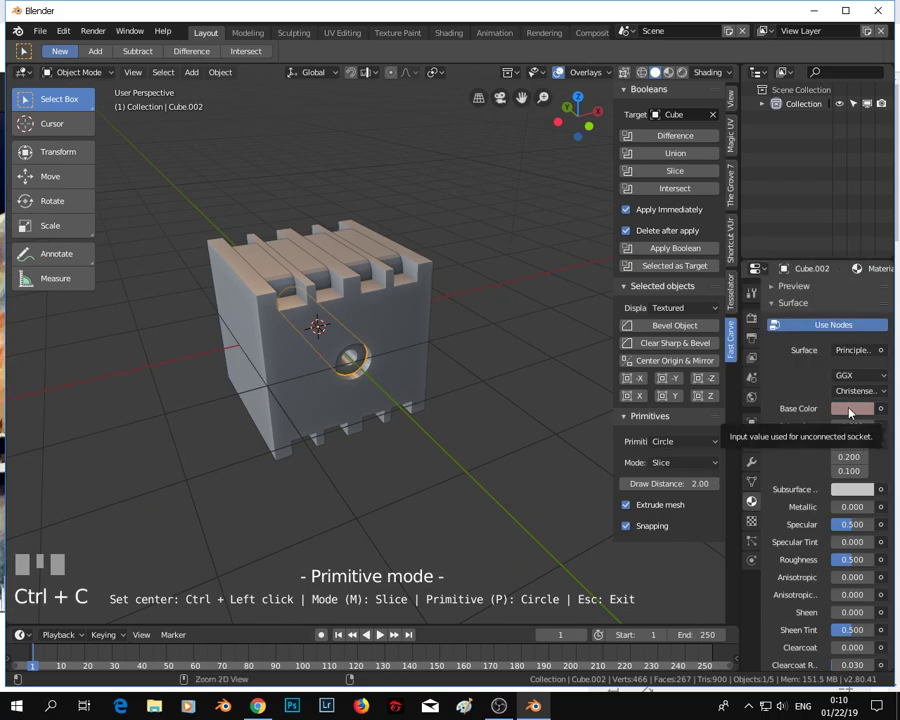
{"action": "scroll", "coordinate": [836, 530], "scroll_direction": "down", "scroll_amount": 3}
{"action": "scroll", "coordinate": [836, 530], "scroll_direction": "down", "scroll_amount": 5}
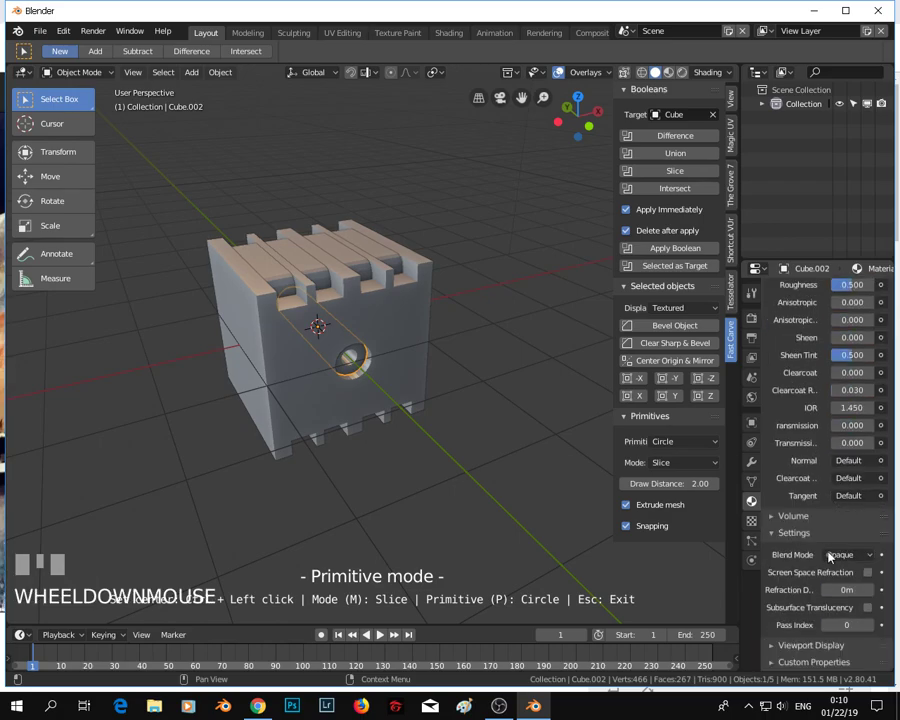
{"action": "left_click", "coordinate": [786, 643]}
{"action": "scroll", "coordinate": [797, 618], "scroll_direction": "down", "scroll_amount": 2}
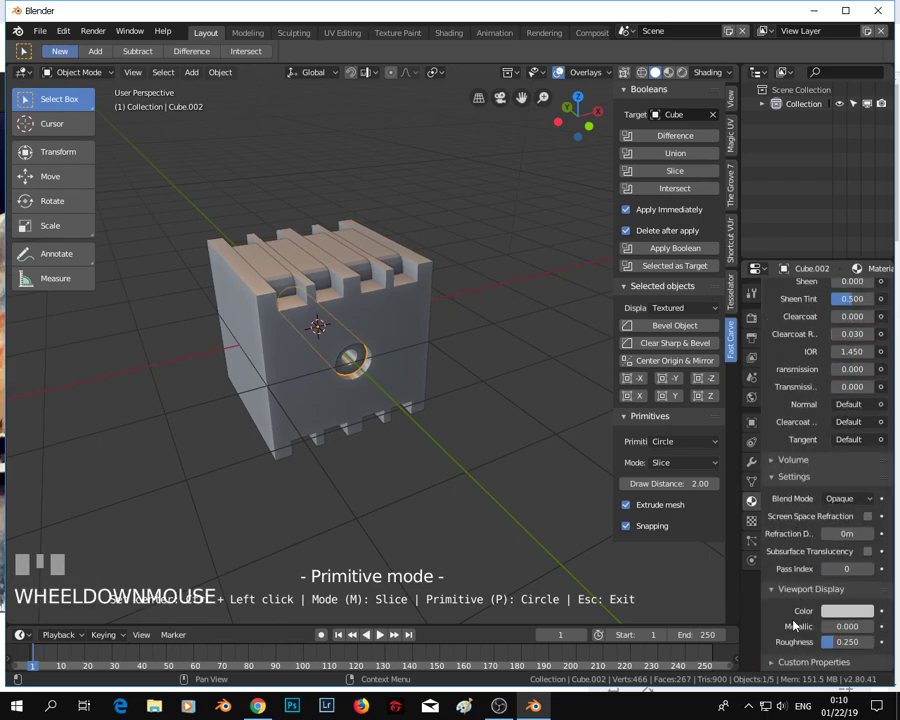
{"action": "key", "text": "ctrl+v"}
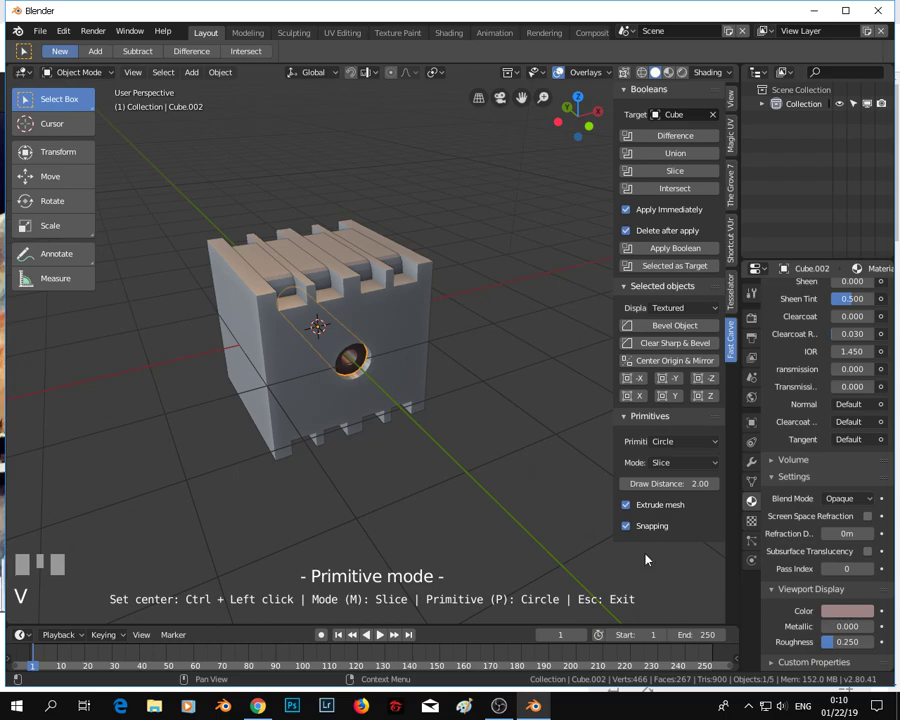
- Select the beveled strips in the notches and assign them the cylinder's existing material
{"action": "scroll", "coordinate": [454, 380], "scroll_direction": "up", "scroll_amount": 5}
{"action": "middle_click_drag", "start_coordinate": [374, 412], "coordinate": [303, 225]}
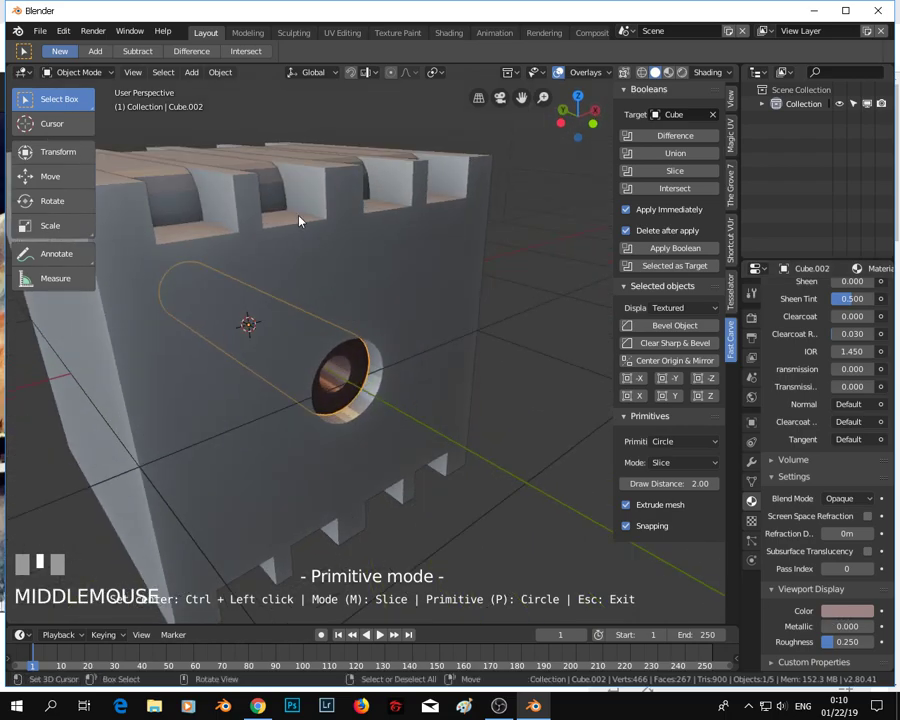
{"action": "right_click", "coordinate": [284, 243]}
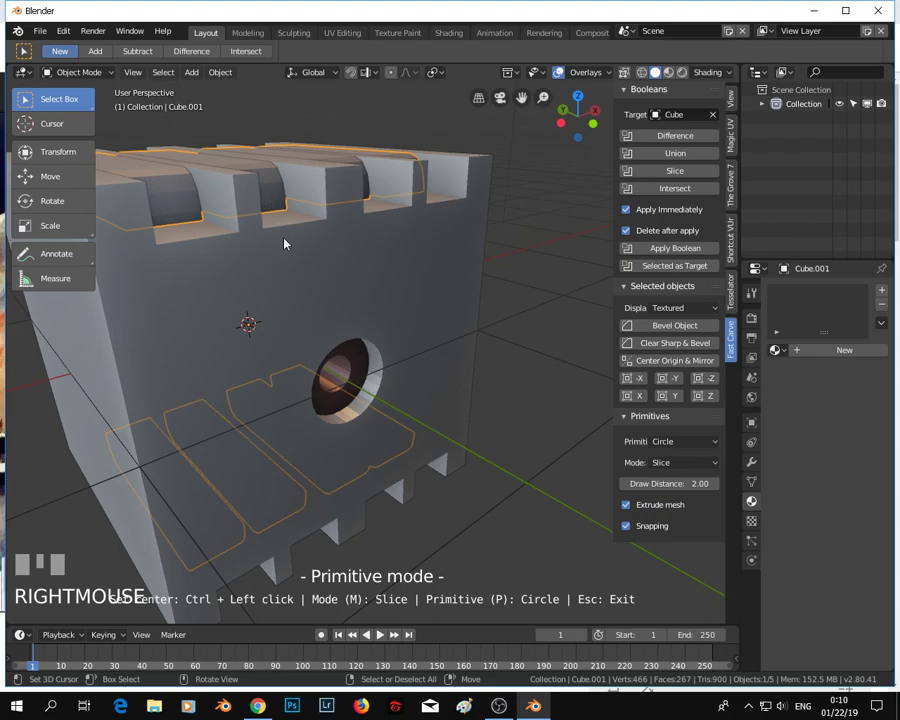
{"action": "left_click", "coordinate": [777, 349]}
{"action": "left_click", "coordinate": [652, 384]}
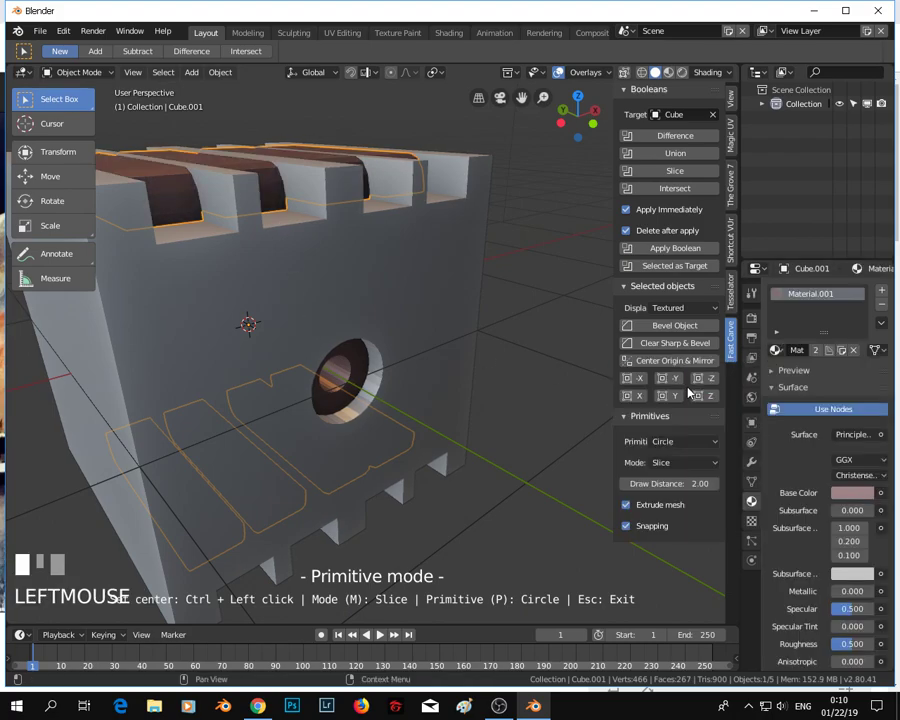
- Select the cube and set its material's base color to a medium-dark muted blue
{"action": "right_click", "coordinate": [414, 328]}
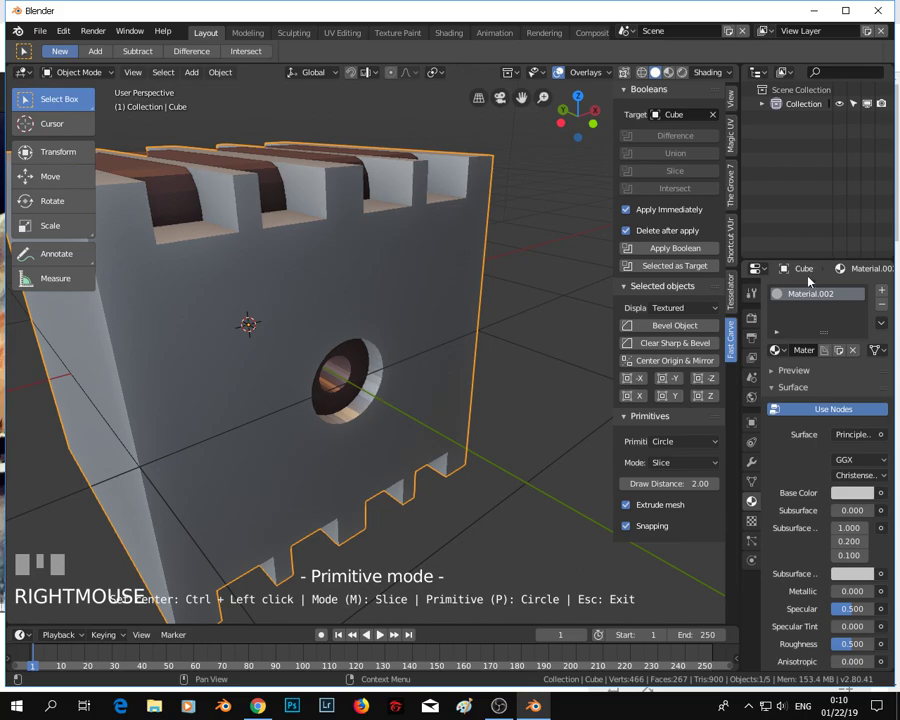
{"action": "left_click", "coordinate": [852, 492]}
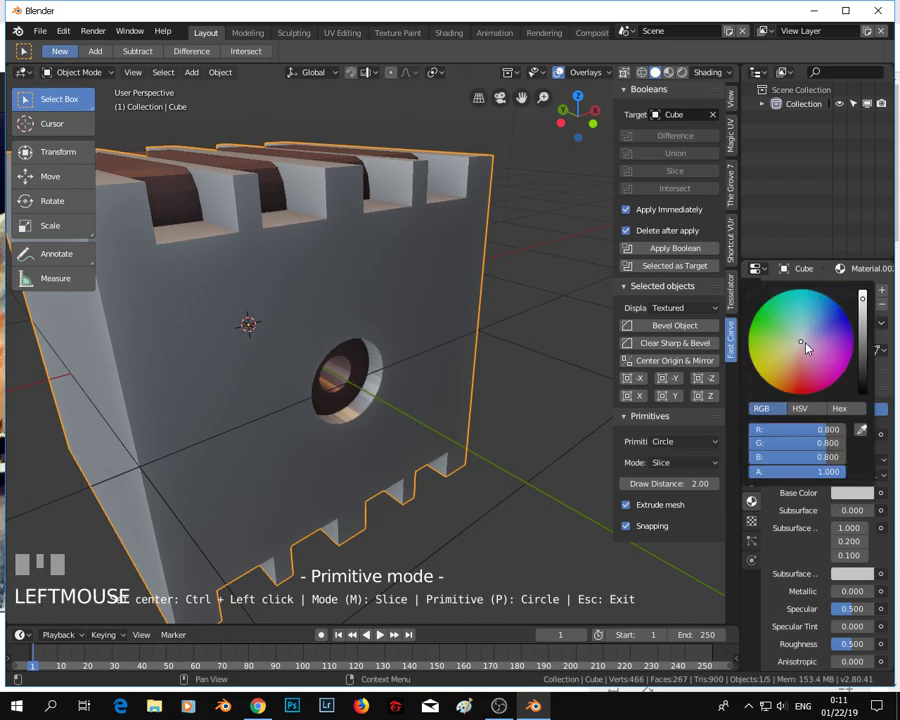
{"action": "left_click", "coordinate": [802, 339]}
{"action": "scroll", "coordinate": [810, 358], "scroll_direction": "down", "scroll_amount": 7}
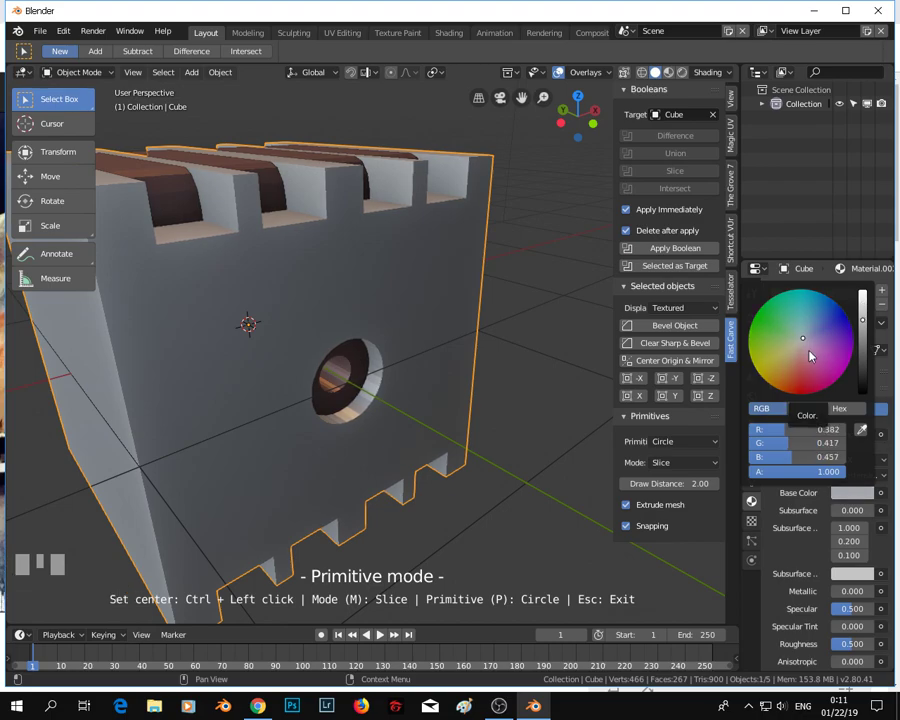
{"action": "left_click", "coordinate": [846, 494]}
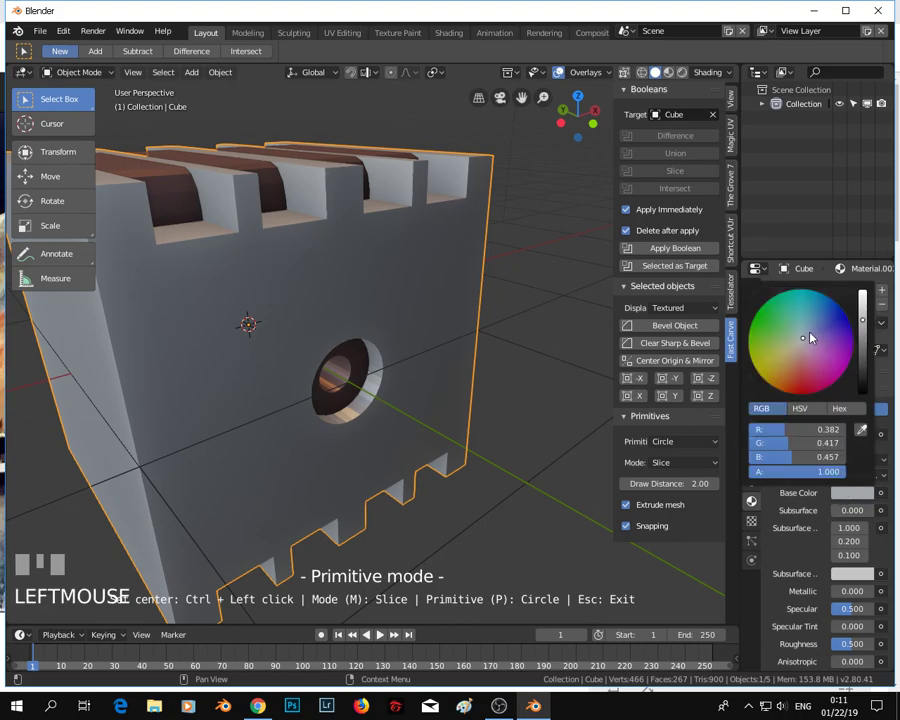
{"action": "left_click", "coordinate": [809, 332]}
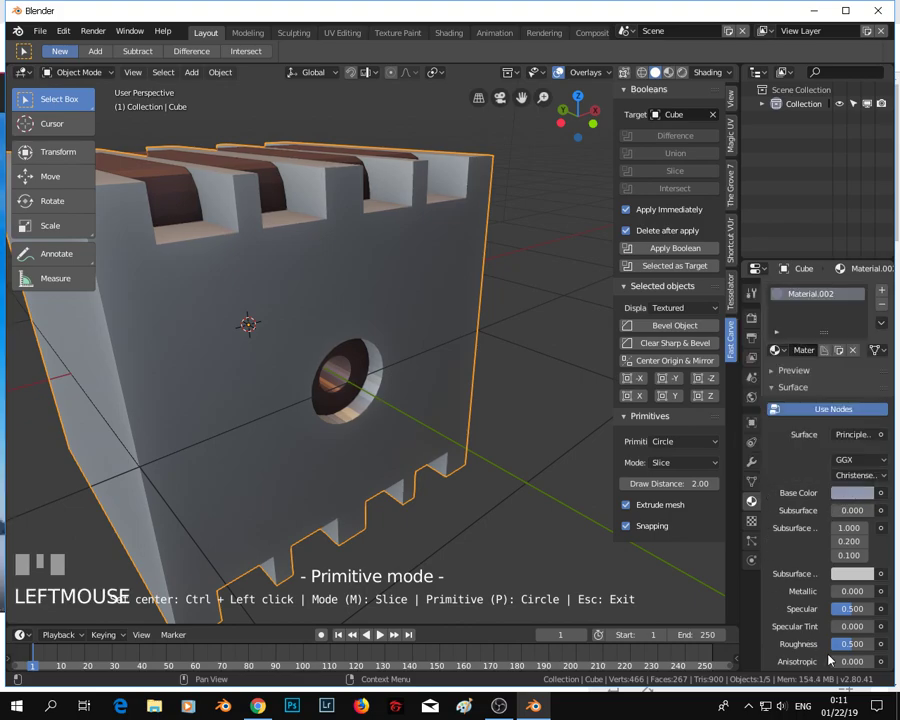
- Copy the cube material's base color into its viewport display color
{"action": "key", "text": "ctrl+c"}
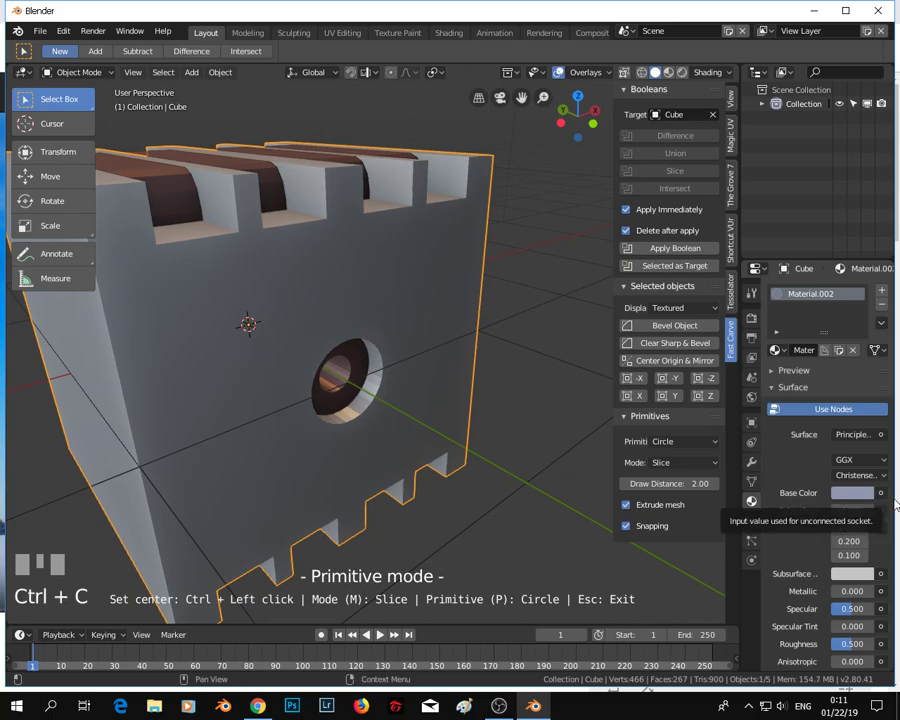
{"action": "scroll", "coordinate": [818, 551], "scroll_direction": "down", "scroll_amount": 4}
{"action": "scroll", "coordinate": [818, 551], "scroll_direction": "down", "scroll_amount": 6}
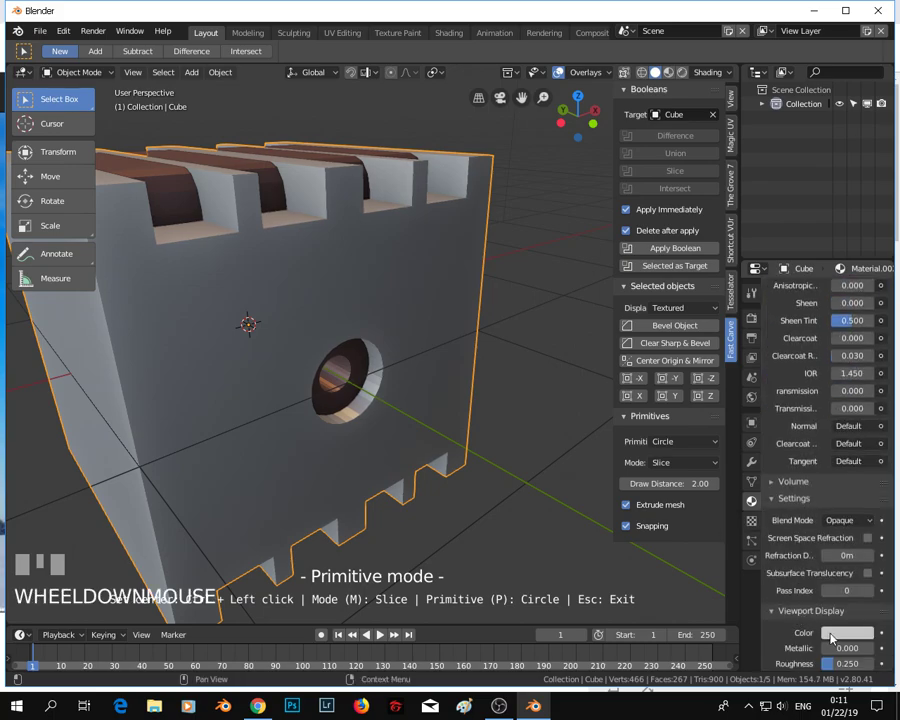
{"action": "key", "text": "ctrl+v"}
{"action": "scroll", "coordinate": [362, 442], "scroll_direction": "up", "scroll_amount": 2}
{"action": "scroll", "coordinate": [368, 458], "scroll_direction": "down", "scroll_amount": 5}
{"action": "middle_click_drag", "start_coordinate": [372, 397], "coordinate": [440, 378]}
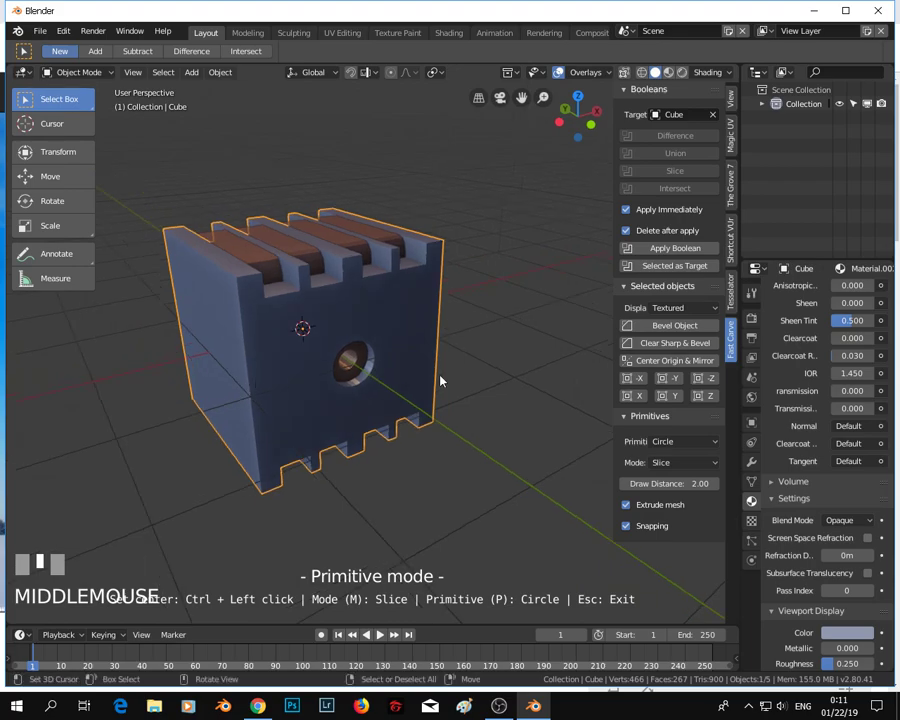
- Adjust the cube material's viewport display color to a blue-grey of R 0.335, G 0.405, B 0.457
{"action": "left_click", "coordinate": [852, 636]}
{"action": "left_click", "coordinate": [802, 497]}
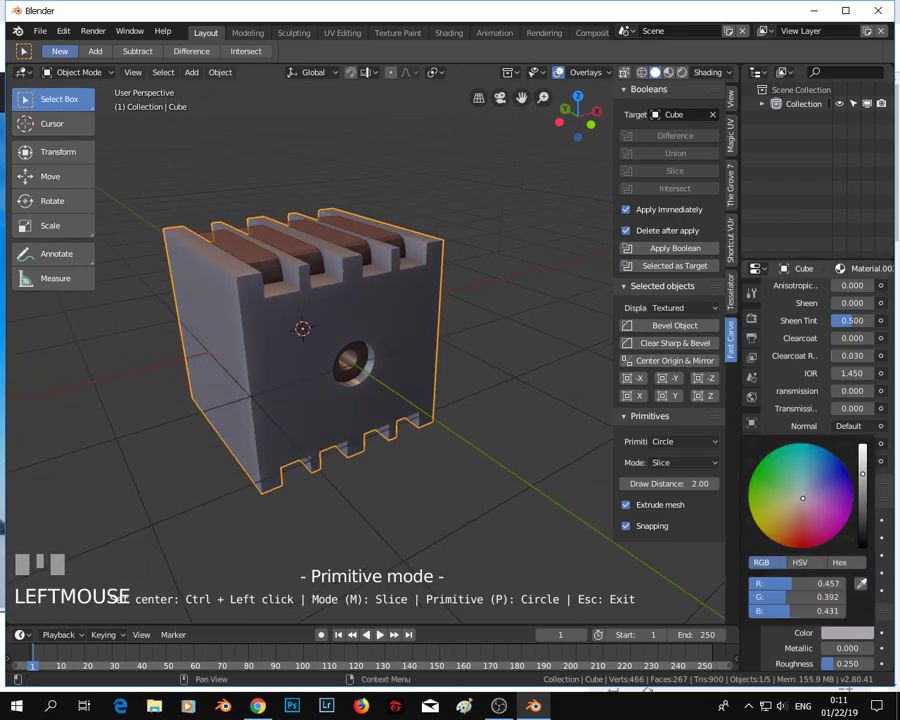
{"action": "left_click_drag", "start_coordinate": [802, 497], "coordinate": [803, 489]}
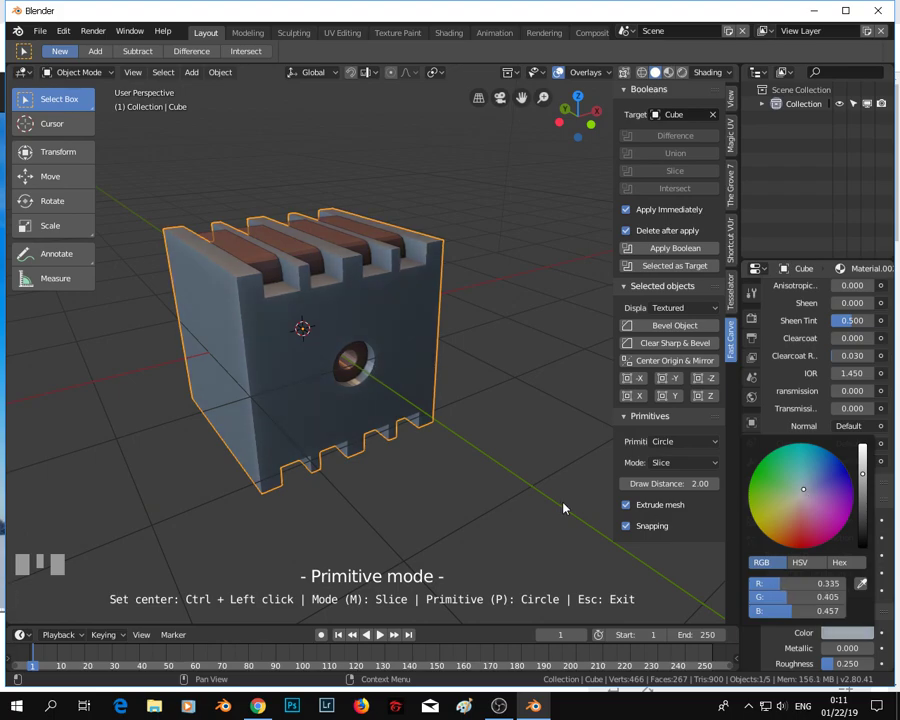
{"action": "middle_click_drag", "start_coordinate": [367, 396], "coordinate": [305, 368]}
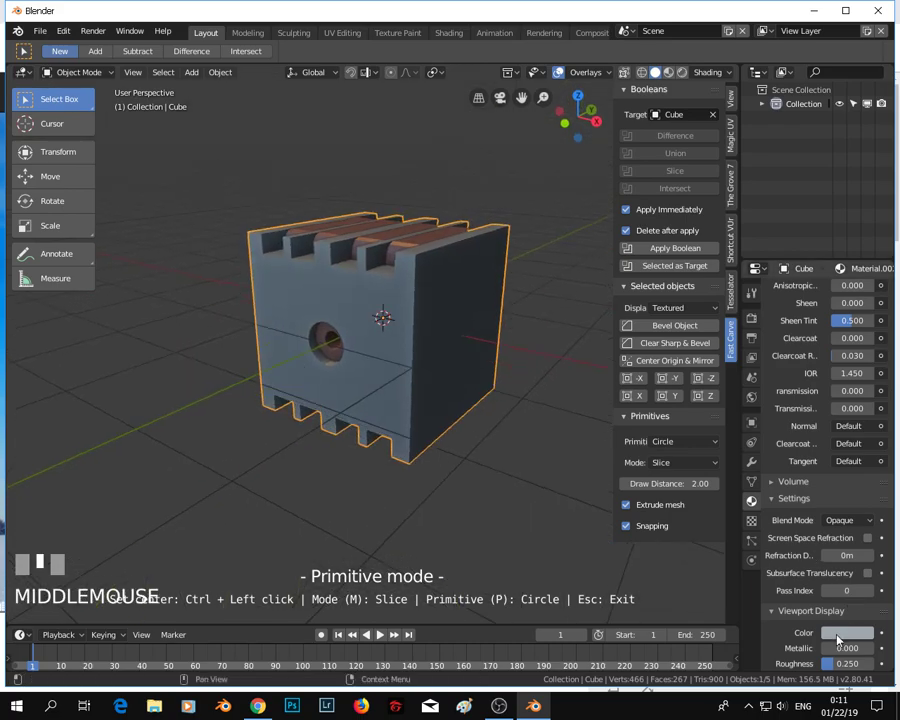
- Set the cube material's viewport display color to a neutral grey with R, G and B at 0.5
{"action": "left_click", "coordinate": [838, 633]}
{"action": "left_click", "coordinate": [801, 497]}
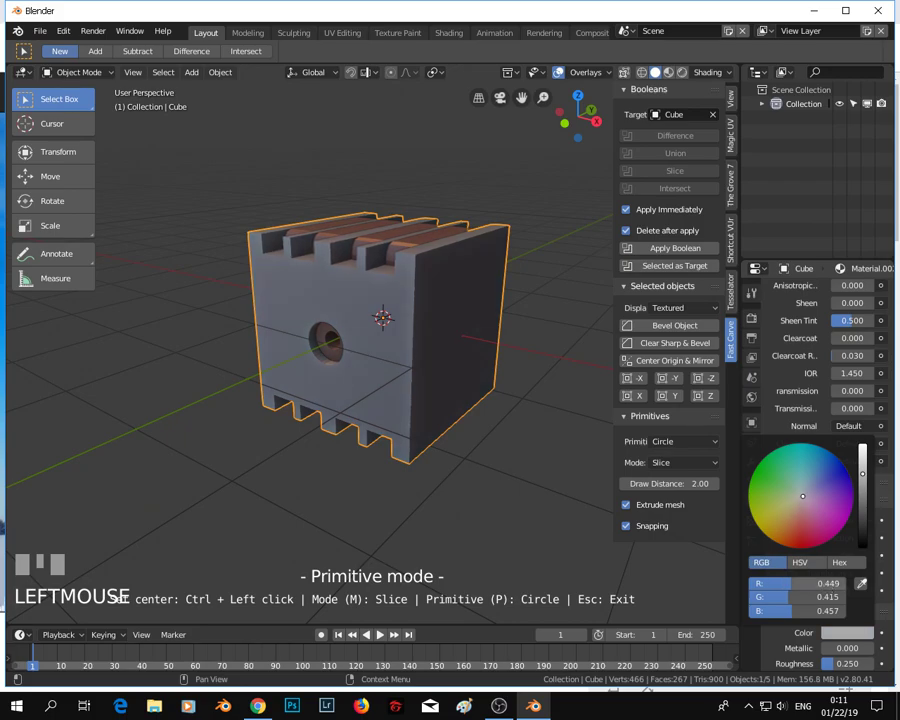
{"action": "left_click_drag", "start_coordinate": [825, 583], "coordinate": [825, 605]}
{"action": "type", "text": "0.5"}
{"action": "key", "text": "Return"}
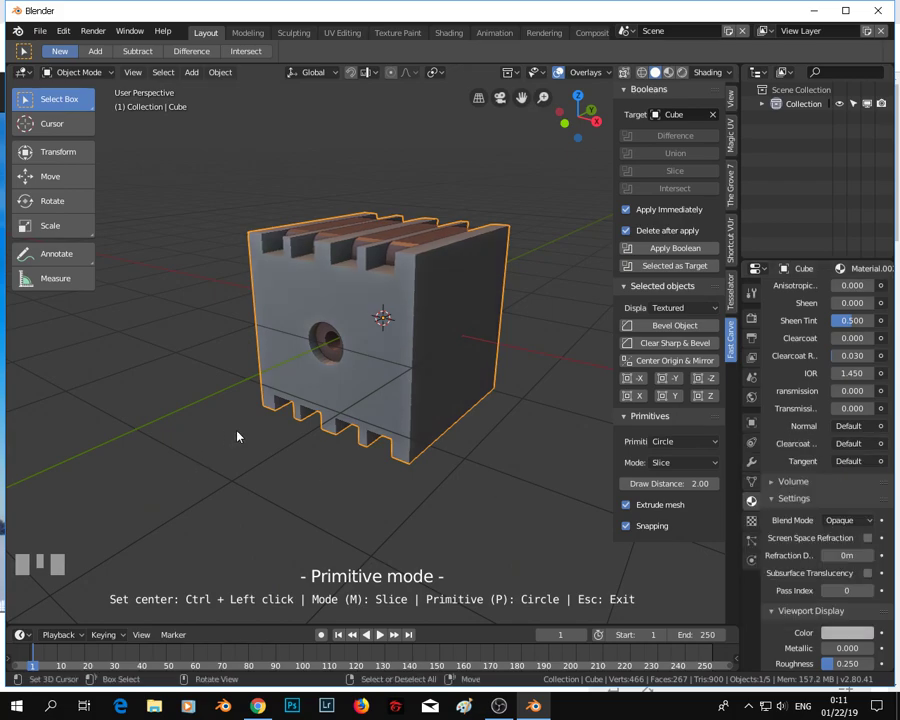
- Set the carving primitive to Polyline with the cube framed in front view
{"action": "middle_click_drag", "start_coordinate": [372, 407], "coordinate": [434, 416]}
{"action": "key", "text": "KP_1"}
{"action": "key", "text": "KP_Decimal"}
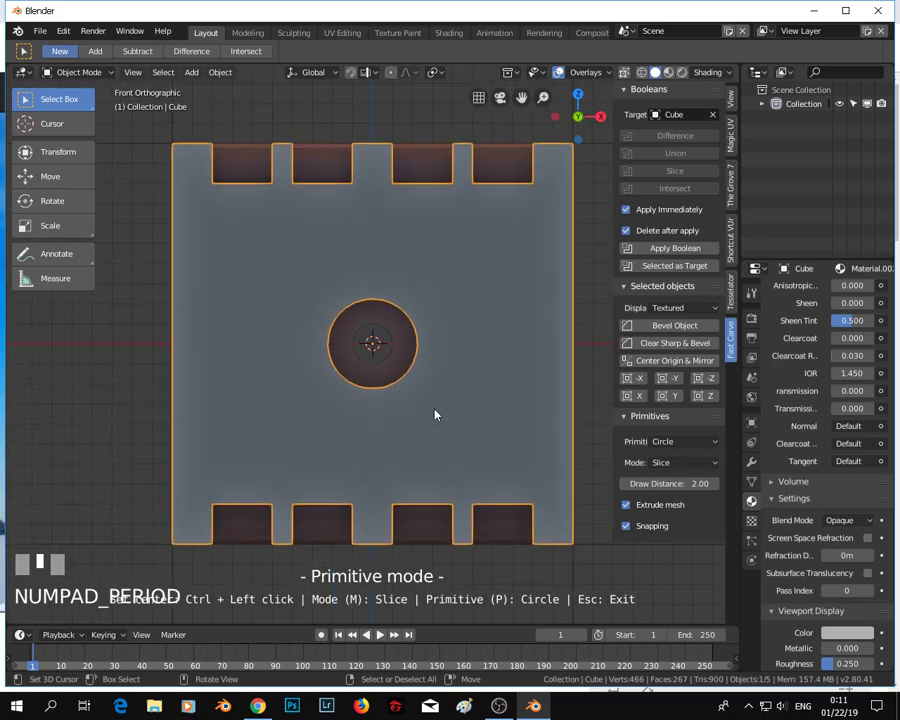
{"action": "left_click", "coordinate": [683, 443]}
{"action": "left_click", "coordinate": [687, 444]}
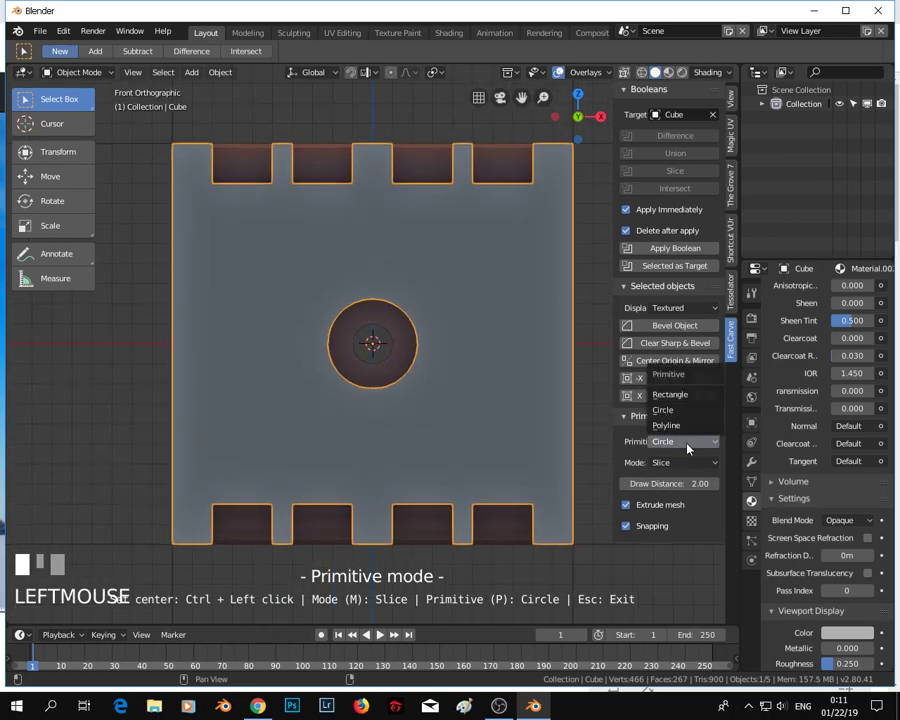
{"action": "left_click", "coordinate": [682, 426]}
{"action": "middle_click_drag", "start_coordinate": [458, 416], "coordinate": [327, 416], "text": "shift"}
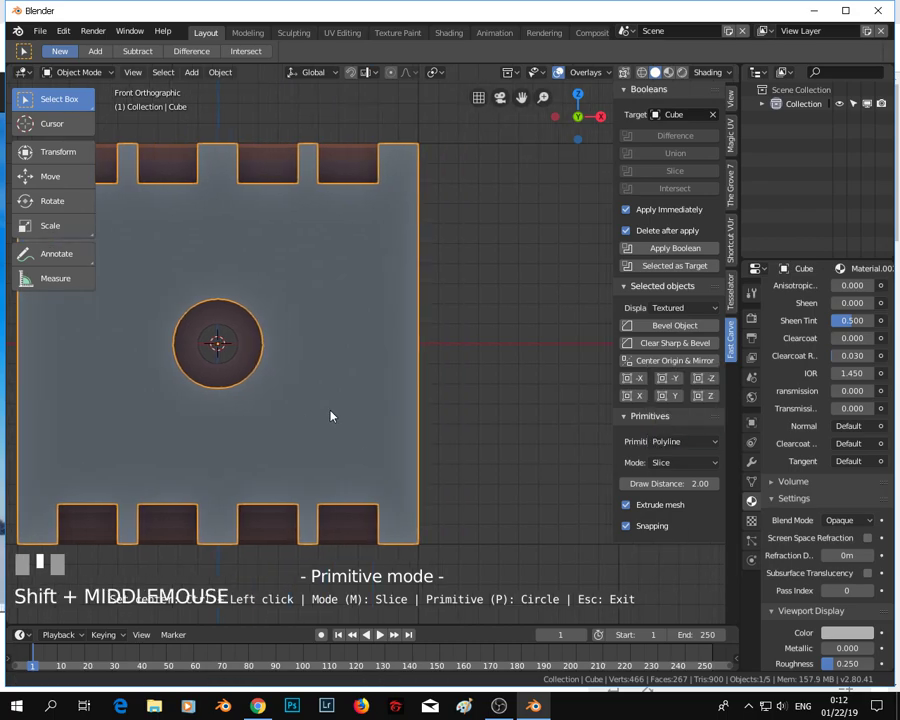
{"action": "left_click", "coordinate": [438, 265], "text": "ctrl"}
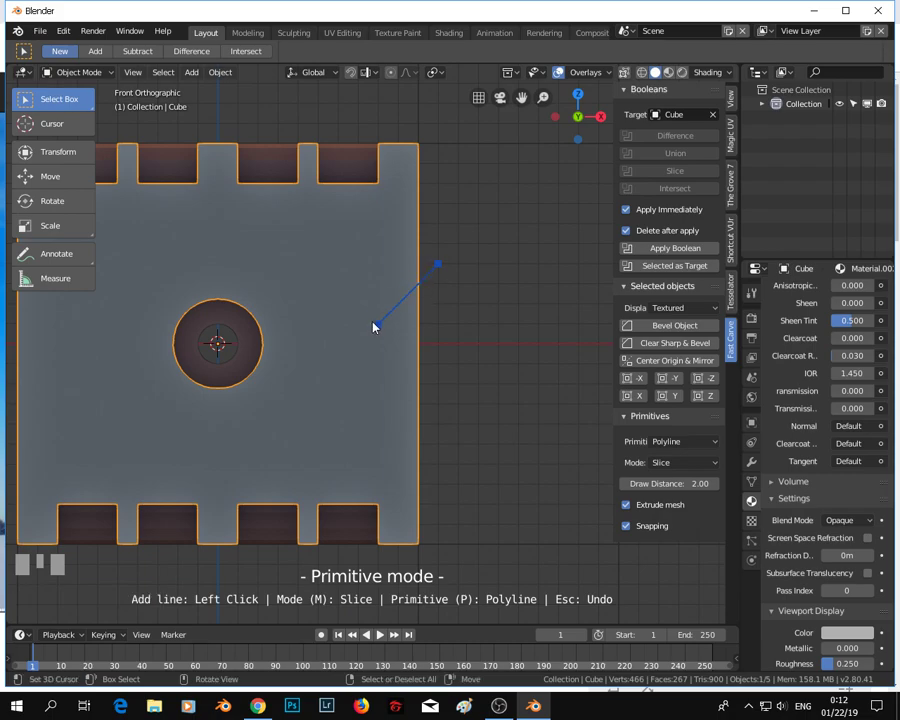
{"action": "left_click", "coordinate": [376, 325]}
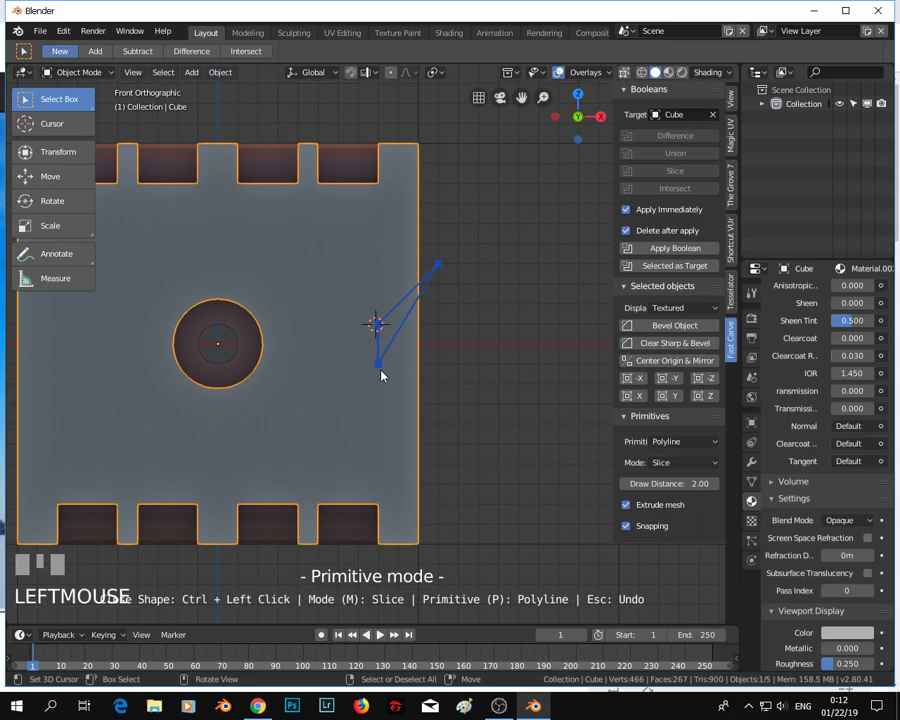
{"action": "left_click", "coordinate": [381, 372]}
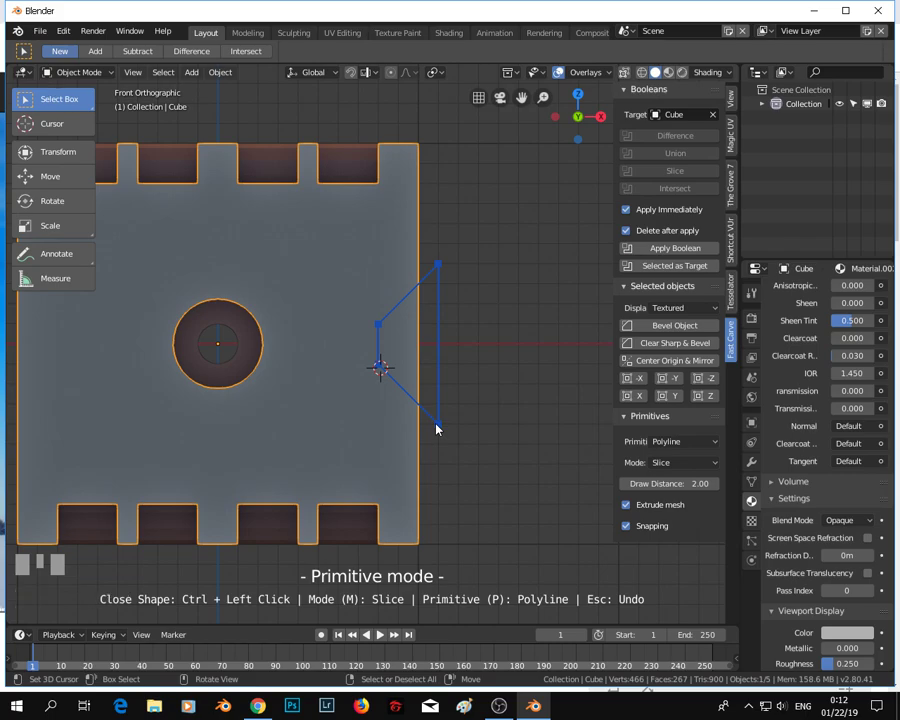
{"action": "left_click", "coordinate": [436, 424], "text": "ctrl"}
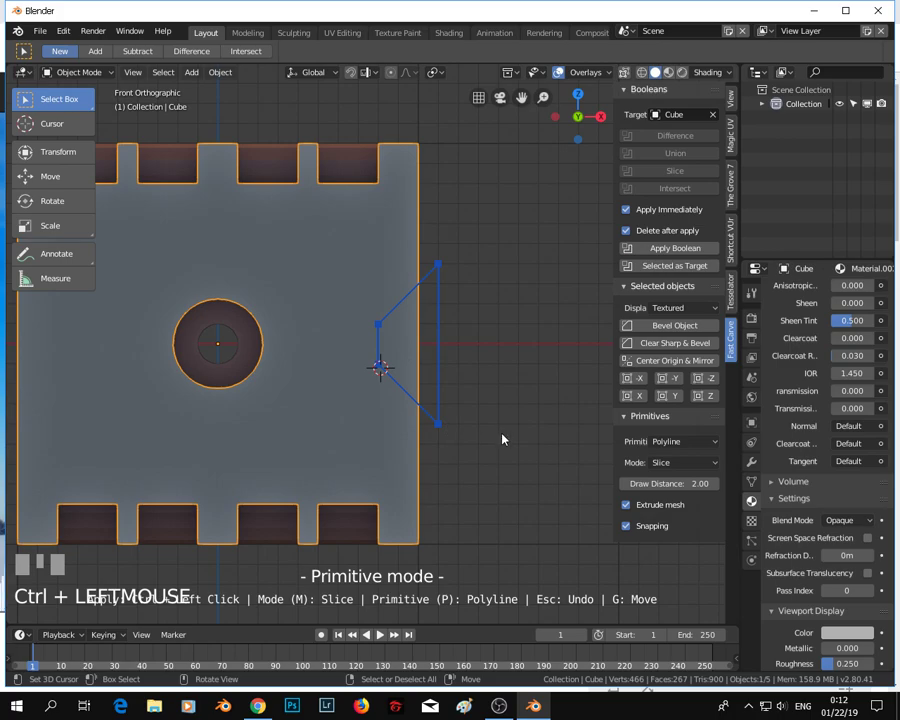
{"action": "key", "text": "Escape"}
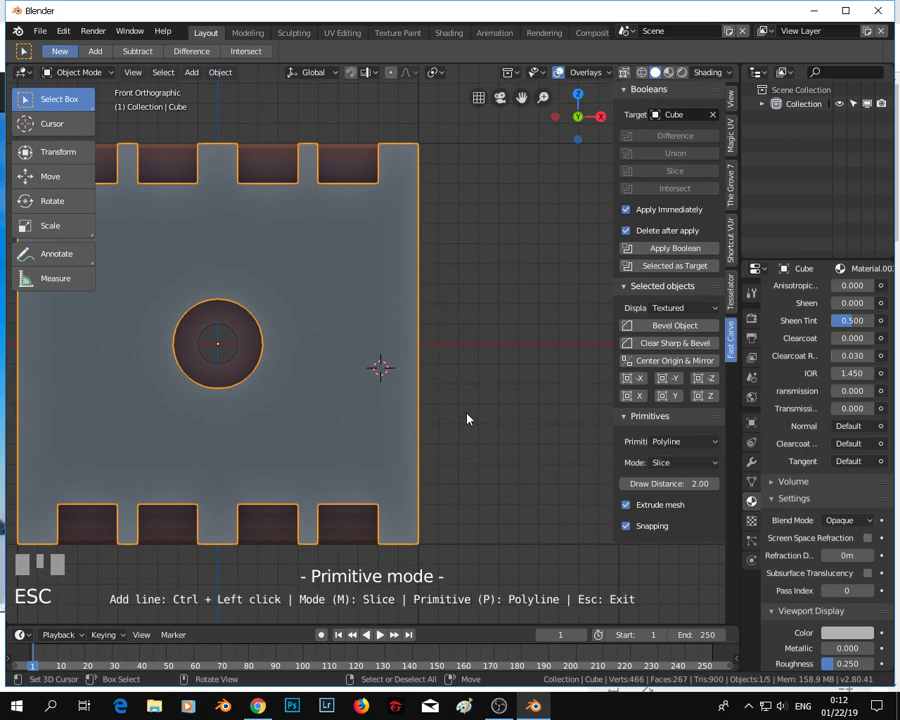
- Slice a stepped notch profile, deepest at its middle, out of the cube's +X side with a closed eight-point polyline
{"action": "left_click", "coordinate": [437, 264], "text": "ctrl"}
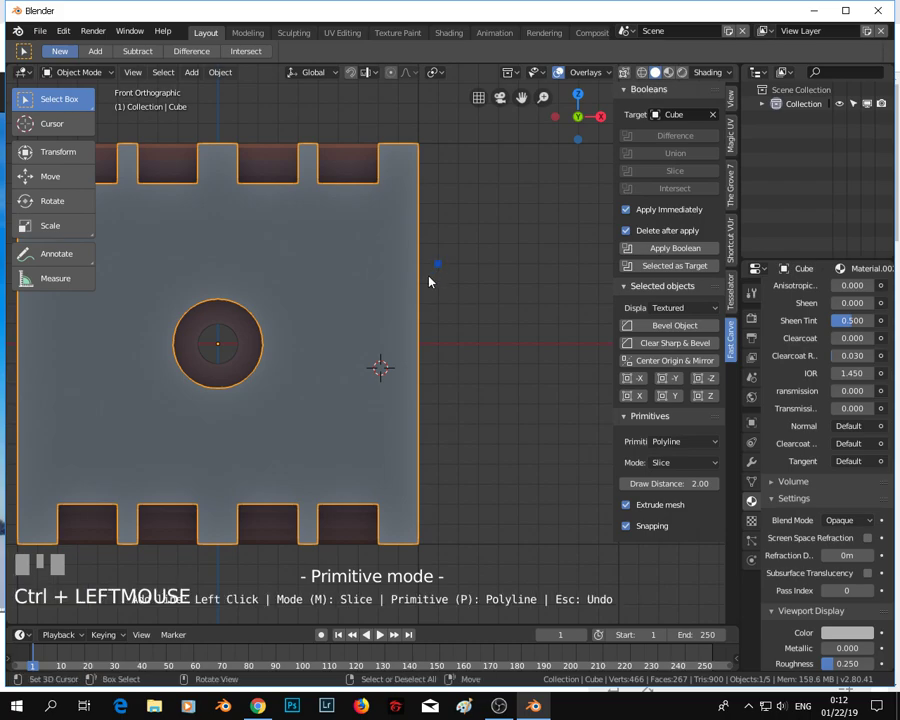
{"action": "left_click", "coordinate": [396, 318]}
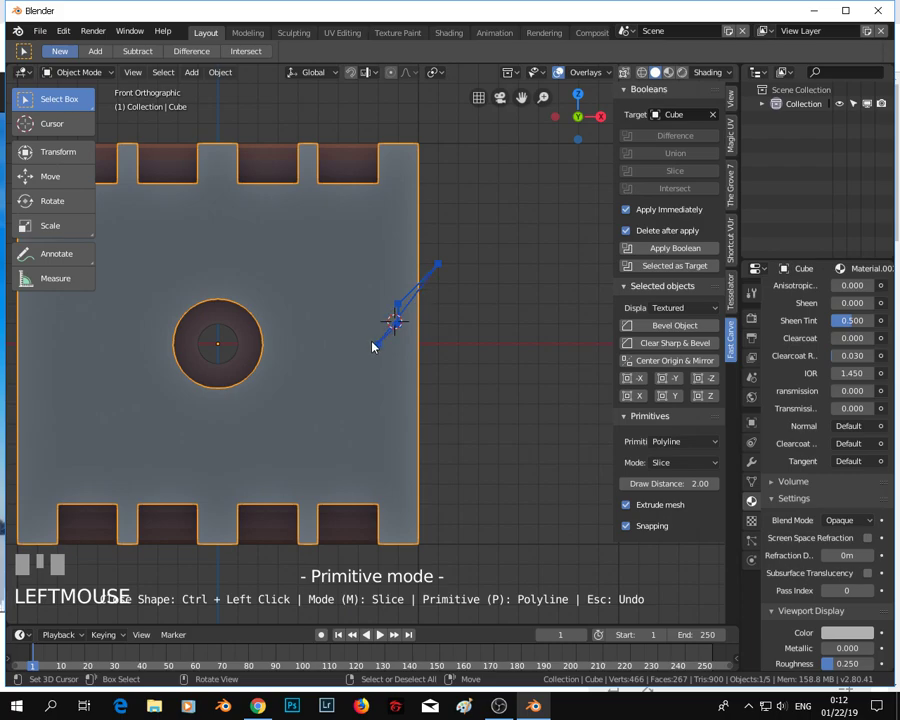
{"action": "left_click", "coordinate": [377, 344]}
{"action": "left_click", "coordinate": [379, 380]}
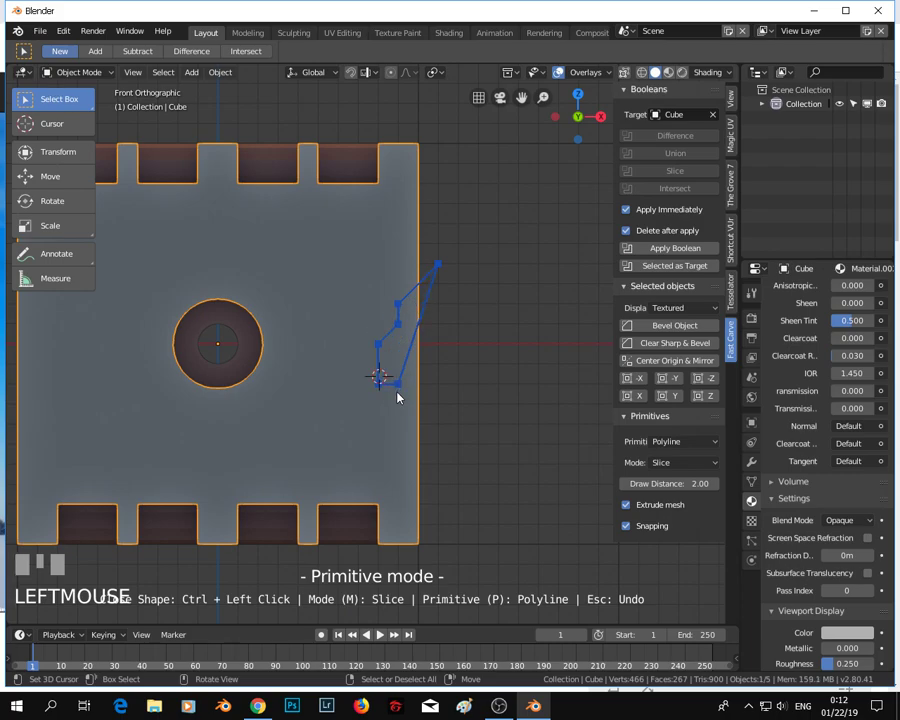
{"action": "left_click", "coordinate": [397, 403]}
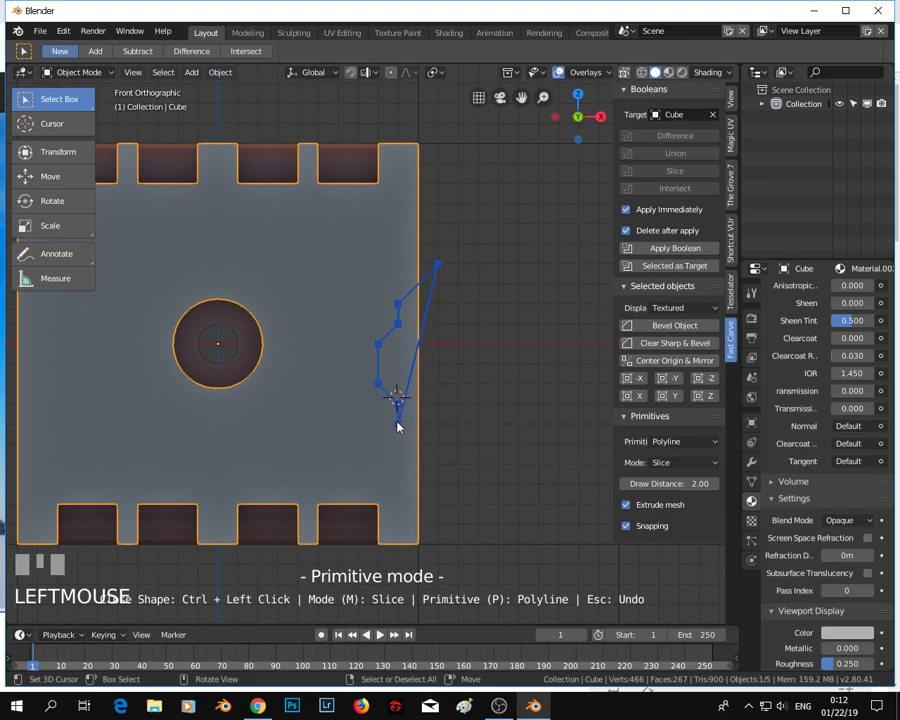
{"action": "left_click", "coordinate": [397, 422]}
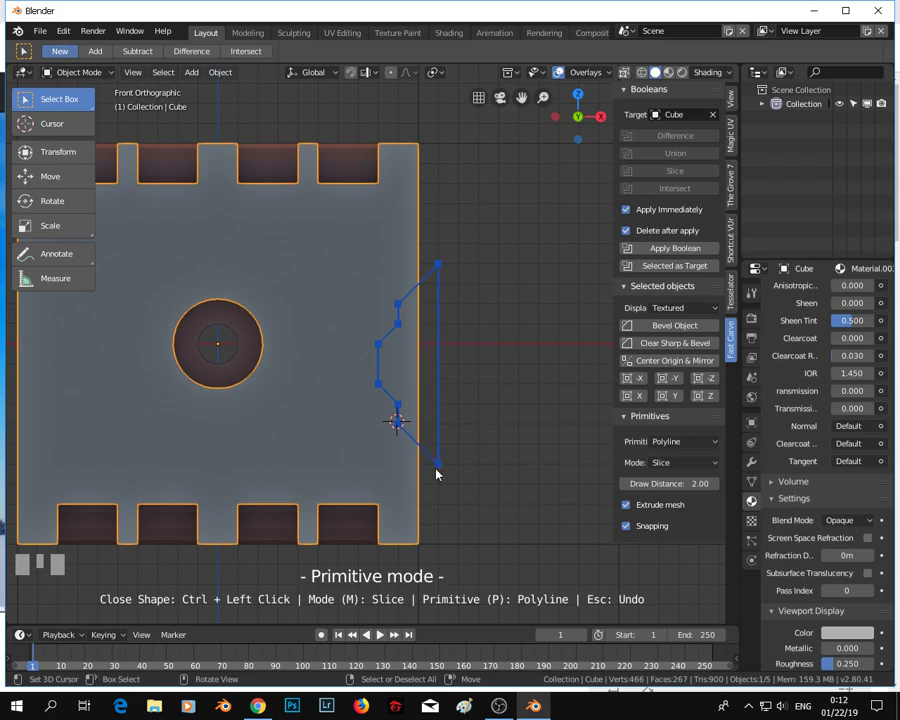
{"action": "left_click", "coordinate": [437, 472], "text": "ctrl"}
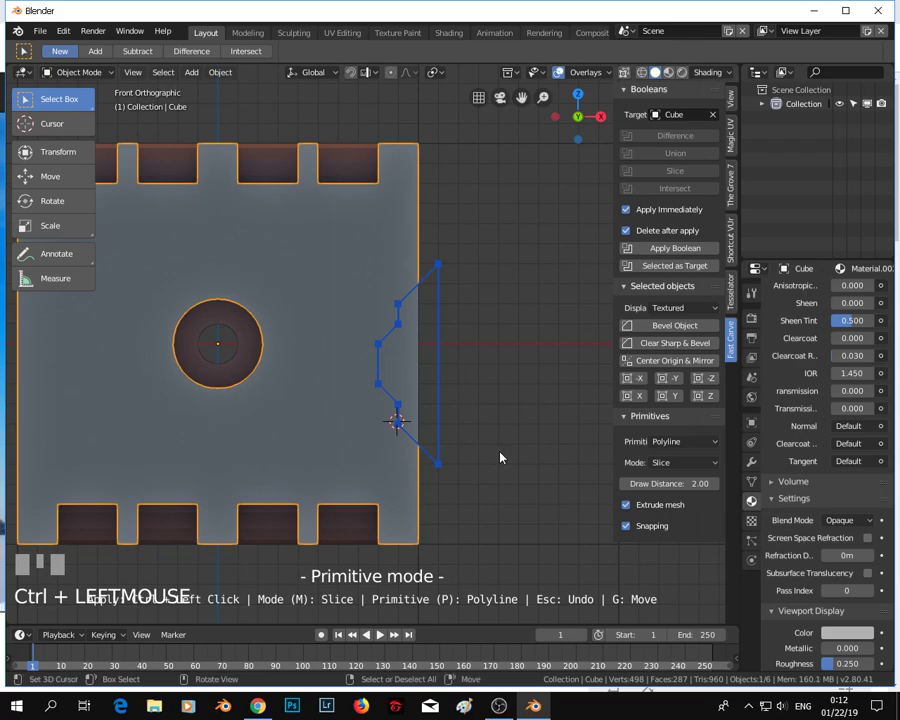
{"action": "key", "text": "Escape"}
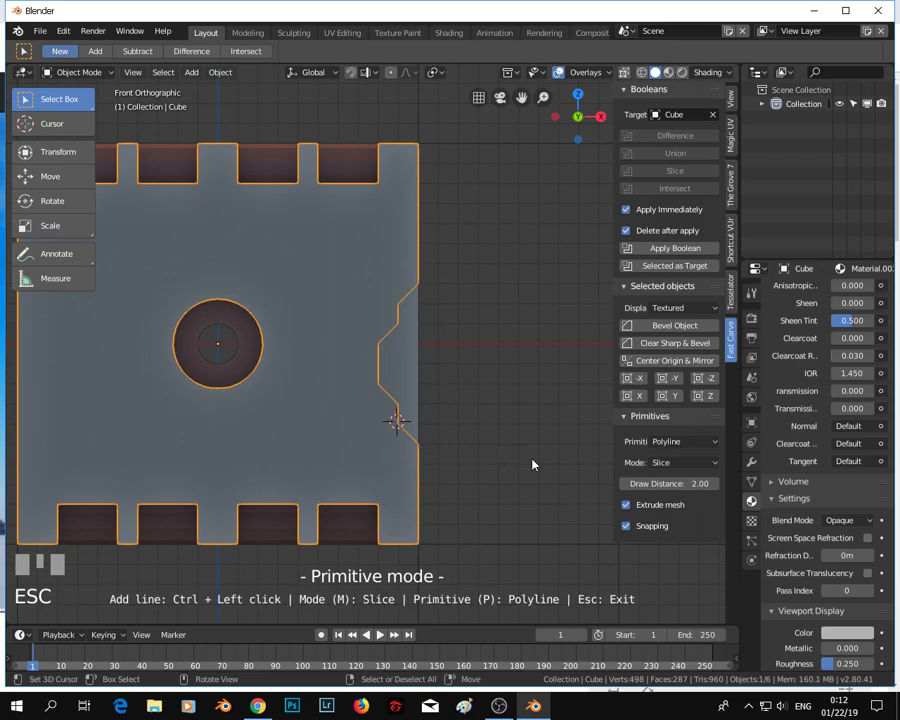
- Select the piece sliced from the cube's +X side and scale it along Y to about 0.86
{"action": "right_click", "coordinate": [413, 378]}
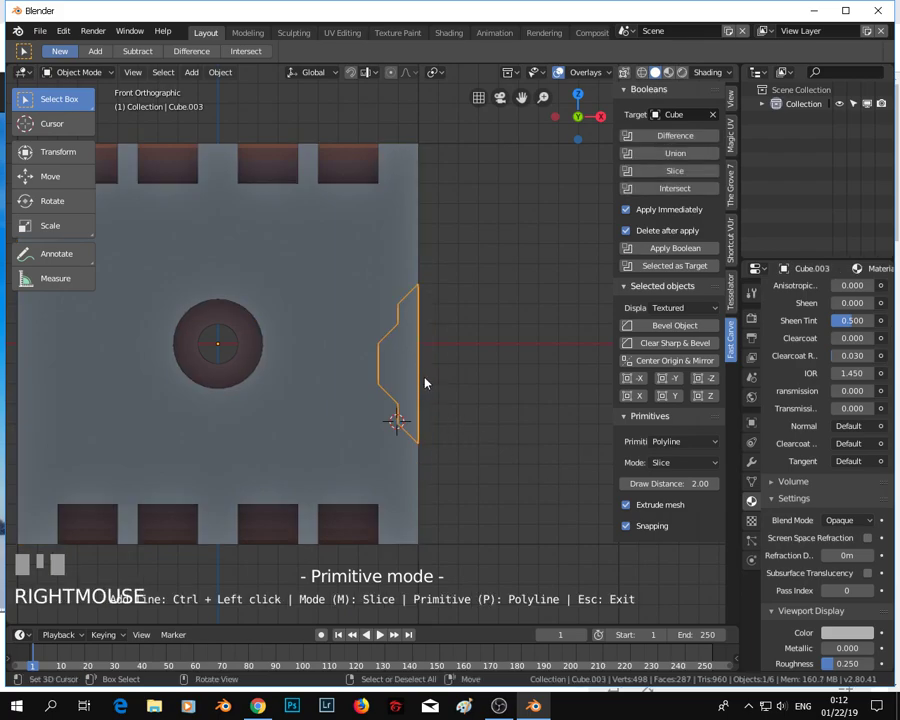
{"action": "key", "text": "KP_3"}
{"action": "key", "text": "KP_Decimal"}
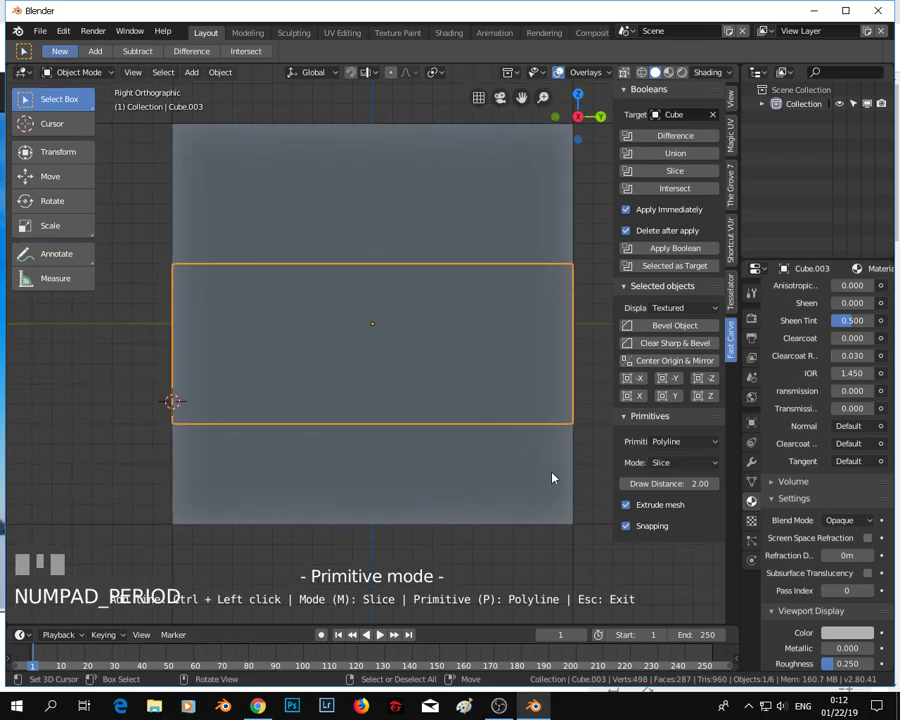
{"action": "key", "text": "s"}
{"action": "key", "text": "y"}
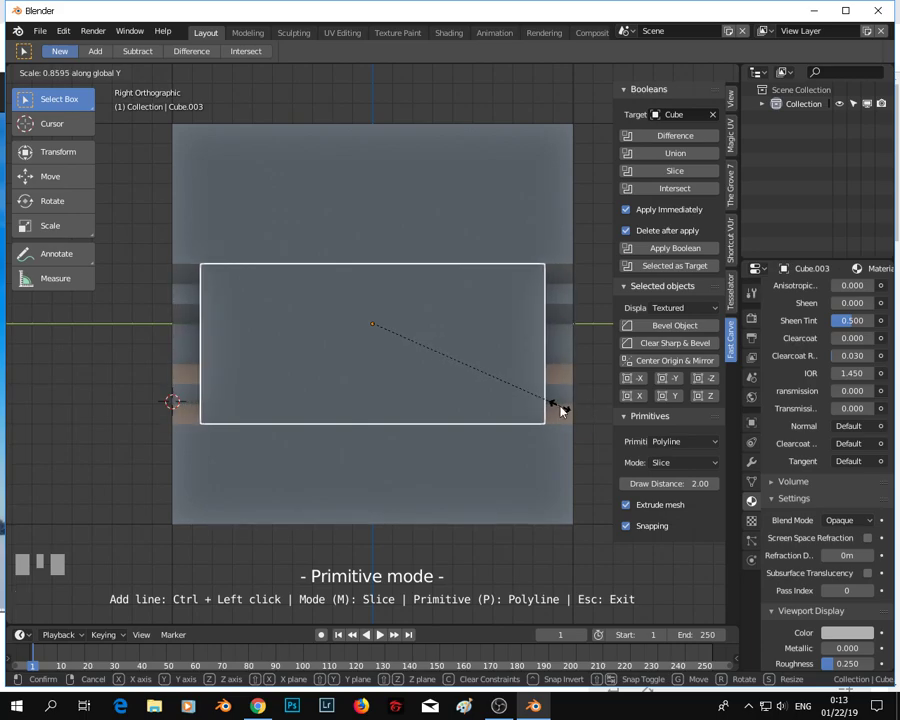
{"action": "left_click", "coordinate": [562, 406]}
- Delete the sliced piece from the cube's +X side, leaving the stepped groove open
{"action": "middle_click_drag", "start_coordinate": [295, 449], "coordinate": [440, 392]}
{"action": "key", "text": "x"}
{"action": "left_click", "coordinate": [440, 392]}
{"action": "scroll", "coordinate": [176, 432], "scroll_direction": "down", "scroll_amount": 3}
{"action": "middle_click_drag", "start_coordinate": [176, 432], "coordinate": [267, 446]}
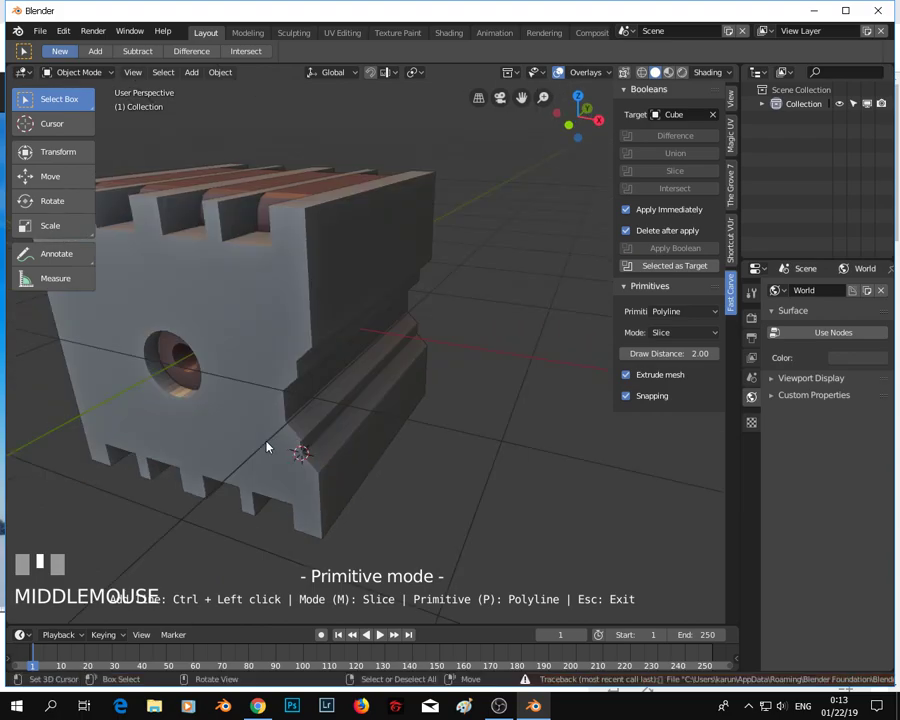
- Bevel the grooved cube again with a bevel width of 0.01 m
{"action": "right_click", "coordinate": [270, 449]}
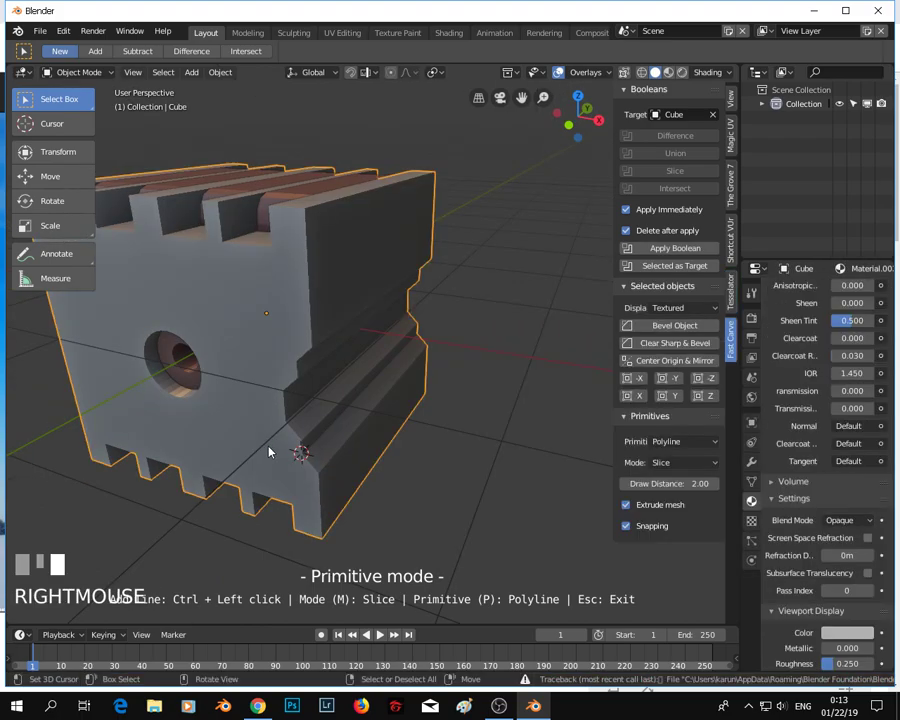
{"action": "left_click", "coordinate": [657, 325]}
{"action": "left_click", "coordinate": [627, 343]}
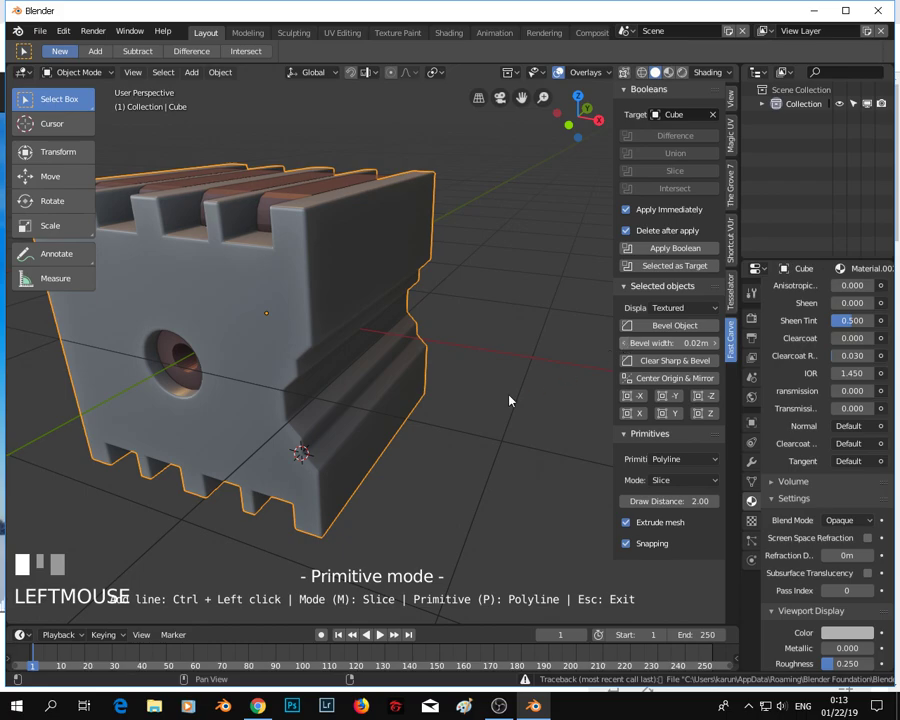
{"action": "scroll", "coordinate": [440, 412], "scroll_direction": "up", "scroll_amount": 5}
{"action": "mouse_move", "coordinate": [424, 414]}
{"action": "middle_mouse_down"}
{"action": "mouse_move", "coordinate": [337, 418]}
{"action": "mouse_move", "coordinate": [327, 388]}
{"action": "mouse_move", "coordinate": [449, 433]}
{"action": "mouse_move", "coordinate": [428, 426]}
{"action": "middle_mouse_up"}
{"action": "scroll", "coordinate": [428, 426], "scroll_direction": "down", "scroll_amount": 6}
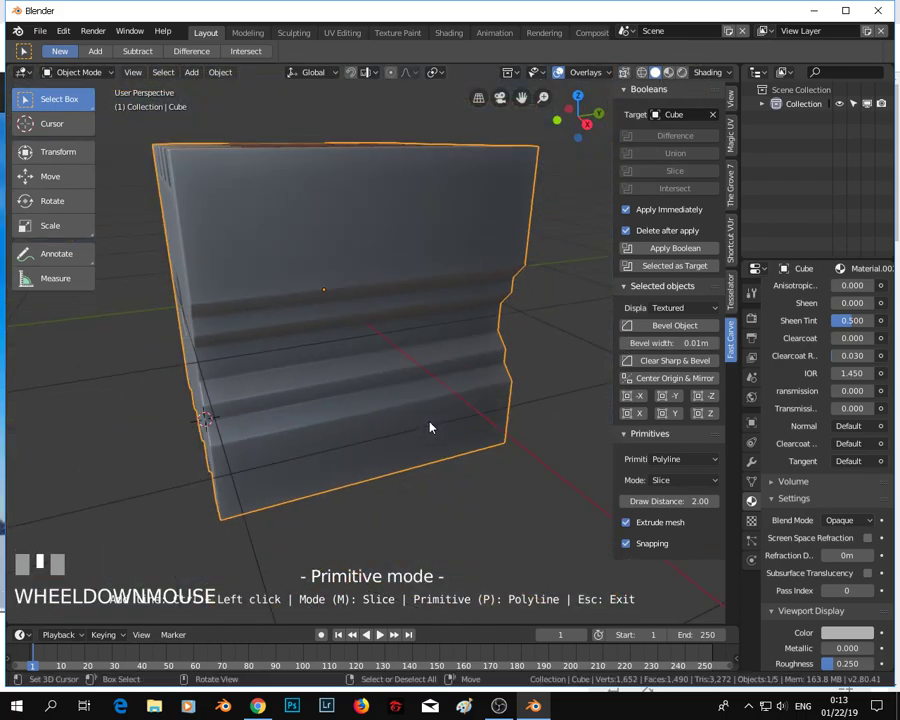
- Select the reddish strips in the cube's notches and bevel them with Bevel Object
{"action": "middle_click_drag", "start_coordinate": [273, 366], "coordinate": [320, 364]}
{"action": "scroll", "coordinate": [270, 237], "scroll_direction": "up", "scroll_amount": 3}
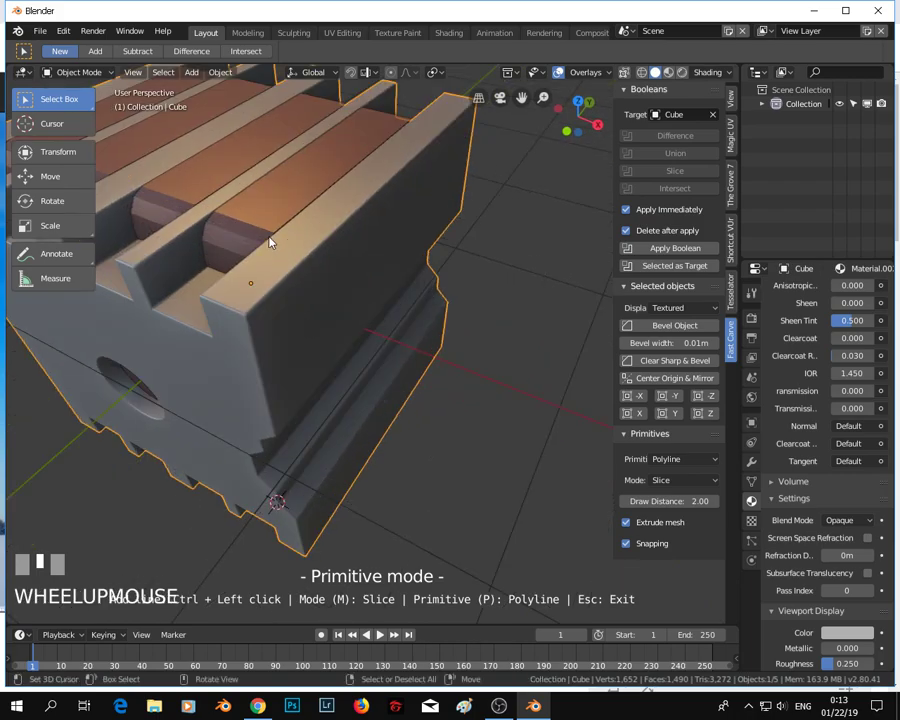
{"action": "right_click", "coordinate": [269, 236]}
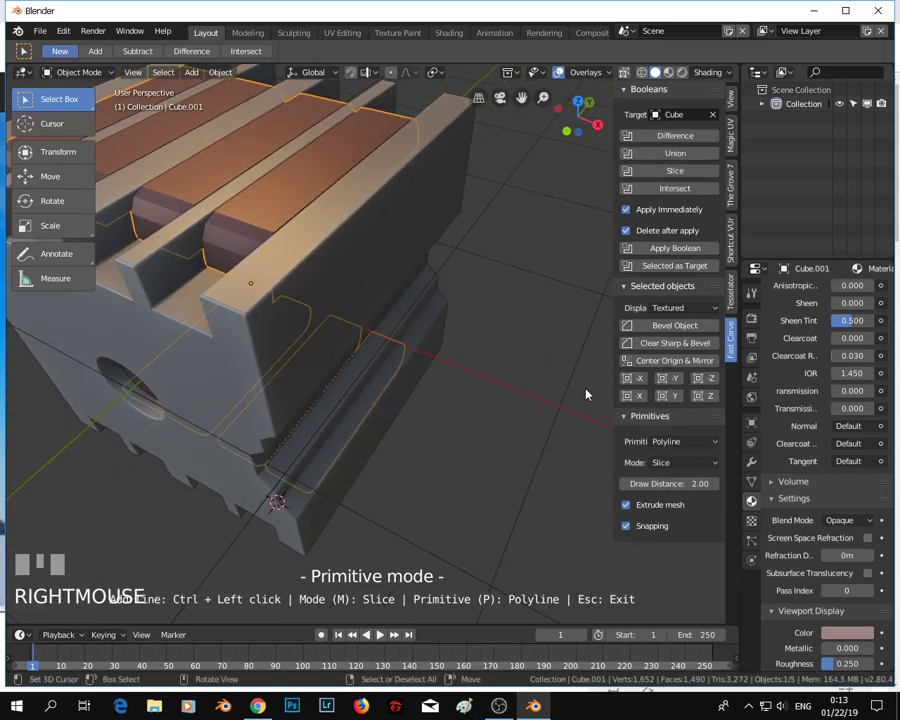
{"action": "left_click", "coordinate": [673, 326]}
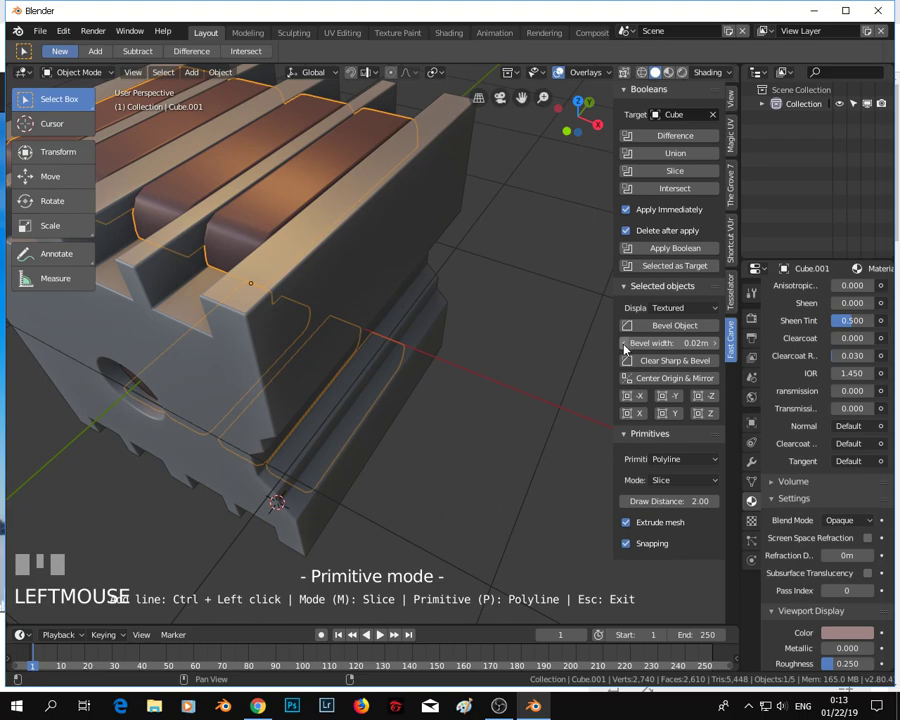
- Select the reddish cylinder in the cube's central hole and bevel it with a width of 0.01 m
{"action": "middle_click_drag", "start_coordinate": [146, 391], "coordinate": [256, 355]}
{"action": "right_click", "coordinate": [278, 394]}
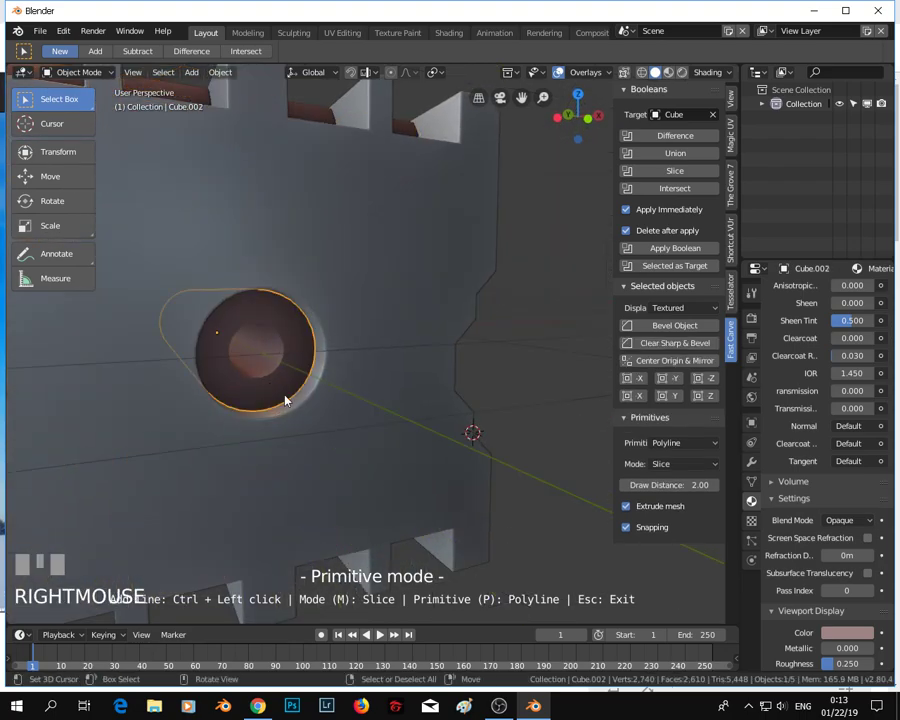
{"action": "left_click", "coordinate": [665, 325]}
{"action": "left_click", "coordinate": [628, 342]}
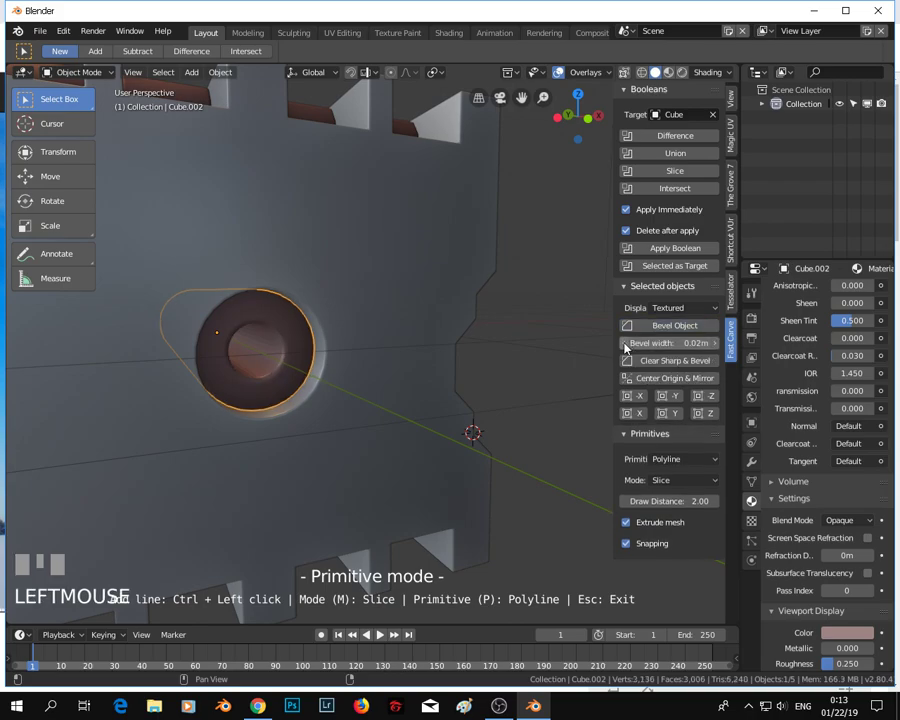
{"action": "scroll", "coordinate": [228, 398], "scroll_direction": "up", "scroll_amount": 3}
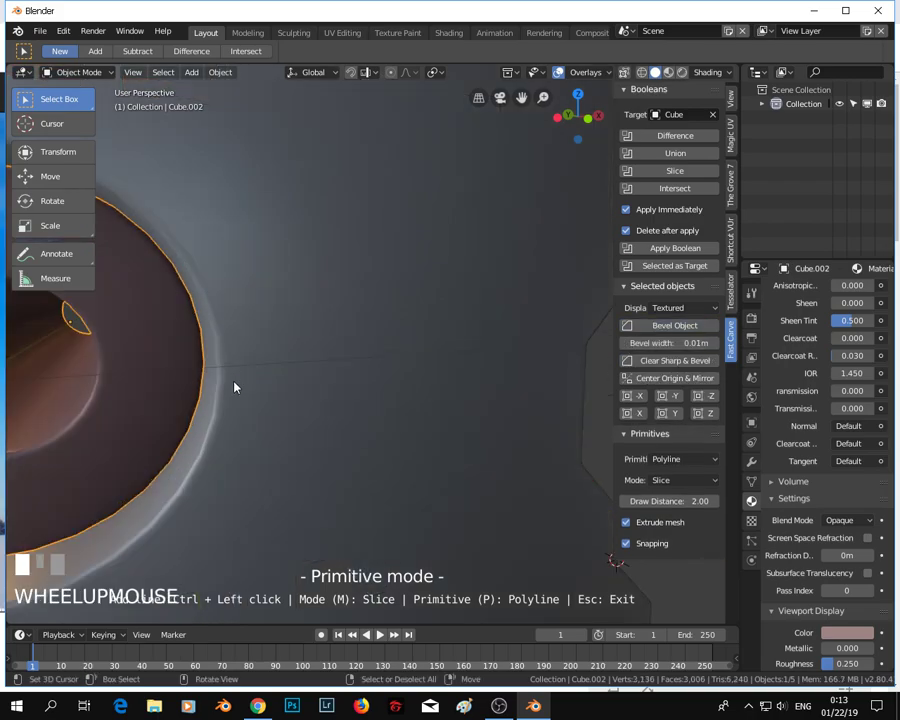
{"action": "scroll", "coordinate": [234, 387], "scroll_direction": "down", "scroll_amount": 2}
{"action": "middle_click_drag", "start_coordinate": [235, 386], "coordinate": [250, 402]}
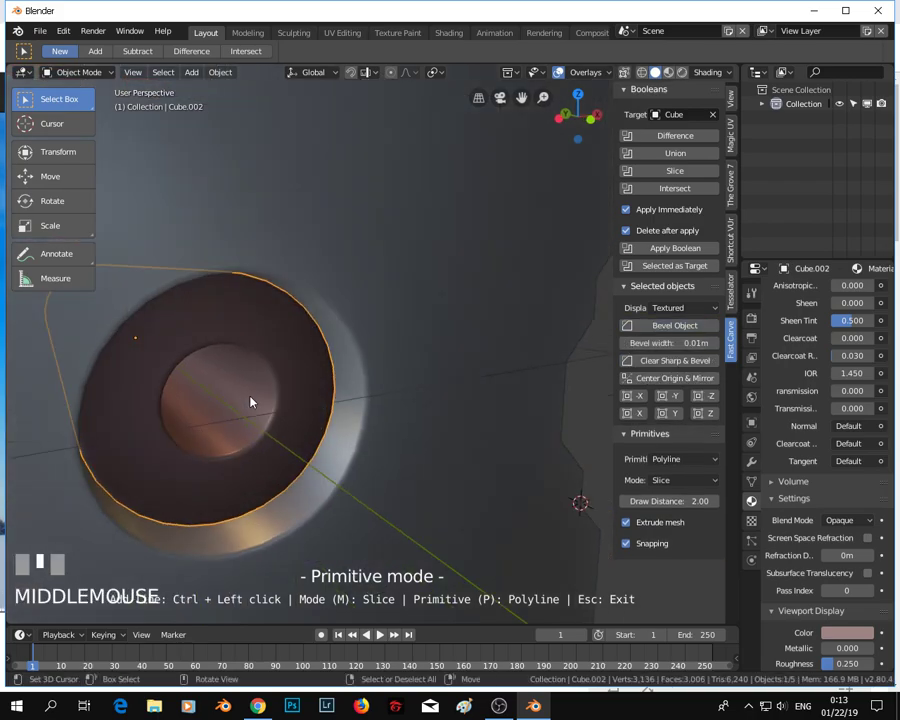
- Mirror the cube across X with Center Origin & Mirror to repeat the stepped groove on the opposite side
{"action": "scroll", "coordinate": [250, 402], "scroll_direction": "down", "scroll_amount": 5}
{"action": "right_click", "coordinate": [420, 317]}
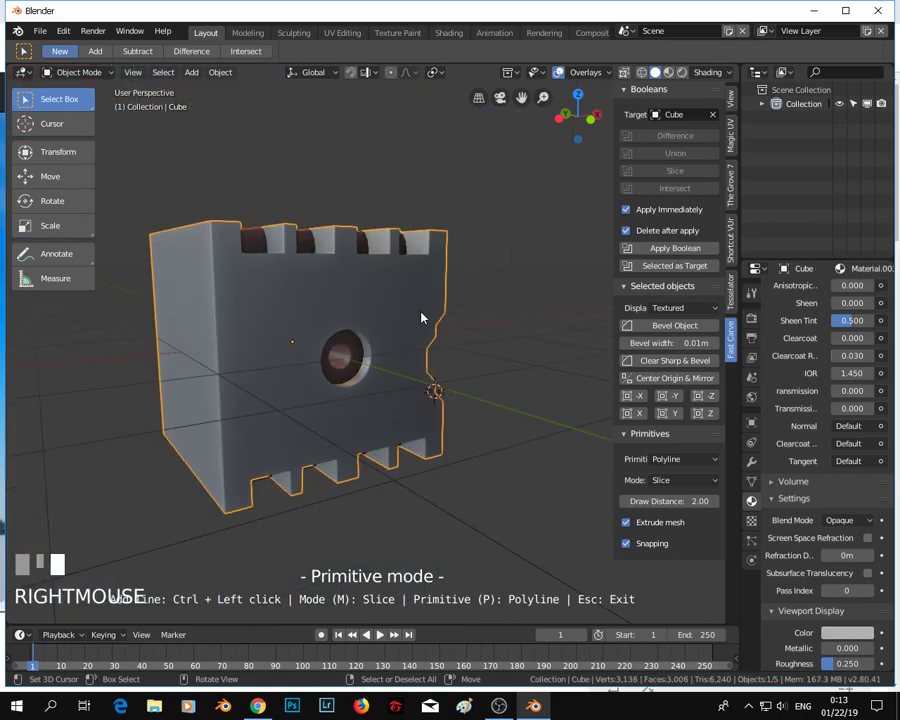
{"action": "middle_click_drag", "start_coordinate": [462, 504], "coordinate": [437, 511]}
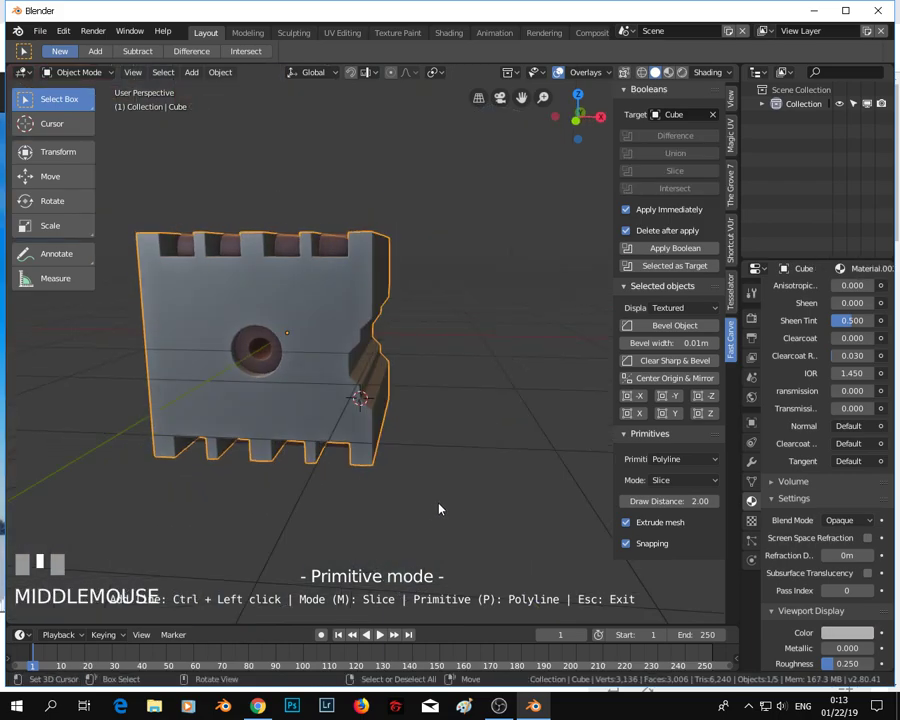
{"action": "left_click", "coordinate": [396, 464]}
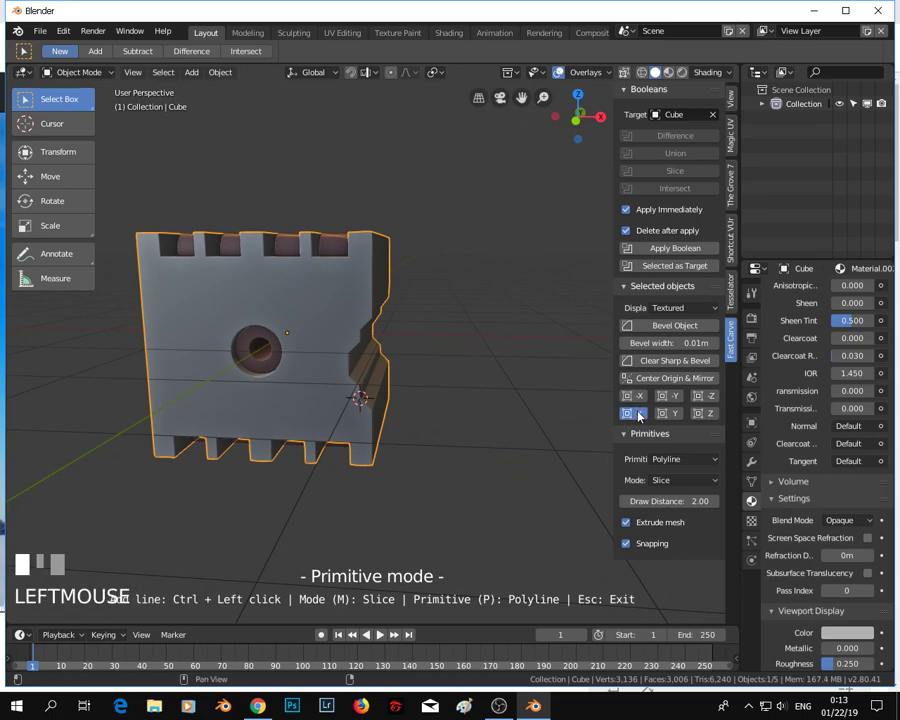
{"action": "middle_click_drag", "start_coordinate": [396, 464], "coordinate": [352, 432]}
{"action": "scroll", "coordinate": [360, 497], "scroll_direction": "down", "scroll_amount": 5}
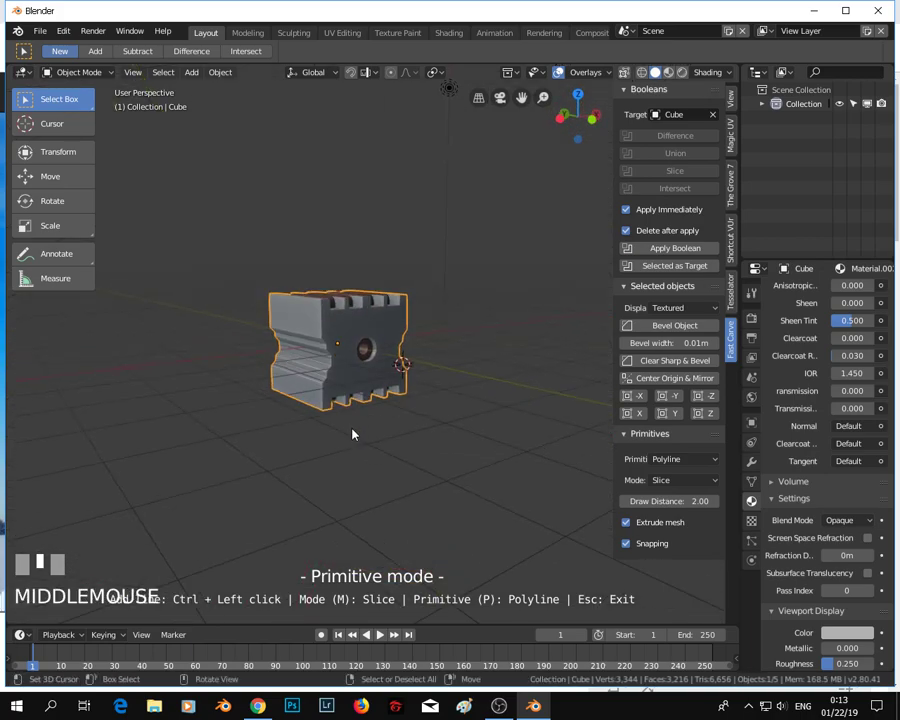
{"action": "scroll", "coordinate": [352, 432], "scroll_direction": "down", "scroll_amount": 2}
{"action": "scroll", "coordinate": [352, 434], "scroll_direction": "up", "scroll_amount": 4}
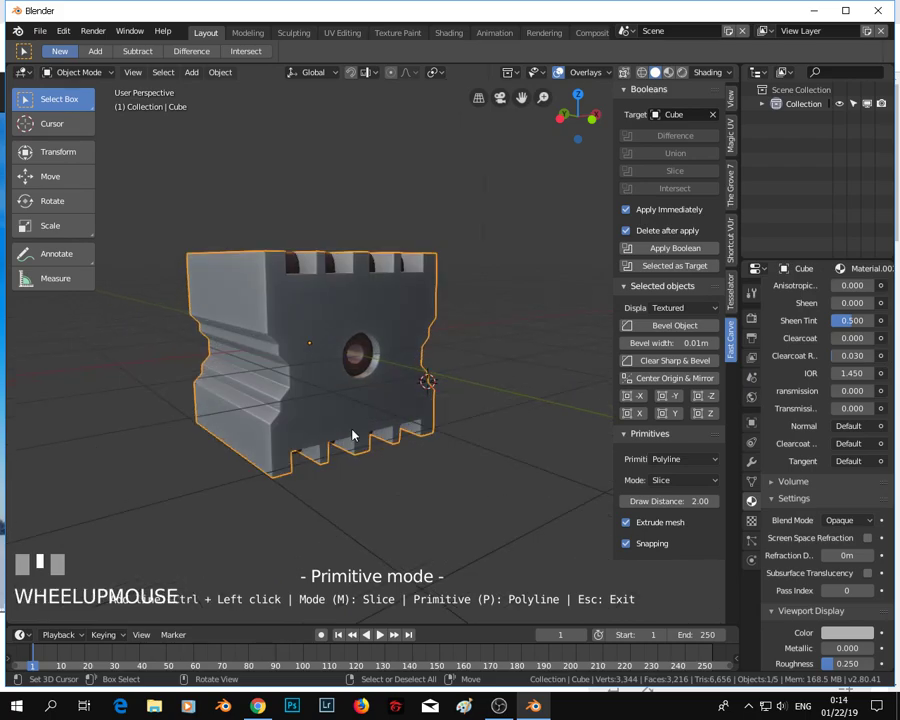
{"action": "scroll", "coordinate": [352, 436], "scroll_direction": "down", "scroll_amount": 2}
{"action": "scroll", "coordinate": [363, 436], "scroll_direction": "down", "scroll_amount": 6}
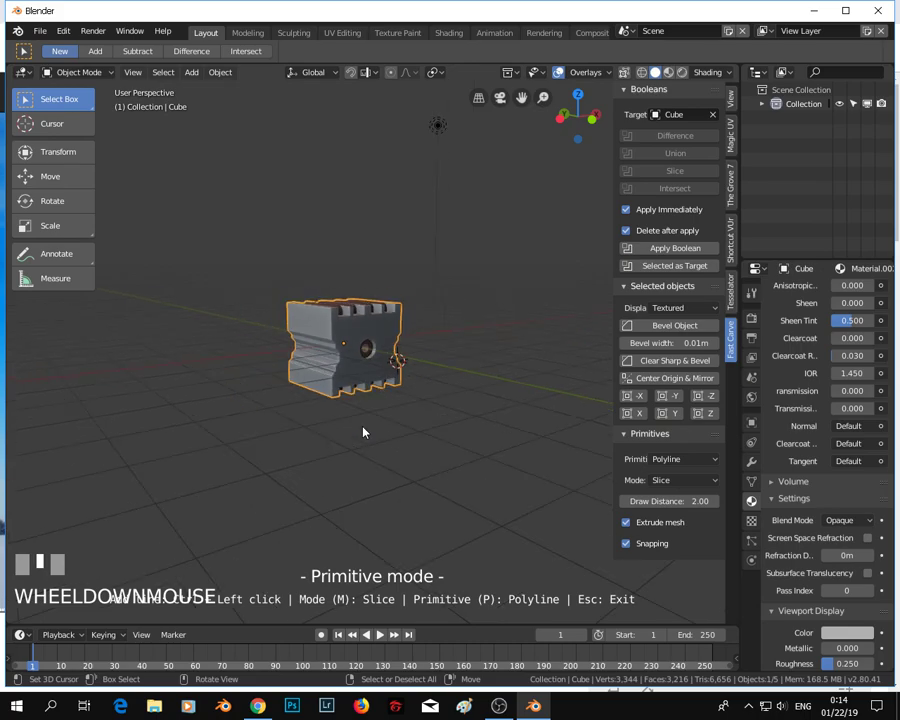
{"action": "scroll", "coordinate": [415, 350], "scroll_direction": "up", "scroll_amount": 4}
{"action": "scroll", "coordinate": [420, 333], "scroll_direction": "up", "scroll_amount": 4}
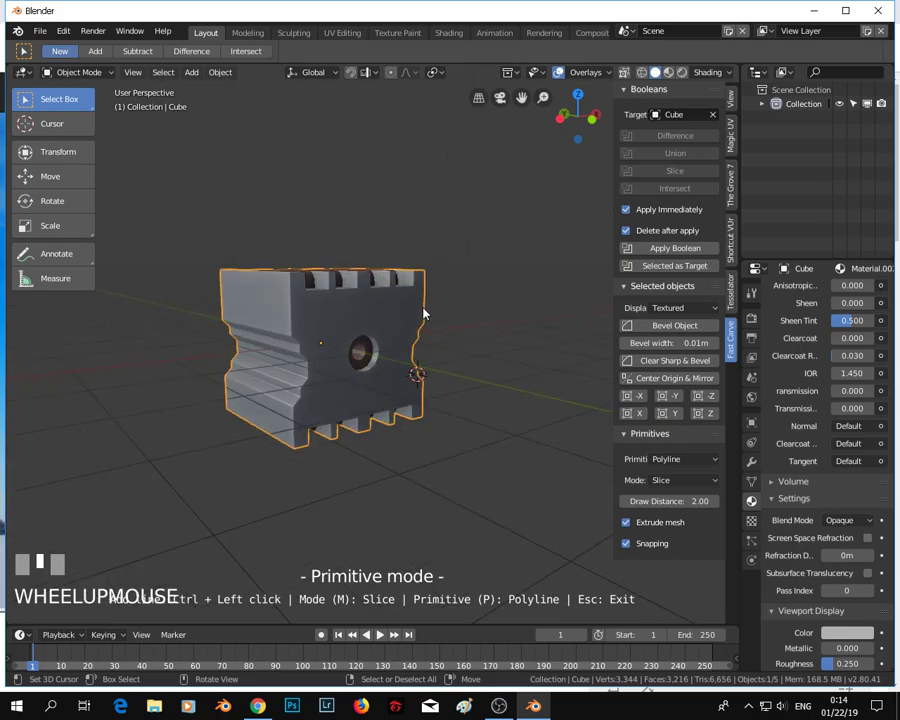
{"action": "middle_click_drag", "start_coordinate": [454, 315], "coordinate": [207, 452]}
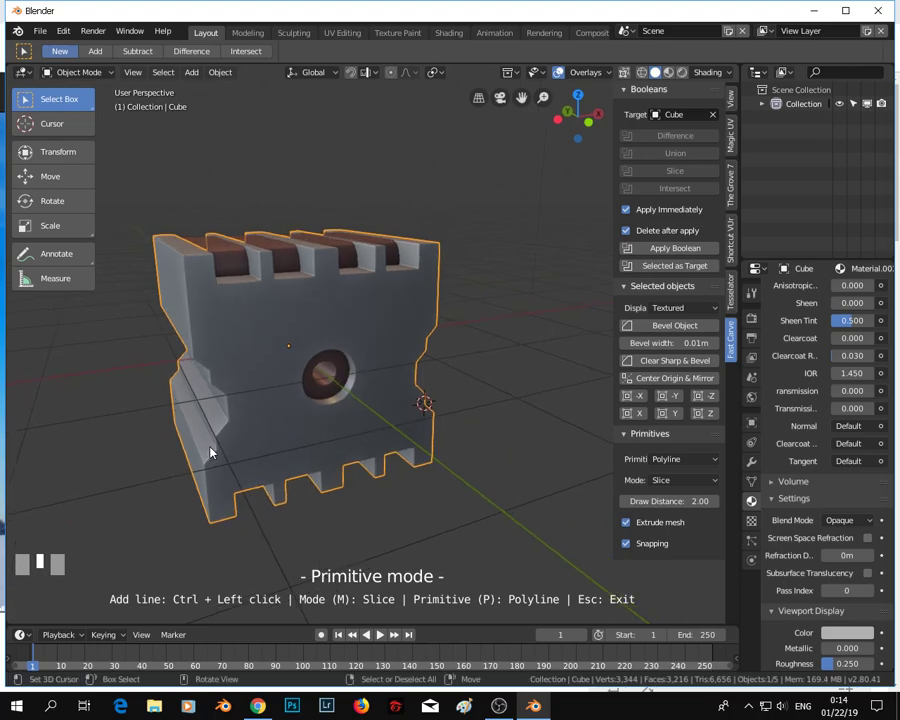
- Deselect everything in front view and set the Fast Carve primitive to Circle with its mode set to Create
{"action": "key", "text": "KP_1"}
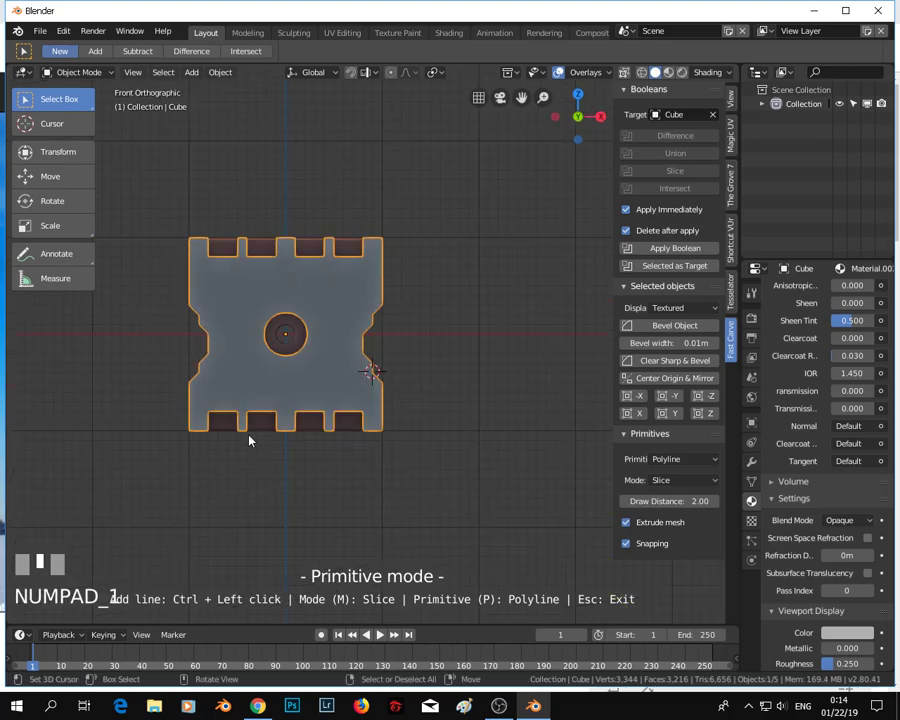
{"action": "key", "text": "a"}
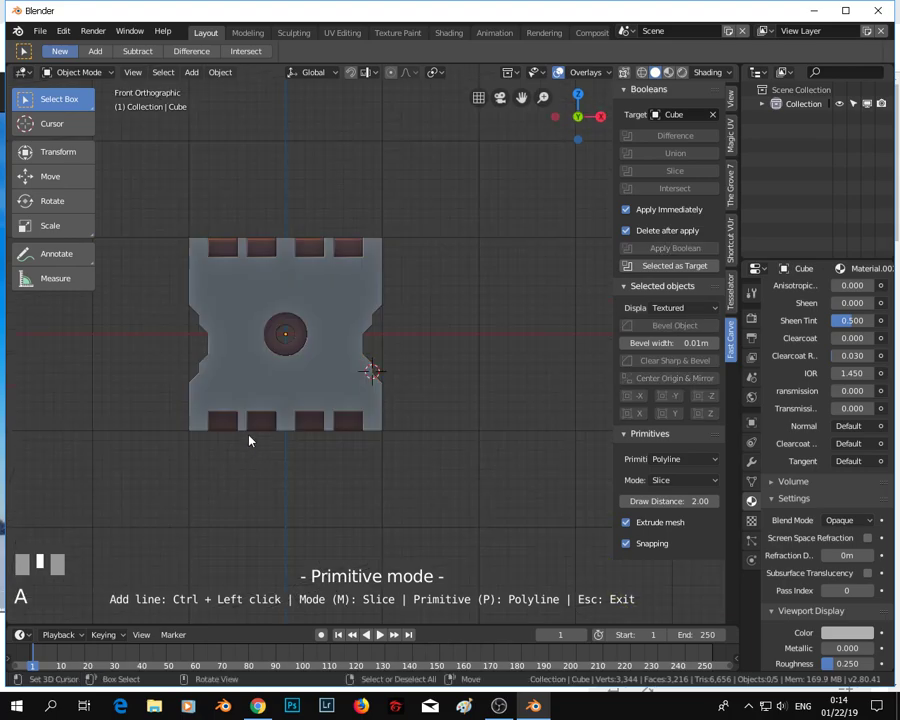
{"action": "left_click", "coordinate": [680, 459]}
{"action": "left_click", "coordinate": [672, 428]}
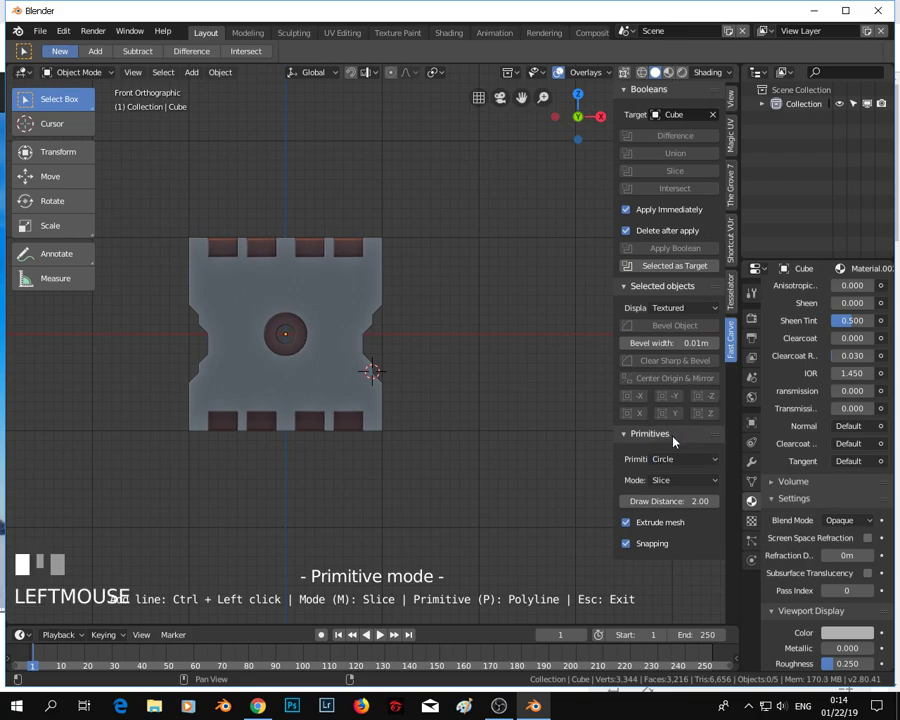
{"action": "left_click", "coordinate": [674, 481]}
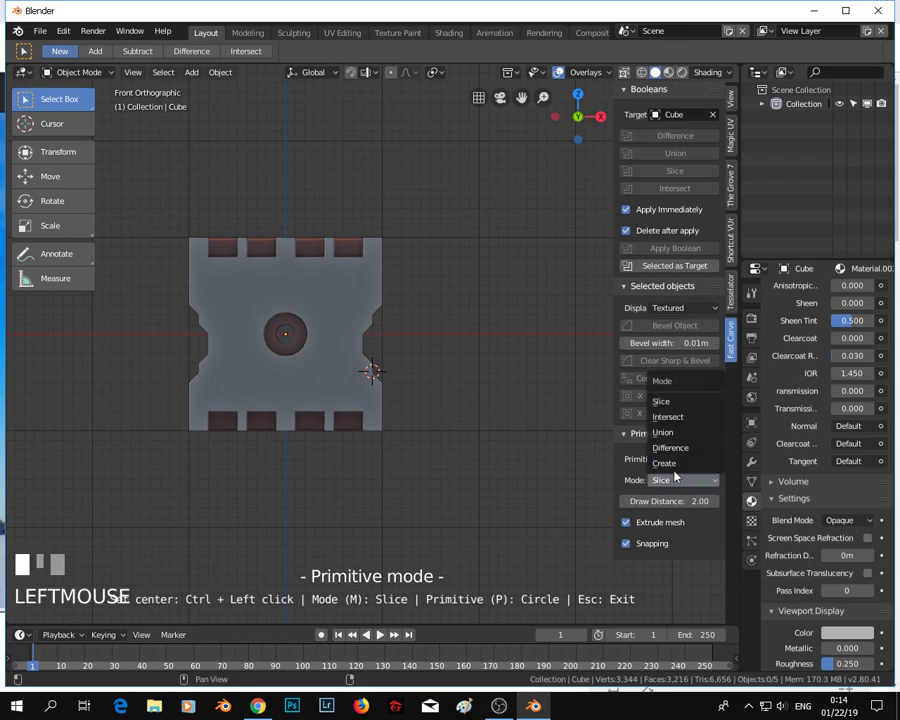
{"action": "left_click", "coordinate": [674, 466]}
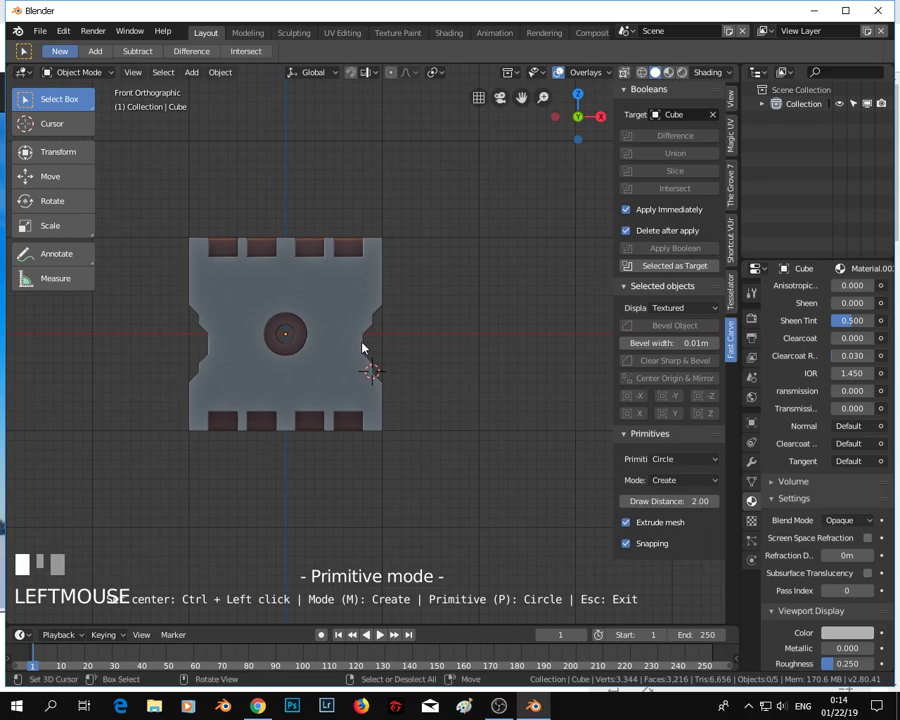
- Draw a small circle above and to the right of the cube's central hole in front view to create a cylinder through the cube
{"action": "left_click", "coordinate": [355, 296], "text": "ctrl"}
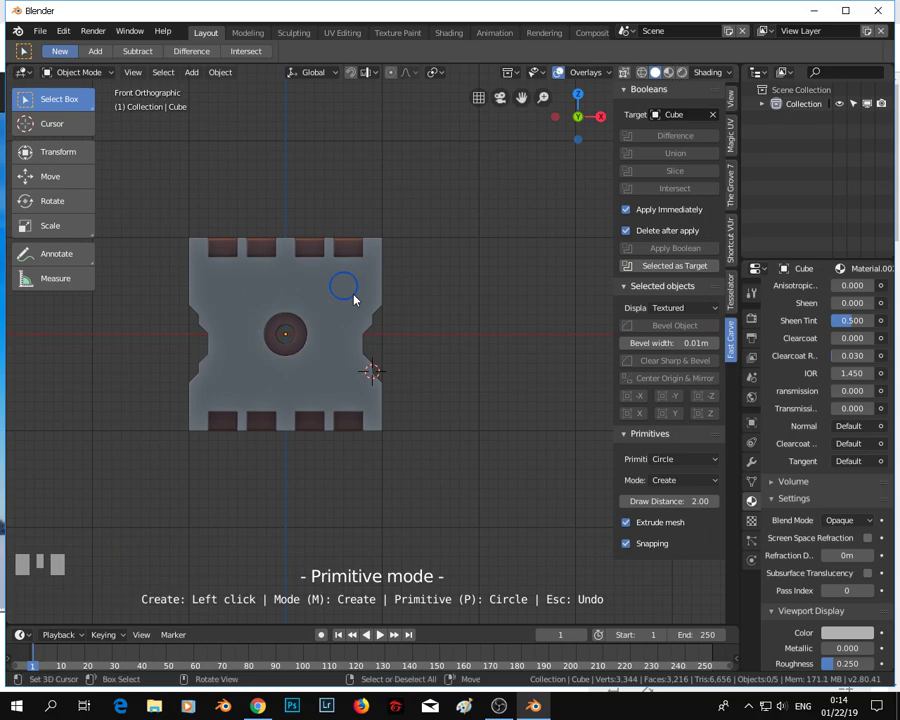
{"action": "left_click", "coordinate": [355, 298]}
{"action": "left_click", "coordinate": [355, 298], "text": "ctrl"}
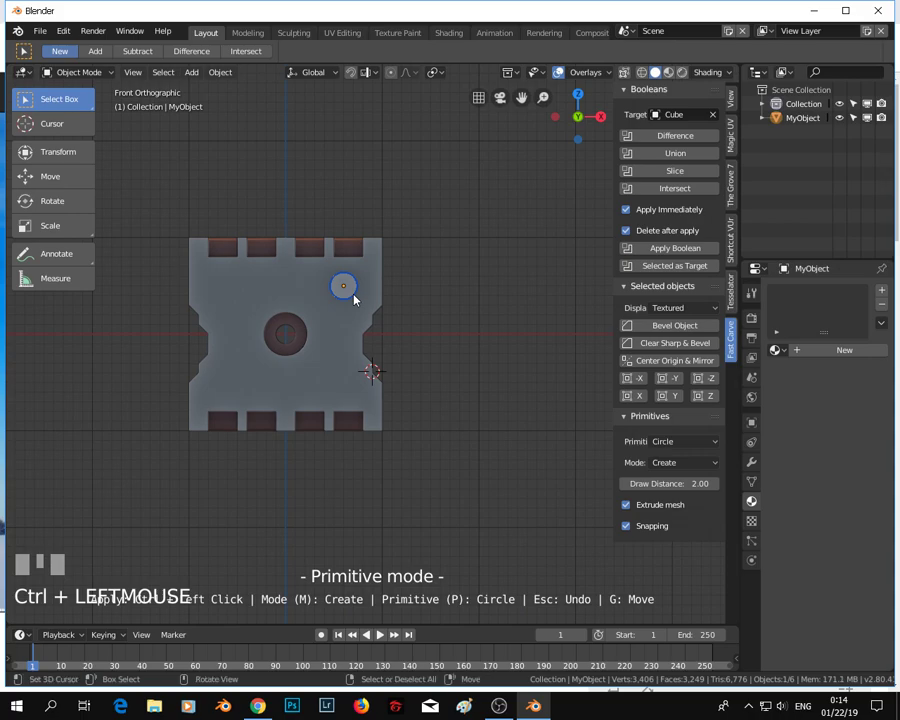
{"action": "middle_click_drag", "start_coordinate": [400, 342], "coordinate": [356, 372]}
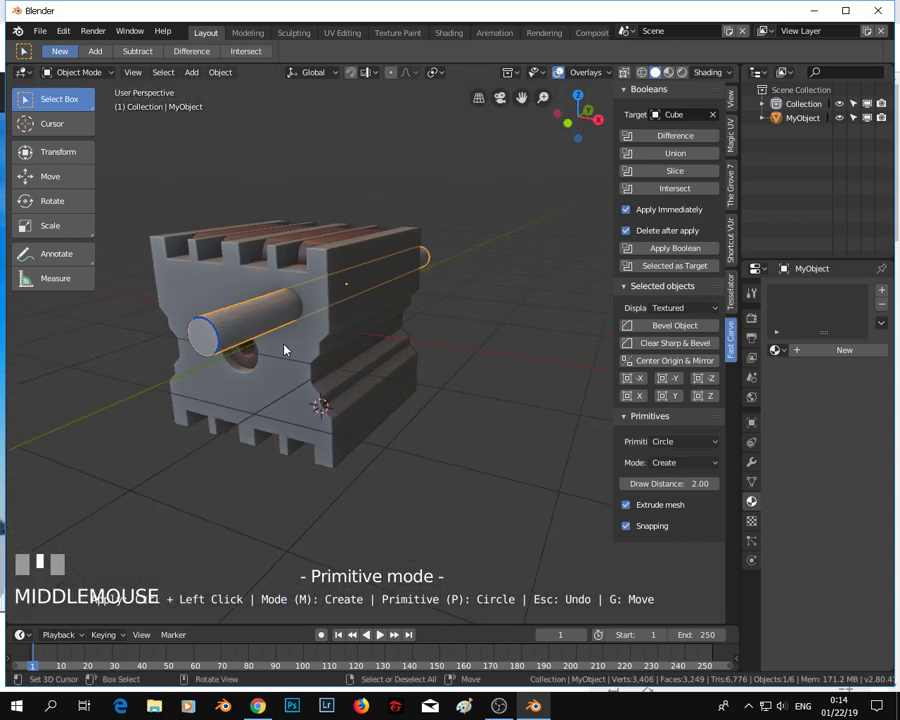
{"action": "key", "text": "Escape"}
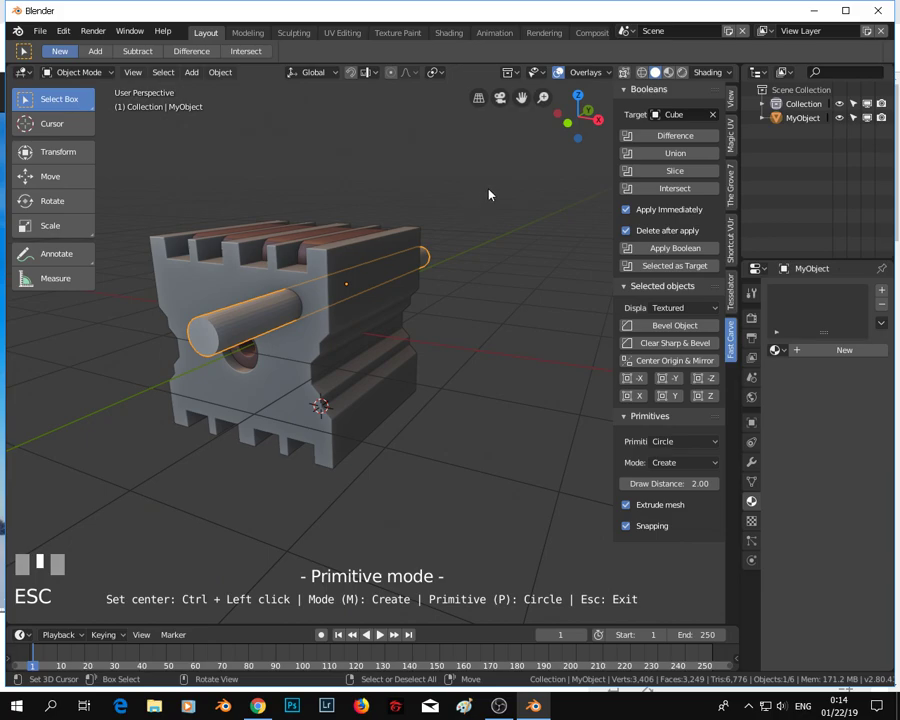
- Shorten the new cylinder along the Y axis and move it along Y until it sticks out of the cube's front face
{"action": "key", "text": "s"}
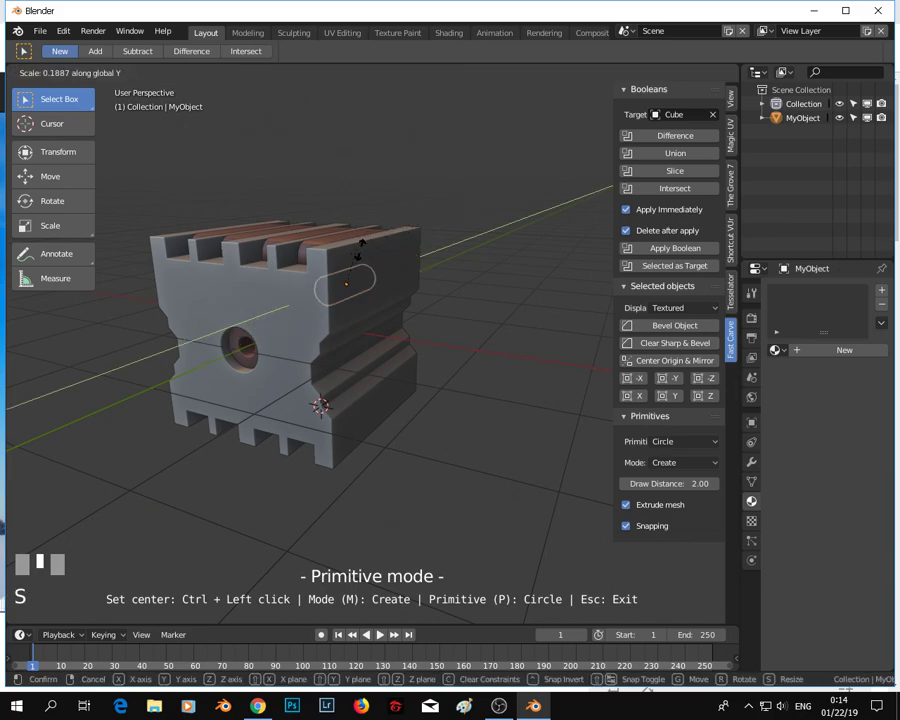
{"action": "left_click", "coordinate": [370, 262]}
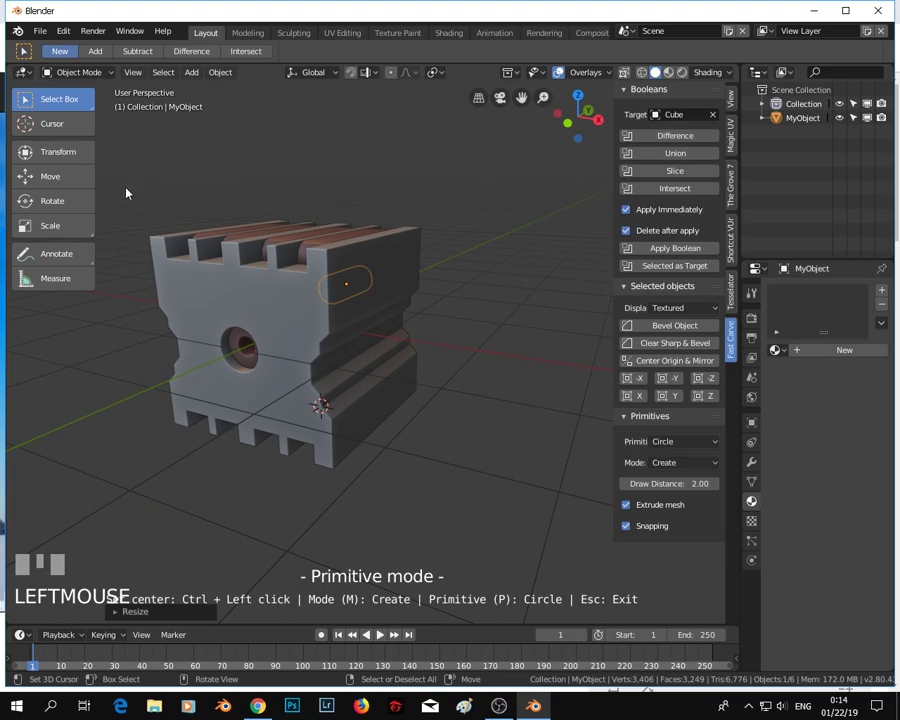
{"action": "left_click", "coordinate": [55, 177]}
{"action": "middle_click_drag", "start_coordinate": [380, 272], "coordinate": [387, 300]}
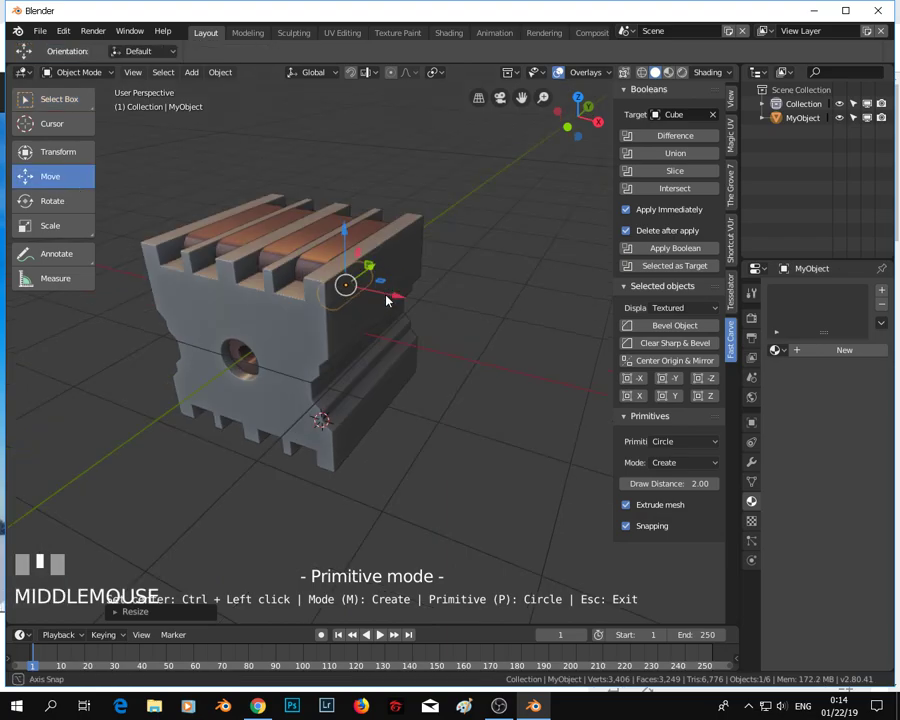
{"action": "middle_click_drag", "start_coordinate": [472, 291], "coordinate": [395, 290]}
{"action": "left_click_drag", "start_coordinate": [395, 290], "coordinate": [320, 311]}
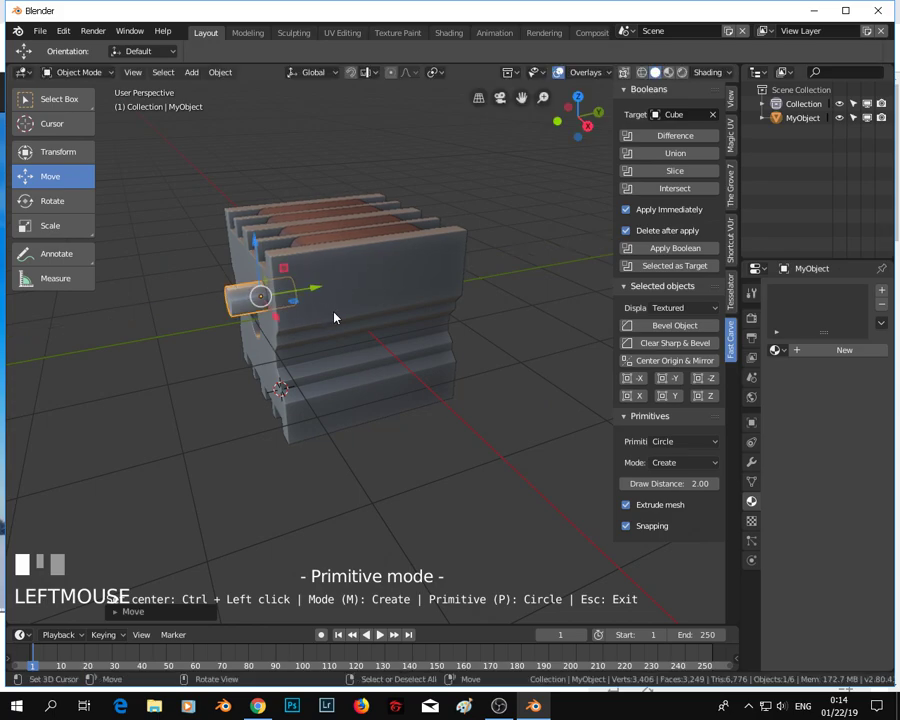
- Scale the protruding cylinder down further along Y and shift it along Y so half of it sits inside the front face
{"action": "key", "text": "KP_Decimal"}
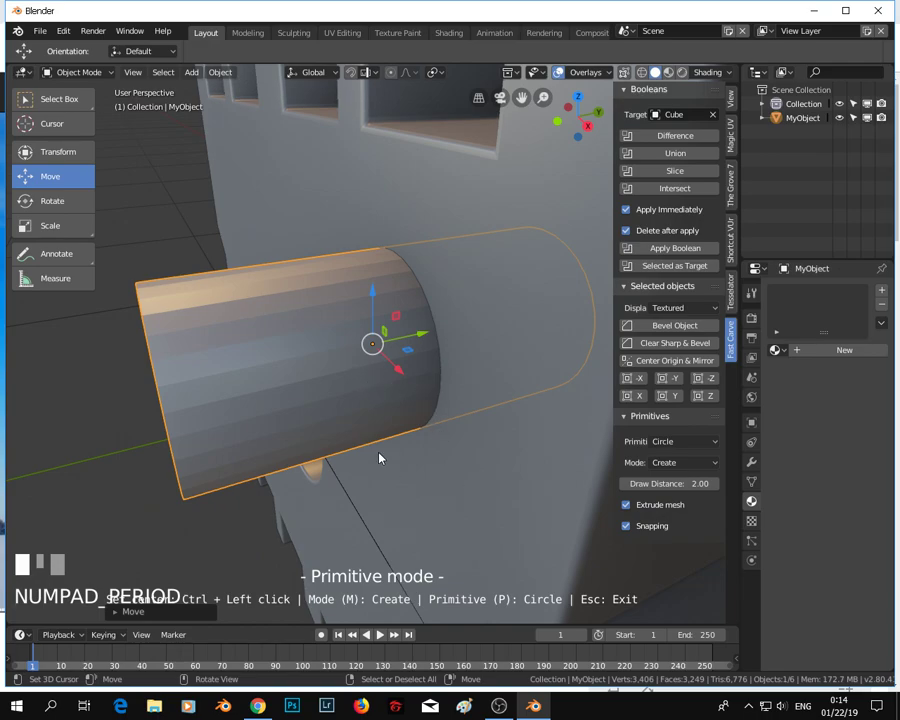
{"action": "key", "text": "s"}
{"action": "key", "text": "y"}
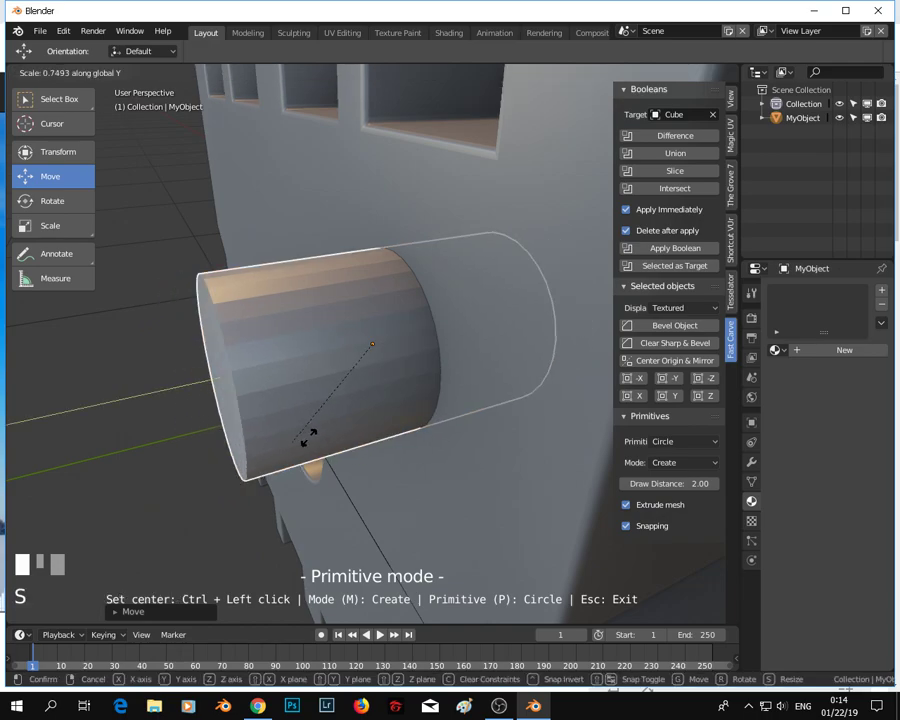
{"action": "left_click", "coordinate": [362, 413]}
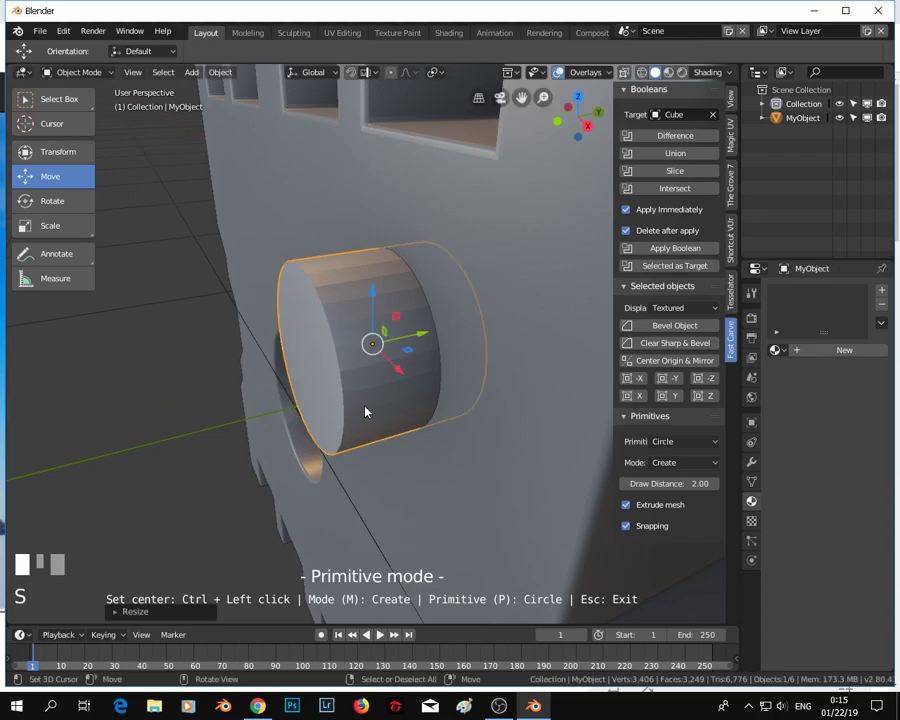
{"action": "key", "text": "KP_3"}
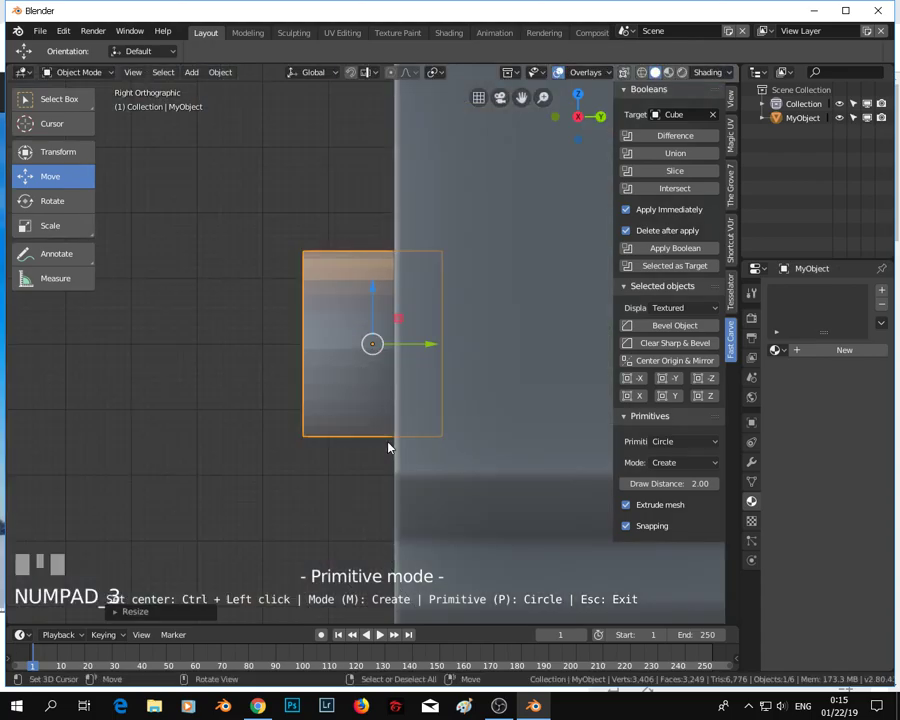
{"action": "left_click_drag", "start_coordinate": [430, 352], "coordinate": [458, 356]}
- Enter Edit Mode on the cylinder and add a centered loop cut around its length, level with the cube's front face
{"action": "middle_click_drag", "start_coordinate": [452, 376], "coordinate": [478, 430]}
{"action": "key", "text": "Tab"}
{"action": "scroll", "coordinate": [478, 430], "scroll_direction": "up", "scroll_amount": 2}
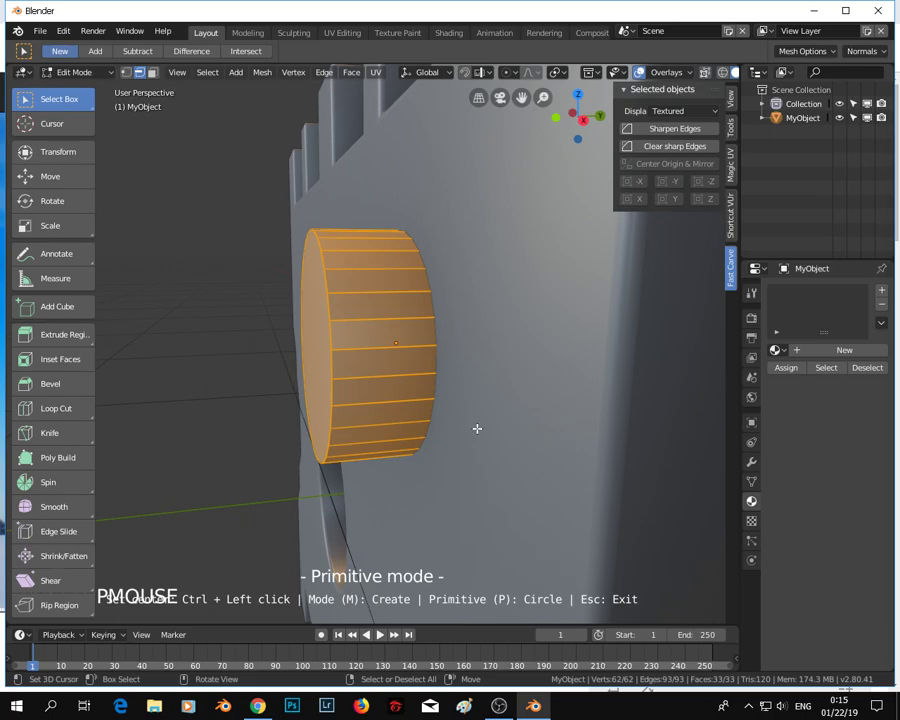
{"action": "key", "text": "ctrl+r"}
{"action": "left_click", "coordinate": [430, 342]}
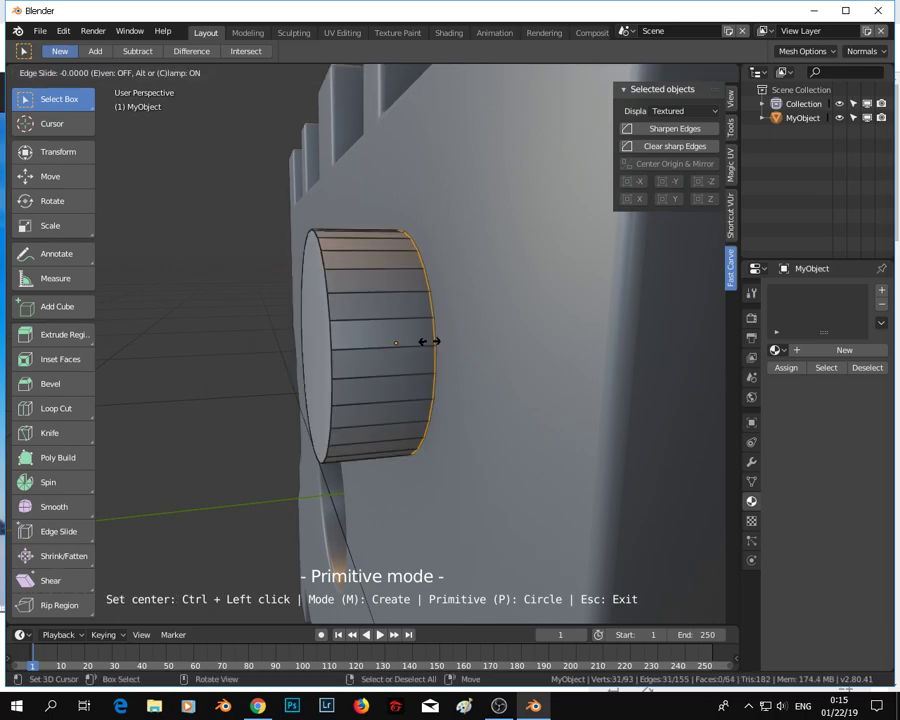
{"action": "left_click", "coordinate": [428, 341]}
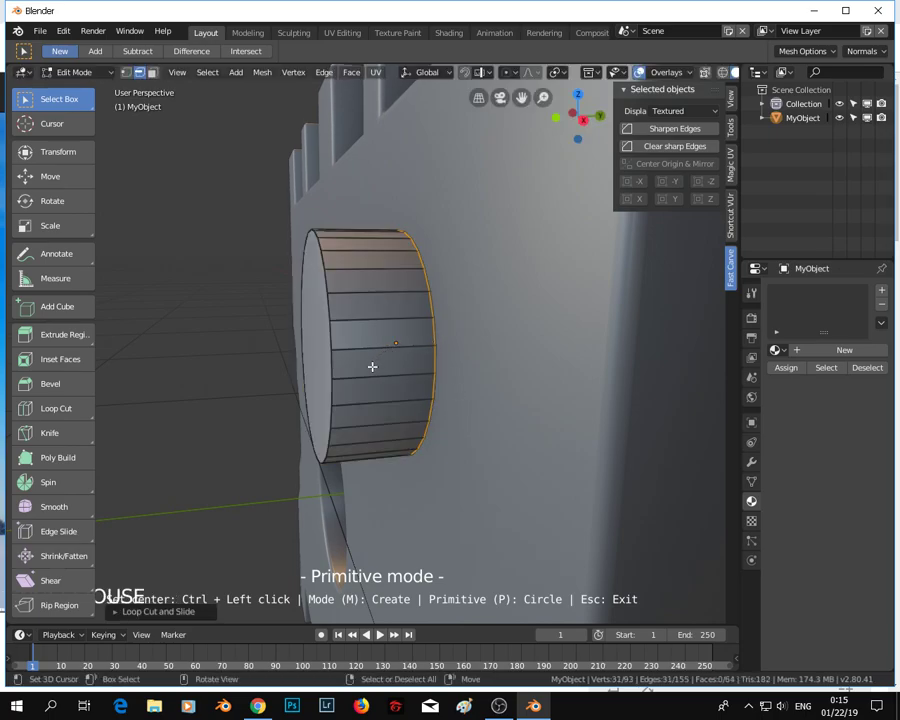
- Switch to wireframe in side view and add a centered loop cut through the cylinder's embedded half
{"action": "key", "text": "KP_3"}
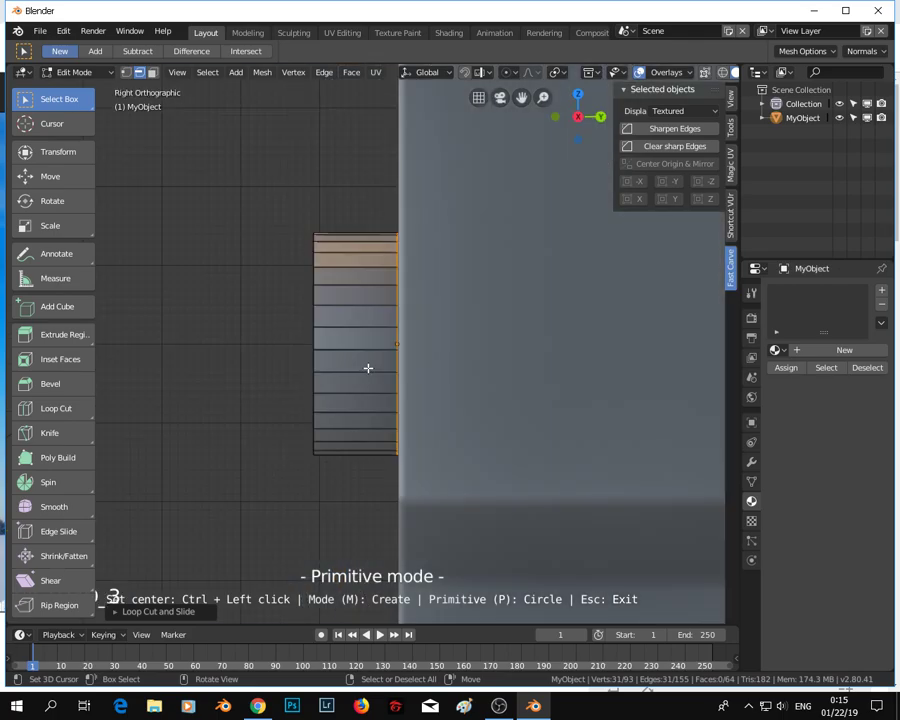
{"action": "key", "text": "z"}
{"action": "left_click", "coordinate": [252, 366]}
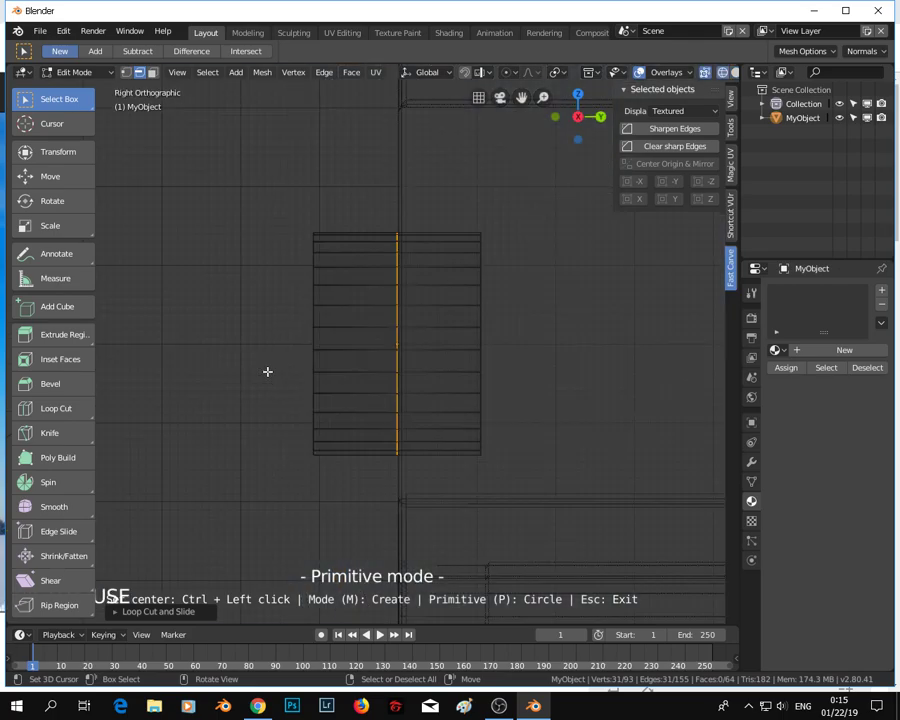
{"action": "left_click_drag", "start_coordinate": [272, 204], "coordinate": [420, 488]}
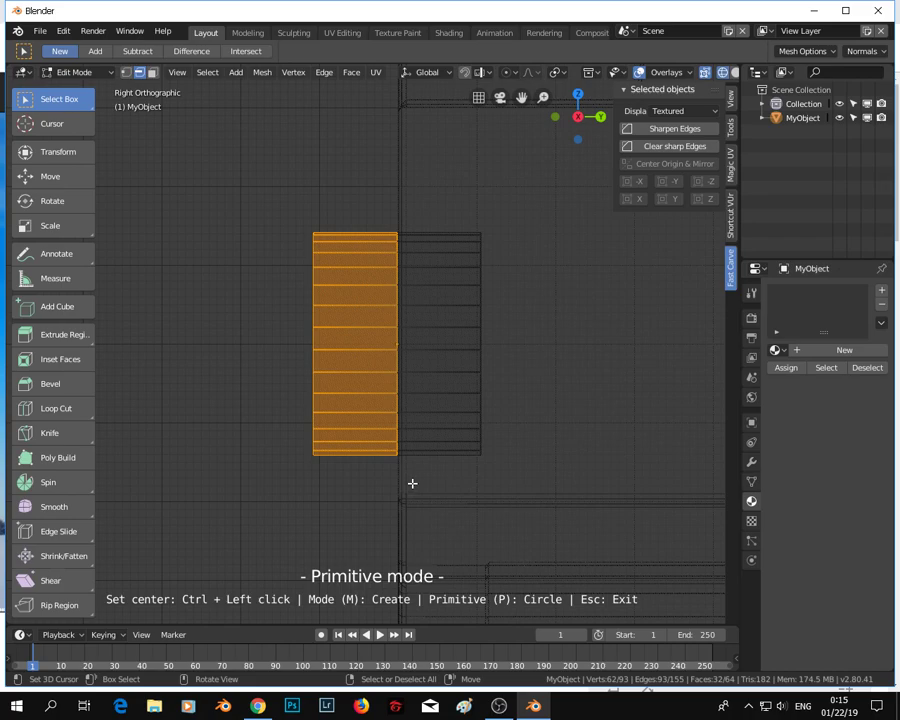
{"action": "key", "text": "ctrl+r"}
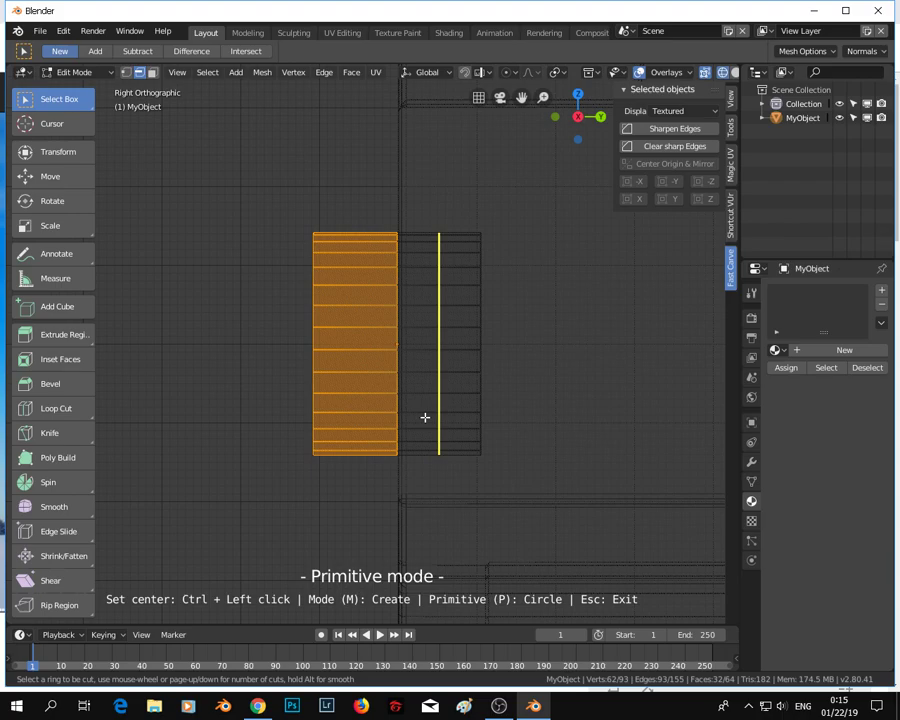
{"action": "left_click", "coordinate": [425, 417]}
{"action": "left_click", "coordinate": [425, 417]}
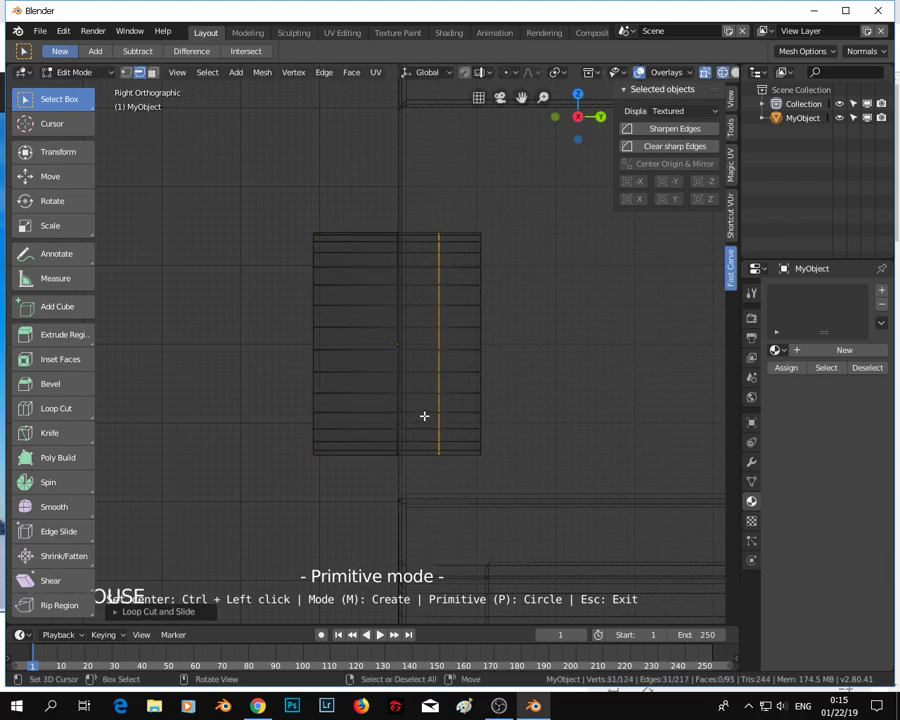
- Select only the cylinder's protruding half and, in solid shading, scale it up to about 1.08 times
{"action": "left_click_drag", "start_coordinate": [283, 185], "coordinate": [419, 520]}
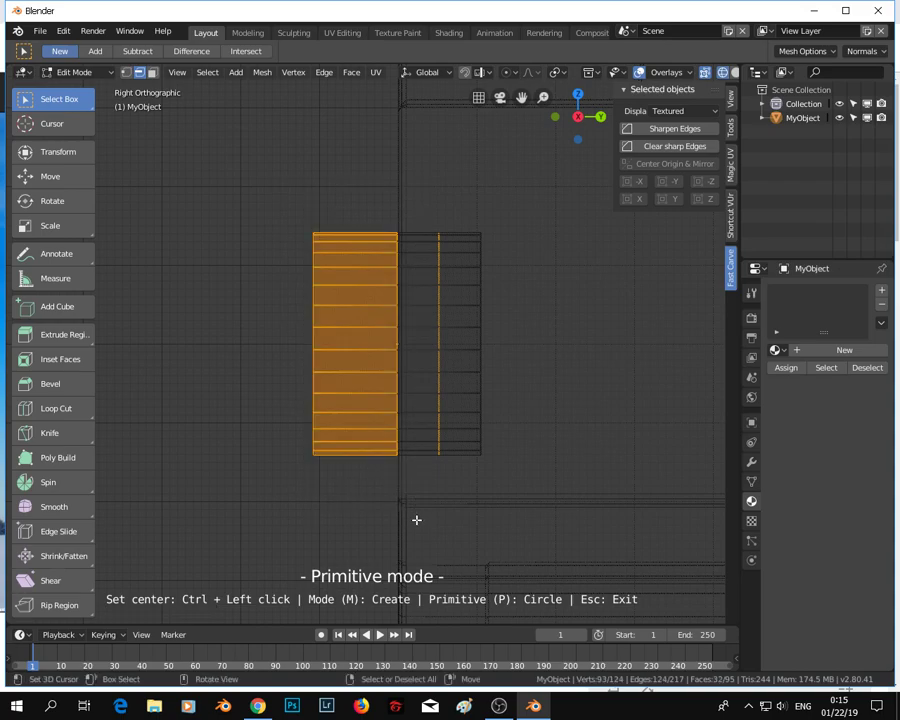
{"action": "key", "text": "alt+a"}
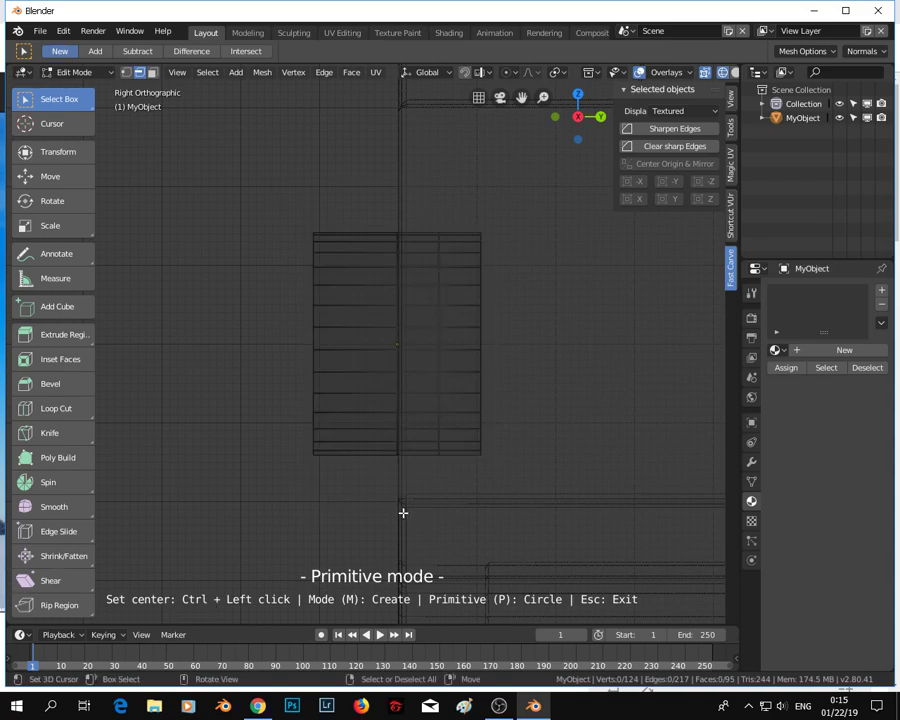
{"action": "left_click_drag", "start_coordinate": [277, 193], "coordinate": [430, 470]}
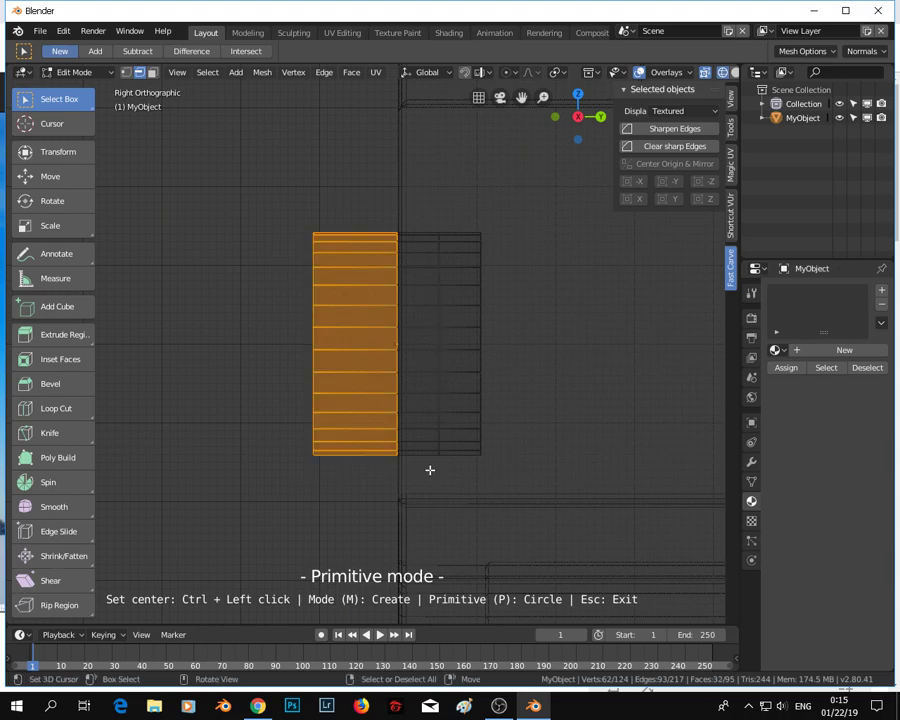
{"action": "mouse_move", "coordinate": [406, 465]}
{"action": "middle_mouse_down"}
{"action": "mouse_move", "coordinate": [432, 478]}
{"action": "mouse_move", "coordinate": [488, 482]}
{"action": "mouse_move", "coordinate": [474, 476]}
{"action": "middle_mouse_up"}
{"action": "key", "text": "z"}
{"action": "left_click", "coordinate": [552, 477]}
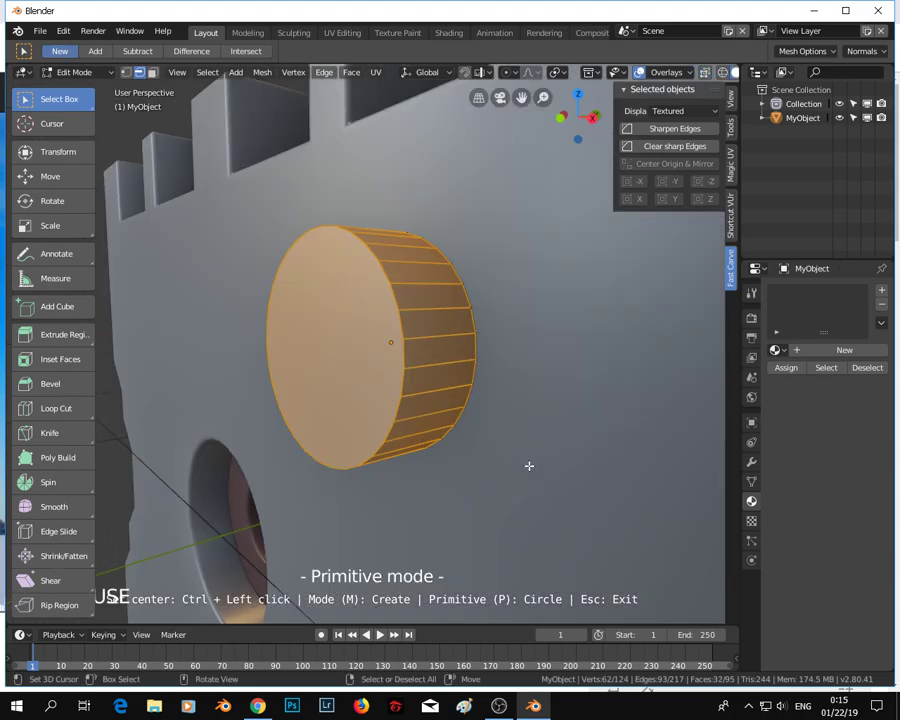
{"action": "key", "text": "s"}
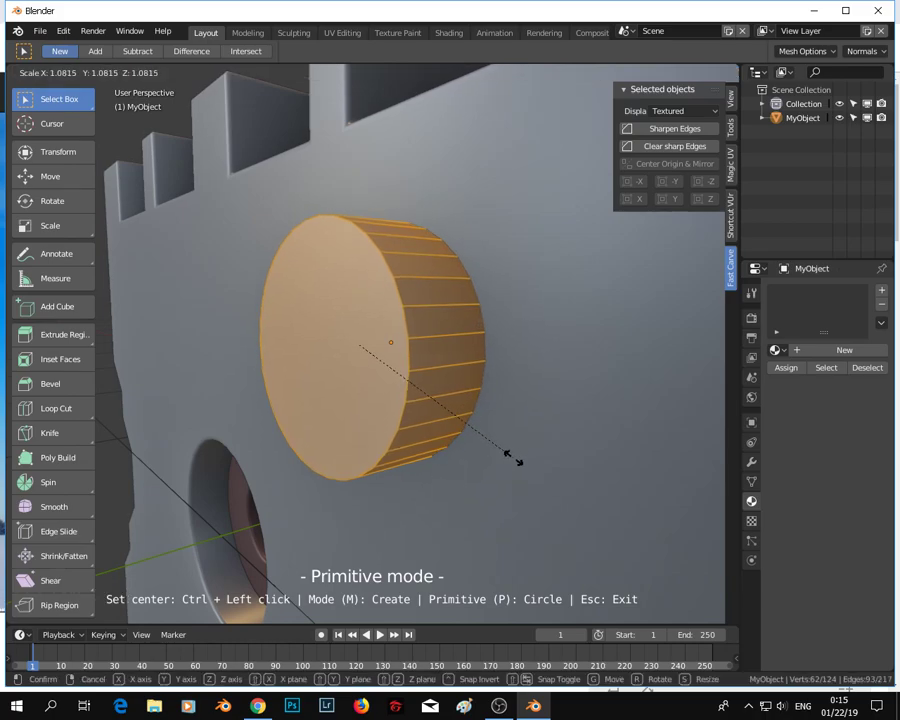
{"action": "left_click", "coordinate": [519, 462]}
{"action": "middle_click_drag", "start_coordinate": [518, 466], "coordinate": [648, 405]}
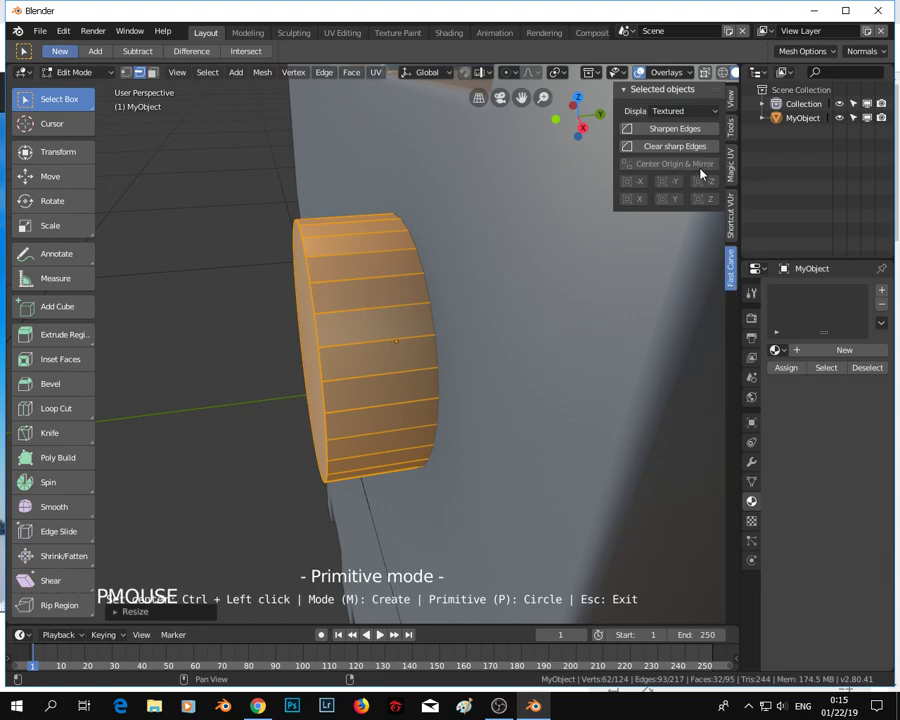
- Return to Object Mode, disable Apply Immediately and Delete after apply, and cut the cylinder from the cube with a Difference boolean
{"action": "key", "text": "Tab"}
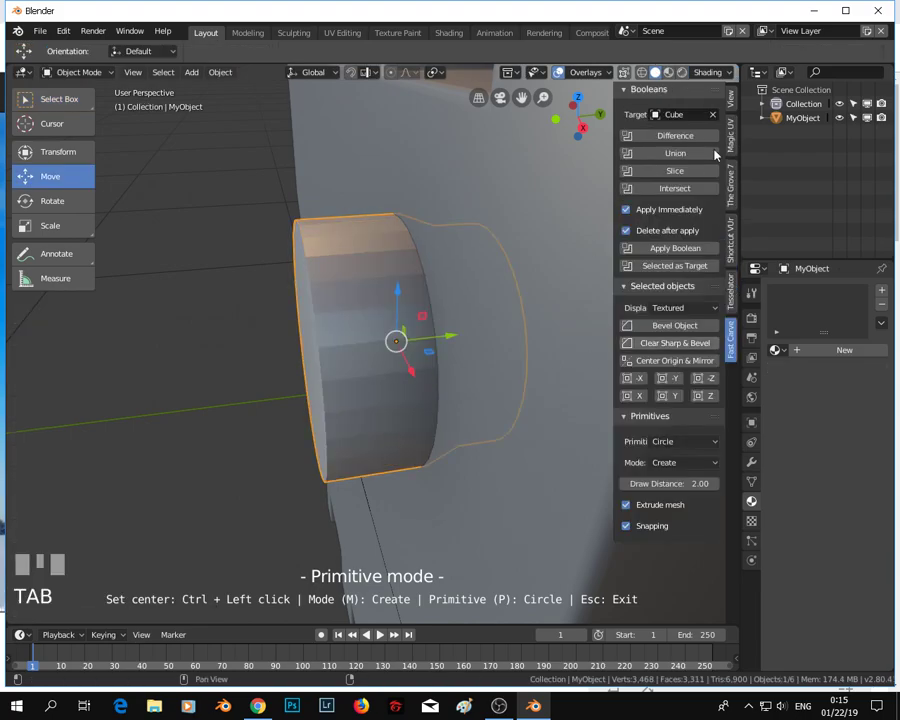
{"action": "left_click", "coordinate": [626, 210]}
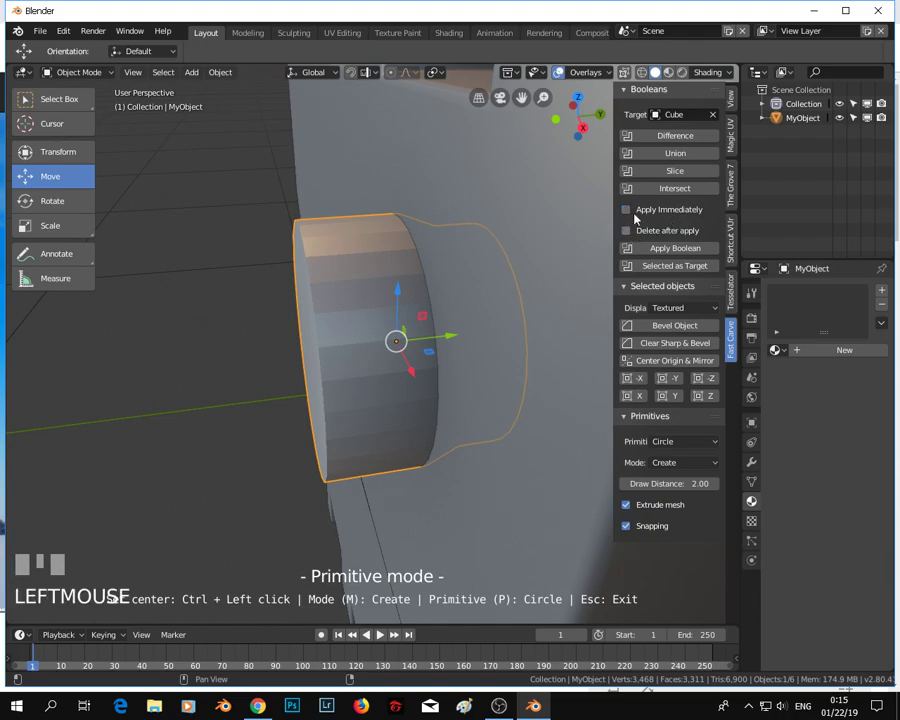
{"action": "scroll", "coordinate": [474, 354], "scroll_direction": "down", "scroll_amount": 2}
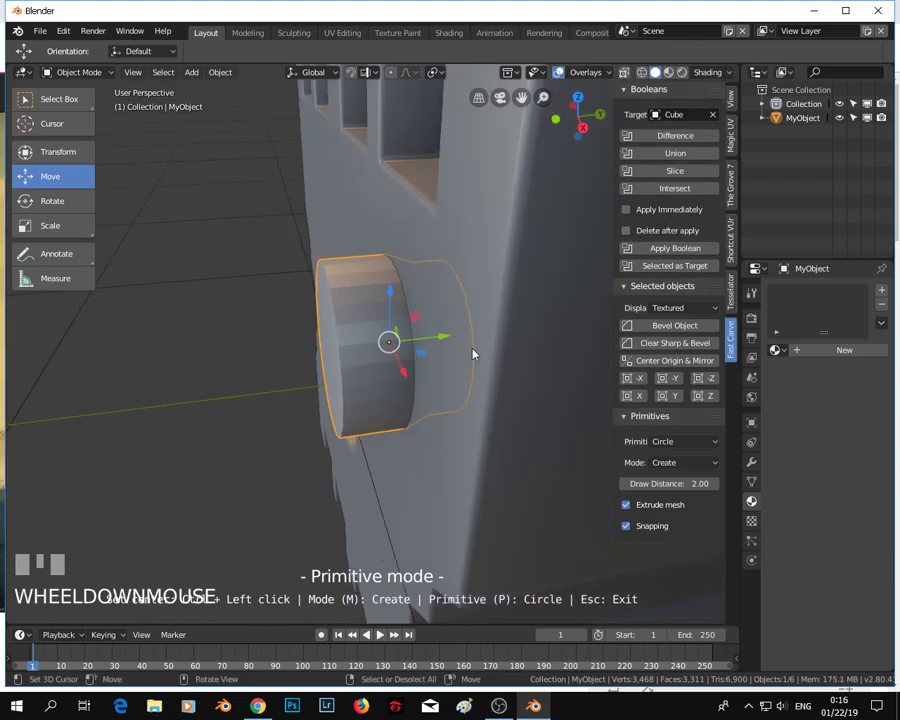
{"action": "left_click", "coordinate": [678, 138]}
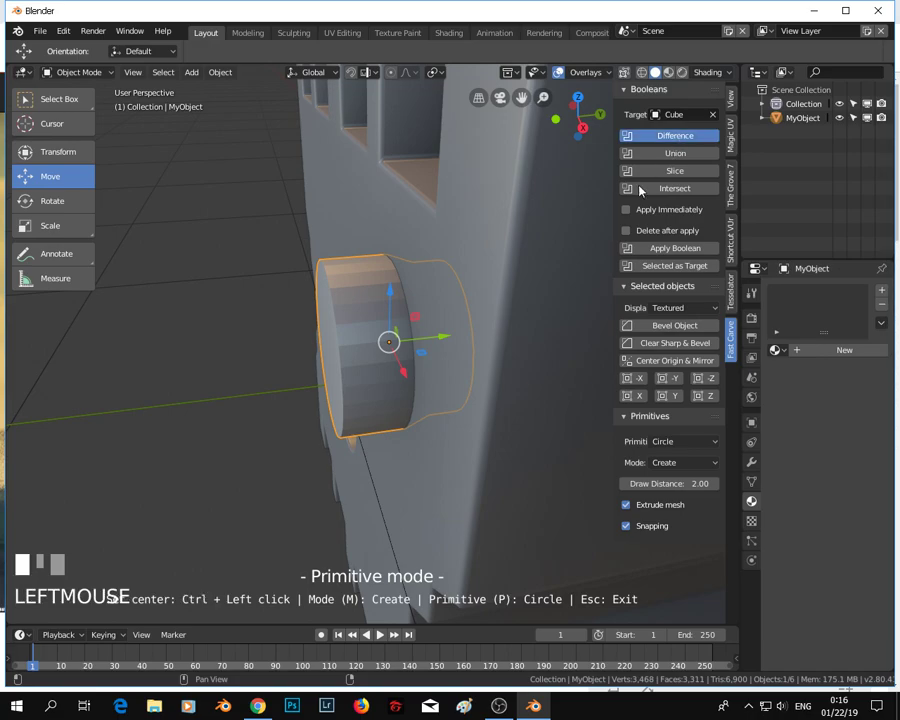
{"action": "middle_click_drag", "start_coordinate": [296, 315], "coordinate": [488, 291]}
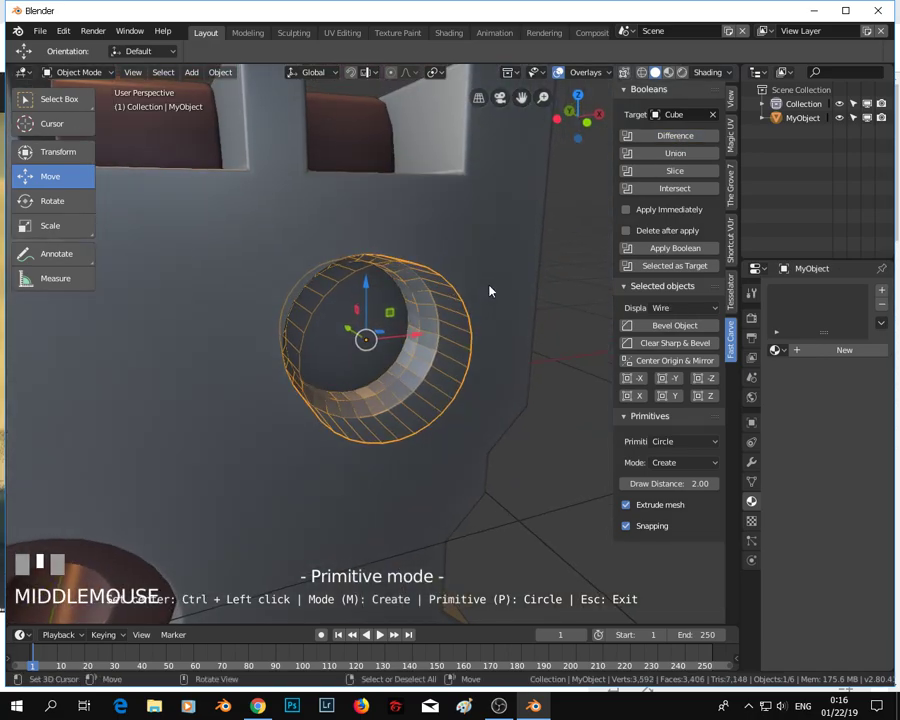
{"action": "key", "text": "KP_1"}
{"action": "key", "text": "KP_Decimal"}
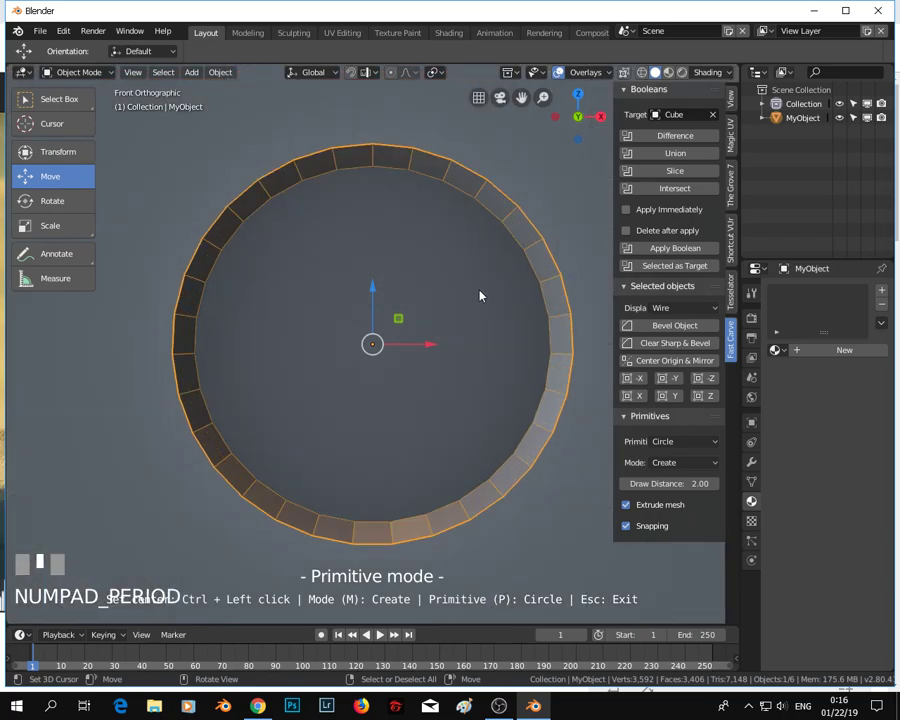
{"action": "middle_click_drag", "start_coordinate": [419, 313], "coordinate": [478, 227]}
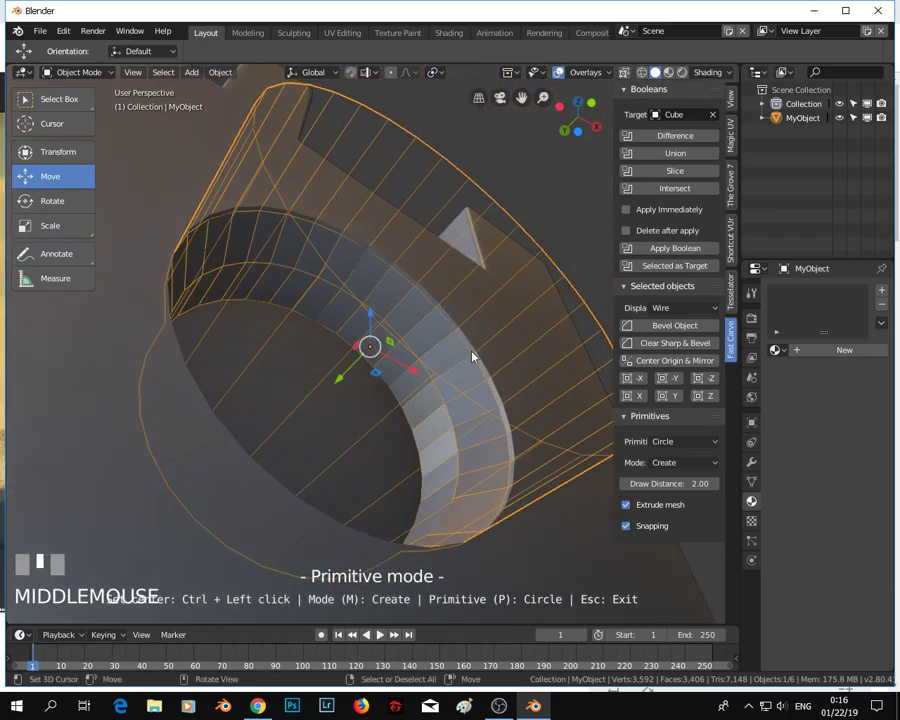
{"action": "scroll", "coordinate": [456, 362], "scroll_direction": "down", "scroll_amount": 2}
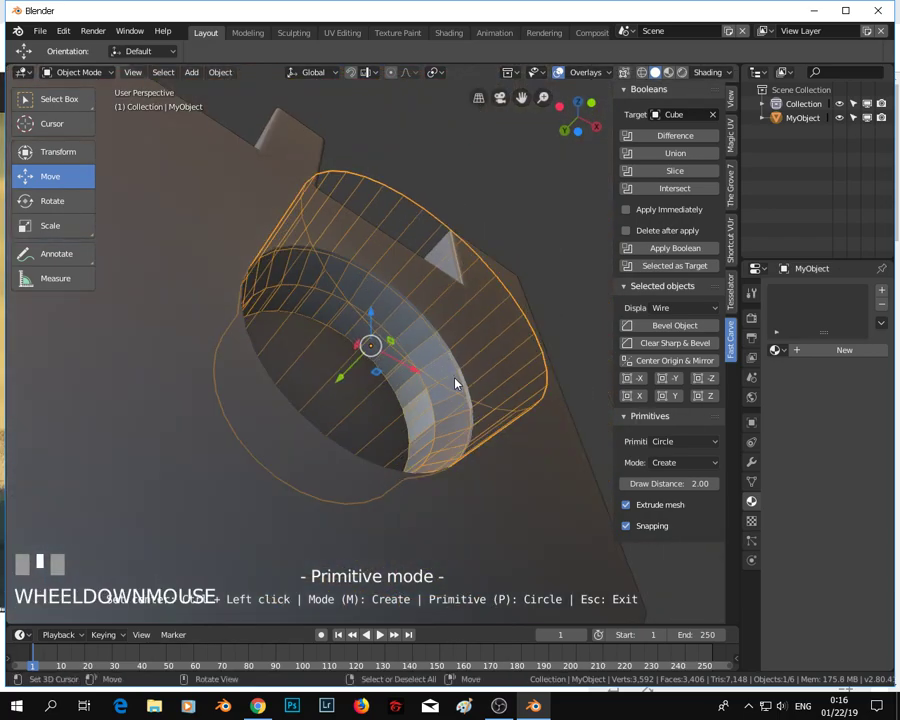
- In Edit Mode, scale the cutter's protruding half up to about 1.31 times, and fine-tune it in front view by about 0.95
{"action": "key", "text": "Tab"}
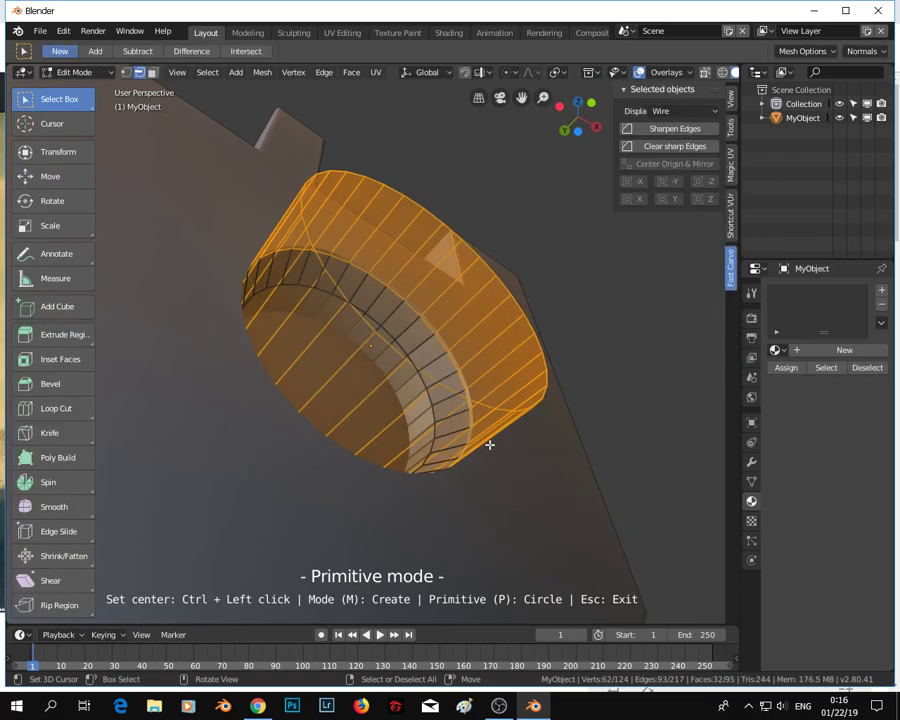
{"action": "key", "text": "s"}
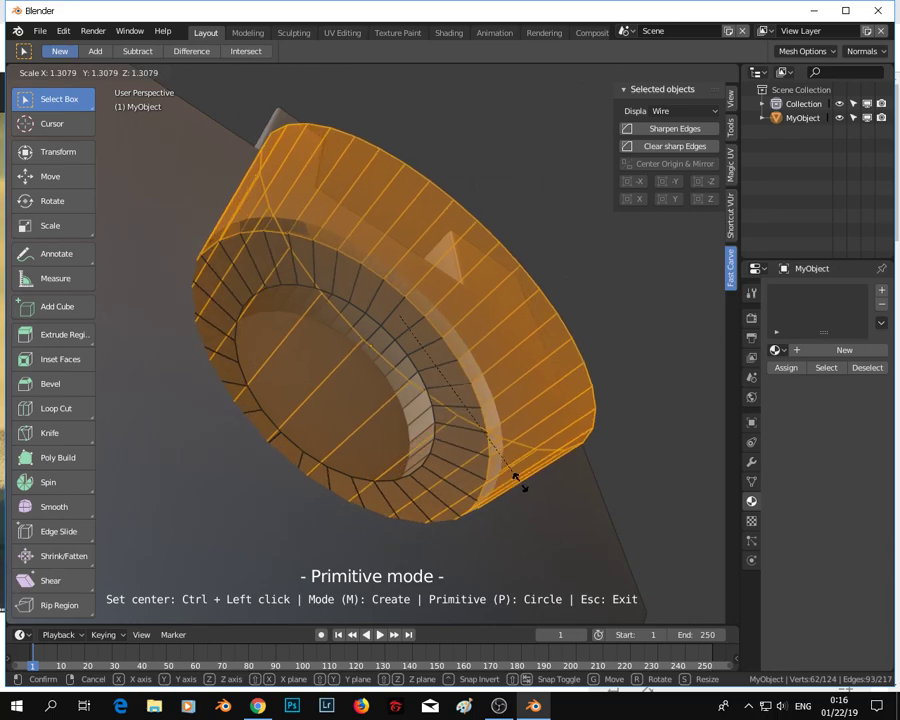
{"action": "left_click", "coordinate": [518, 477]}
{"action": "scroll", "coordinate": [518, 476], "scroll_direction": "down", "scroll_amount": 5}
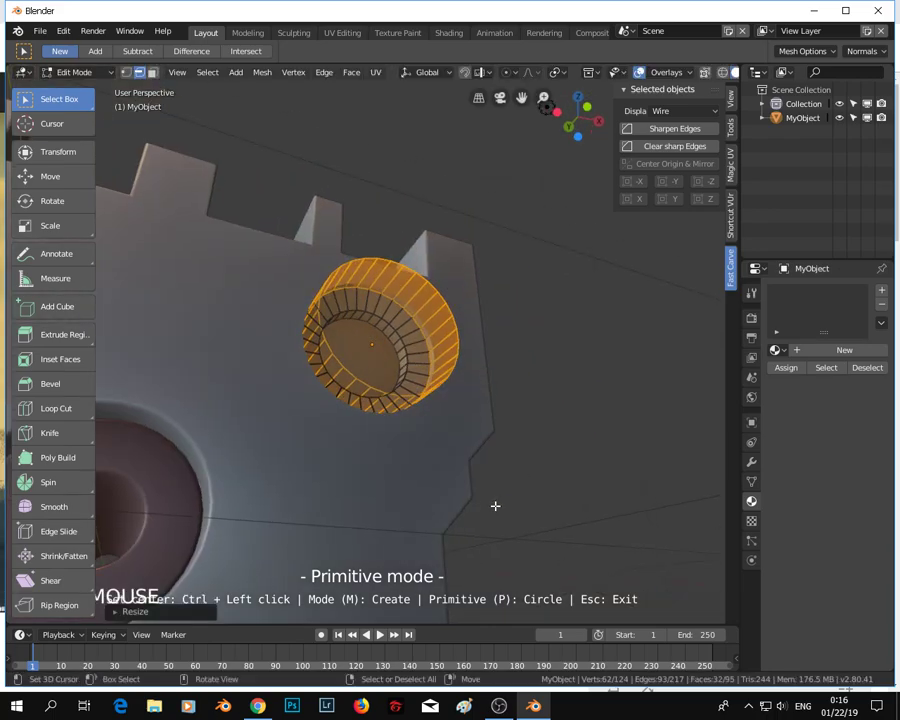
{"action": "key", "text": "KP_1"}
{"action": "key", "text": "s"}
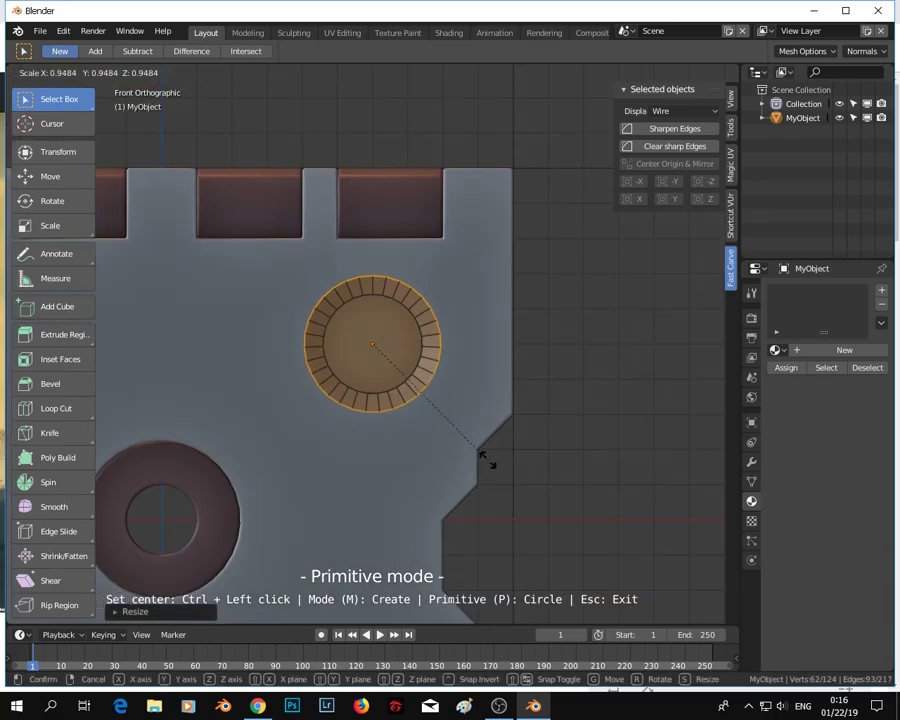
{"action": "left_click", "coordinate": [490, 455]}
{"action": "mouse_move", "coordinate": [490, 455]}
{"action": "middle_mouse_down"}
{"action": "mouse_move", "coordinate": [454, 436]}
{"action": "mouse_move", "coordinate": [432, 388]}
{"action": "mouse_move", "coordinate": [385, 464]}
{"action": "mouse_move", "coordinate": [484, 474]}
{"action": "middle_mouse_up"}
{"action": "scroll", "coordinate": [472, 474], "scroll_direction": "up", "scroll_amount": 6}
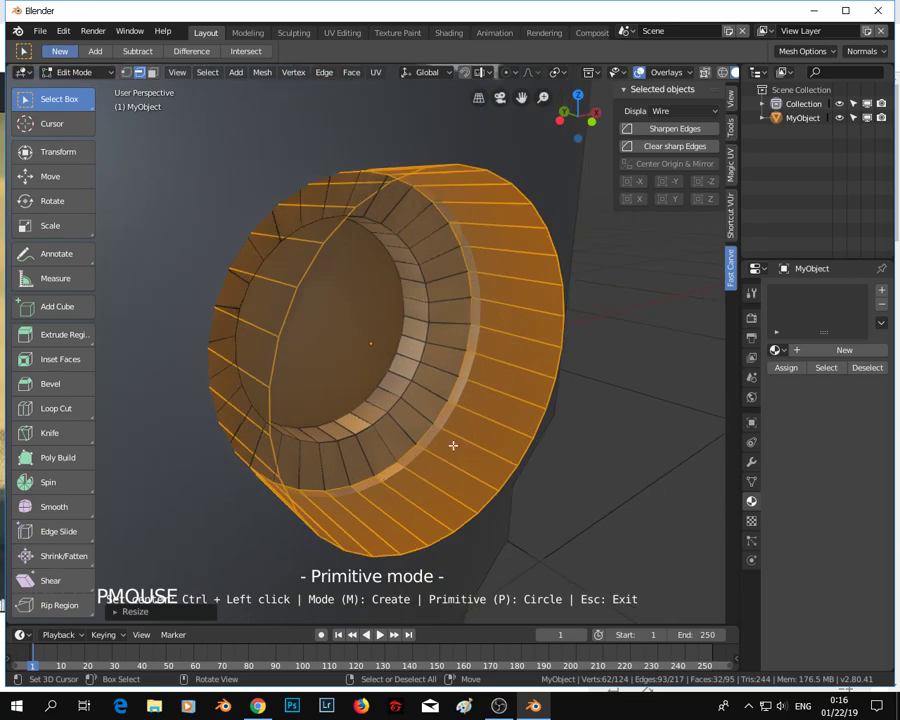
- Select the edge loop of the cutter's inner end face and move it along Y deeper into the cube
{"action": "right_click", "coordinate": [393, 363], "text": "alt"}
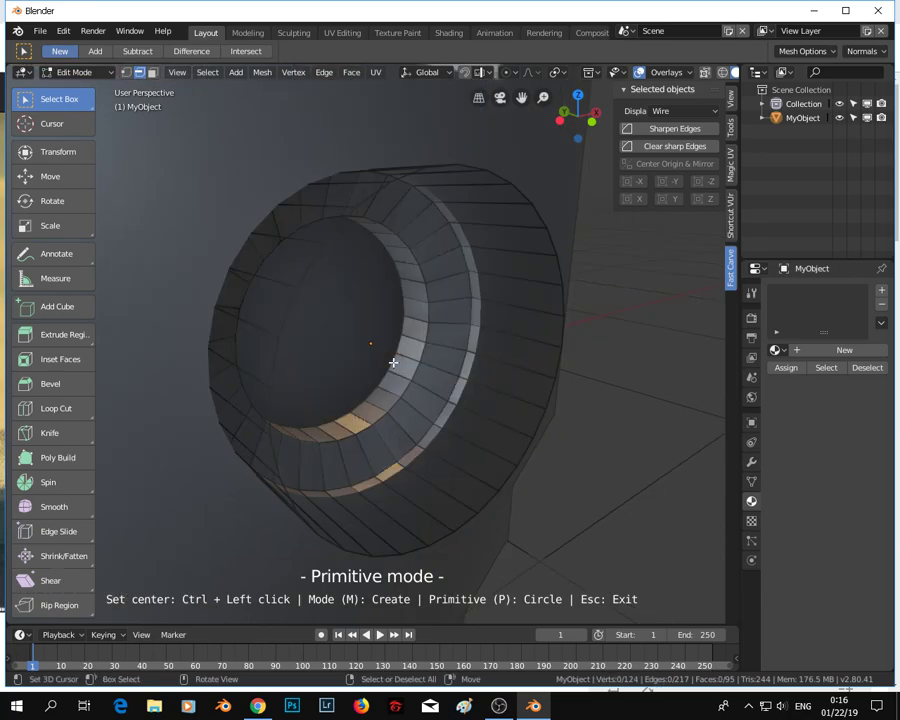
{"action": "right_click", "coordinate": [393, 361]}
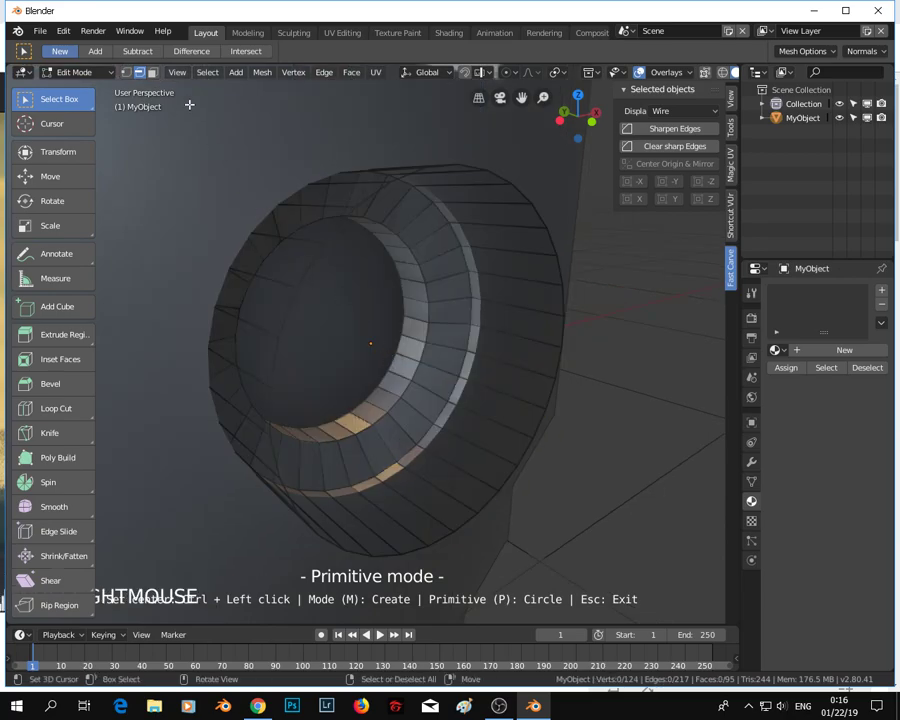
{"action": "scroll", "coordinate": [358, 390], "scroll_direction": "up", "scroll_amount": 5}
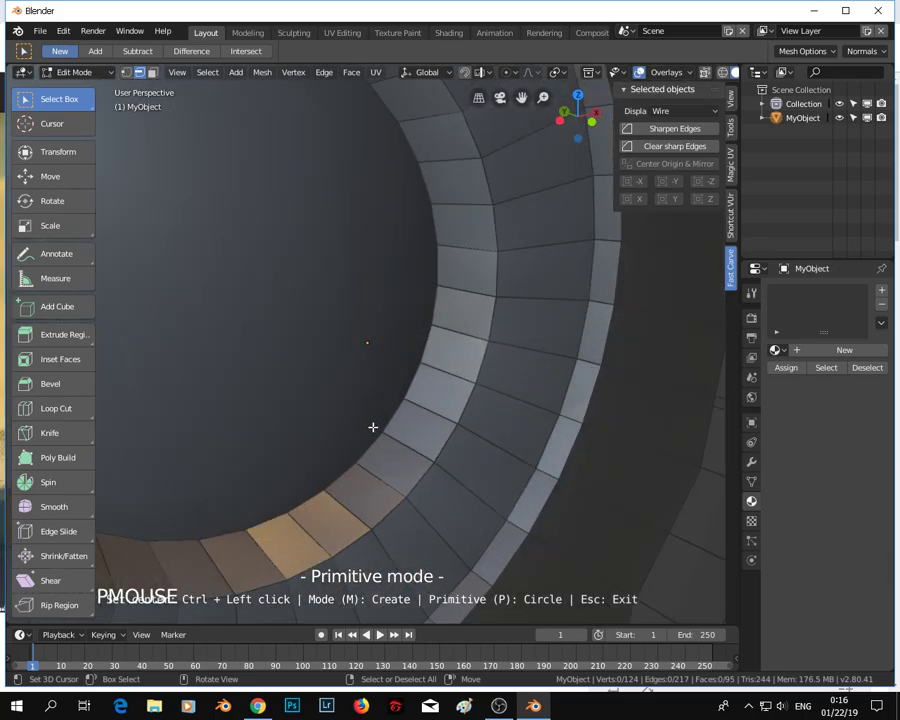
{"action": "right_click", "coordinate": [370, 446], "text": "alt"}
{"action": "scroll", "coordinate": [370, 446], "scroll_direction": "down", "scroll_amount": 6}
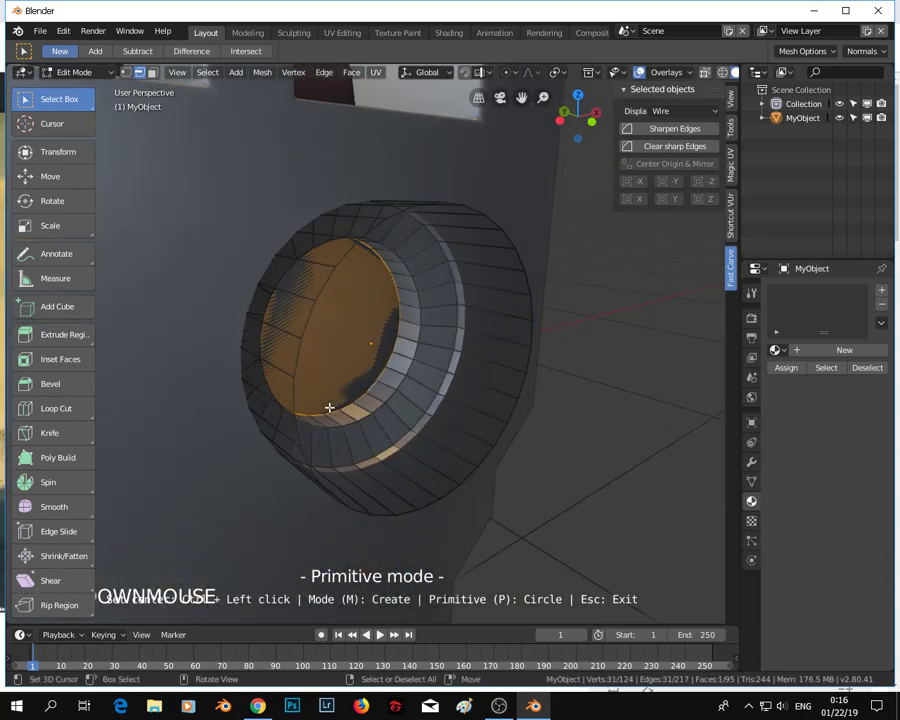
{"action": "left_click", "coordinate": [50, 176]}
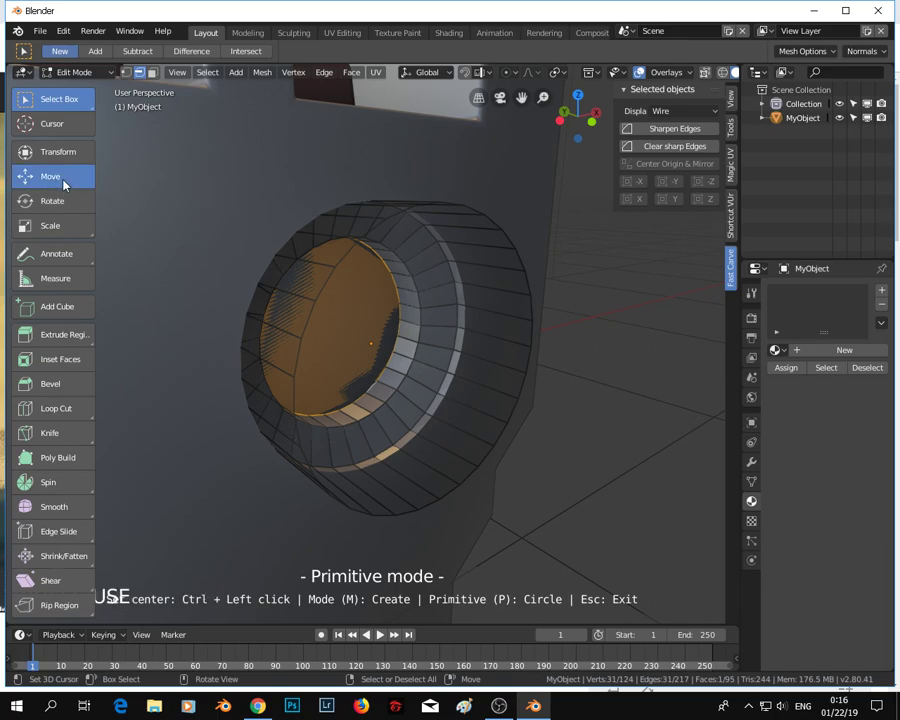
{"action": "middle_click_drag", "start_coordinate": [300, 390], "coordinate": [359, 389]}
{"action": "middle_click_drag", "start_coordinate": [456, 352], "coordinate": [475, 331]}
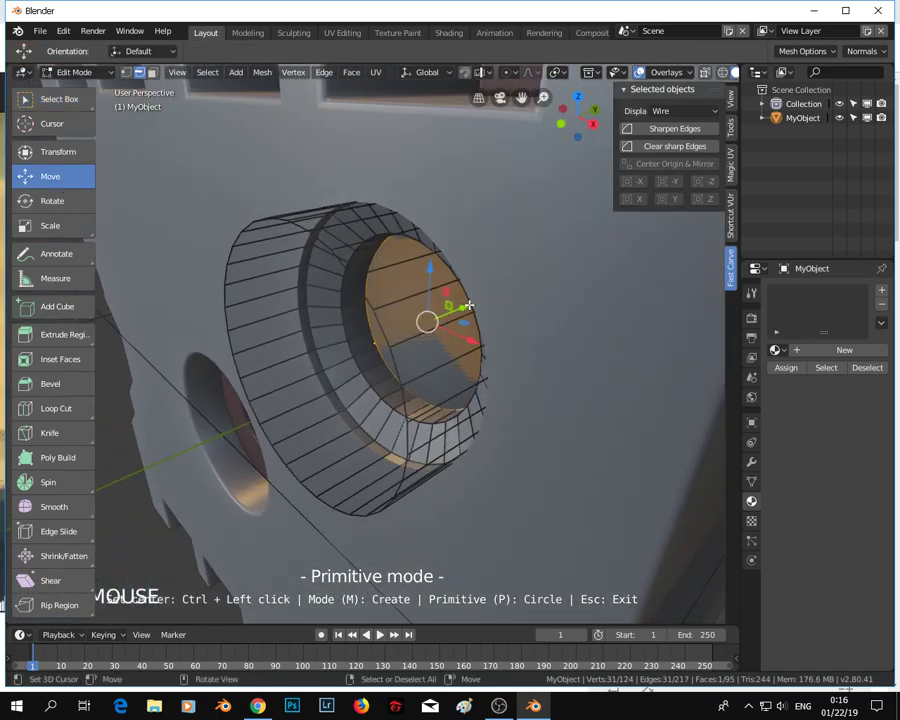
{"action": "scroll", "coordinate": [494, 314], "scroll_direction": "up", "scroll_amount": 3}
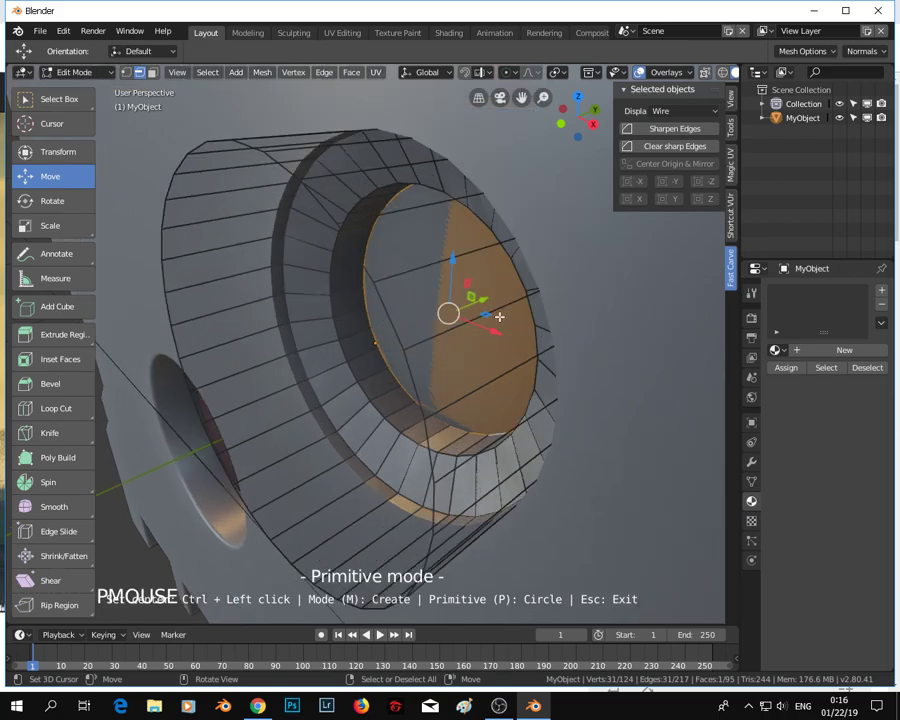
{"action": "left_click_drag", "start_coordinate": [500, 311], "coordinate": [623, 267]}
- Switch to wireframe in side view and move the cutter's inner end face further along Y through the cube
{"action": "scroll", "coordinate": [610, 290], "scroll_direction": "down", "scroll_amount": 6}
{"action": "middle_click_drag", "start_coordinate": [507, 353], "coordinate": [542, 295]}
{"action": "key", "text": "KP_3"}
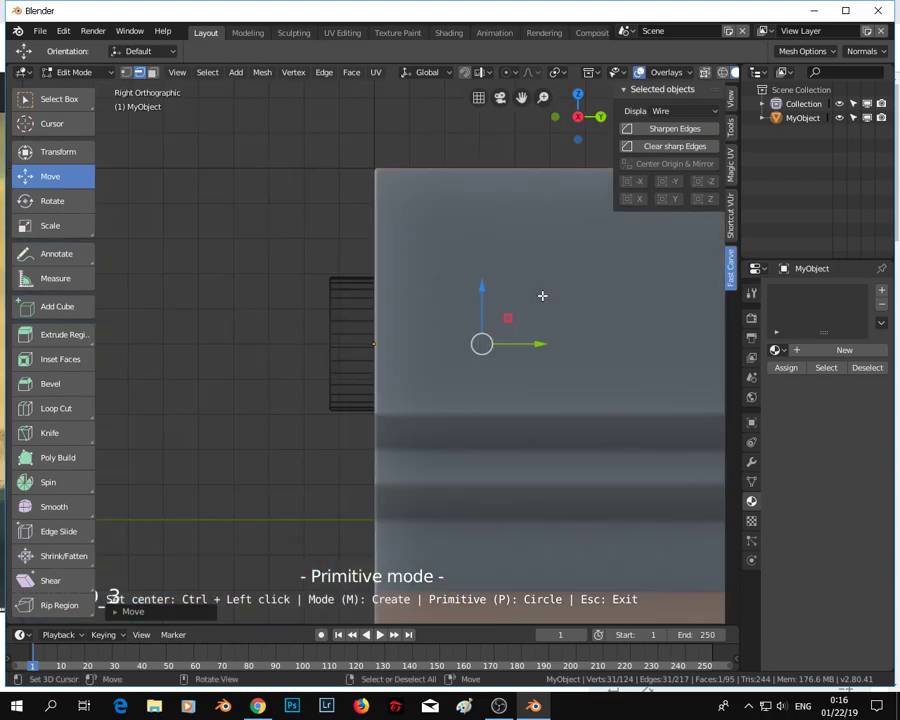
{"action": "scroll", "coordinate": [541, 330], "scroll_direction": "down", "scroll_amount": 2, "text": "shift"}
{"action": "scroll", "coordinate": [545, 362], "scroll_direction": "down", "scroll_amount": 2}
{"action": "key", "text": "z"}
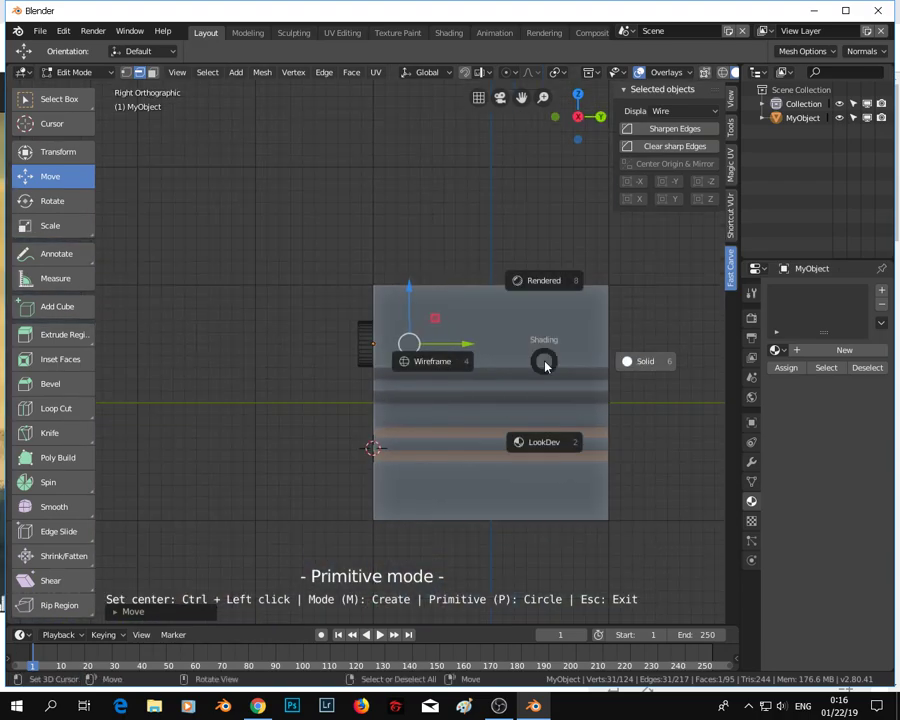
{"action": "left_click", "coordinate": [452, 366]}
{"action": "scroll", "coordinate": [455, 370], "scroll_direction": "up", "scroll_amount": 4}
{"action": "left_click_drag", "start_coordinate": [501, 353], "coordinate": [556, 344]}
- Restore solid shading and pull the cutter's inner end face back along Y to leave a shallow stepped recess in the front face
{"action": "mouse_move", "coordinate": [480, 378]}
{"action": "middle_mouse_down"}
{"action": "mouse_move", "coordinate": [579, 384]}
{"action": "mouse_move", "coordinate": [558, 396]}
{"action": "middle_mouse_up"}
{"action": "key", "text": "z"}
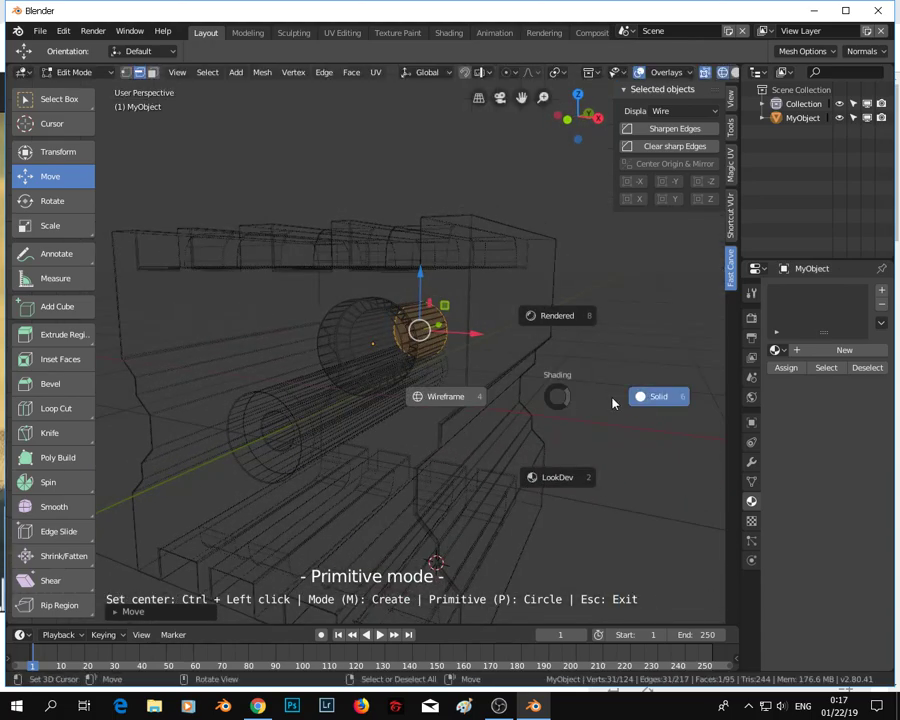
{"action": "left_click", "coordinate": [606, 403]}
{"action": "scroll", "coordinate": [387, 428], "scroll_direction": "up", "scroll_amount": 4}
{"action": "mouse_move", "coordinate": [387, 428]}
{"action": "middle_mouse_down"}
{"action": "mouse_move", "coordinate": [462, 422]}
{"action": "mouse_move", "coordinate": [512, 373]}
{"action": "mouse_move", "coordinate": [414, 436]}
{"action": "mouse_move", "coordinate": [327, 446]}
{"action": "middle_mouse_up"}
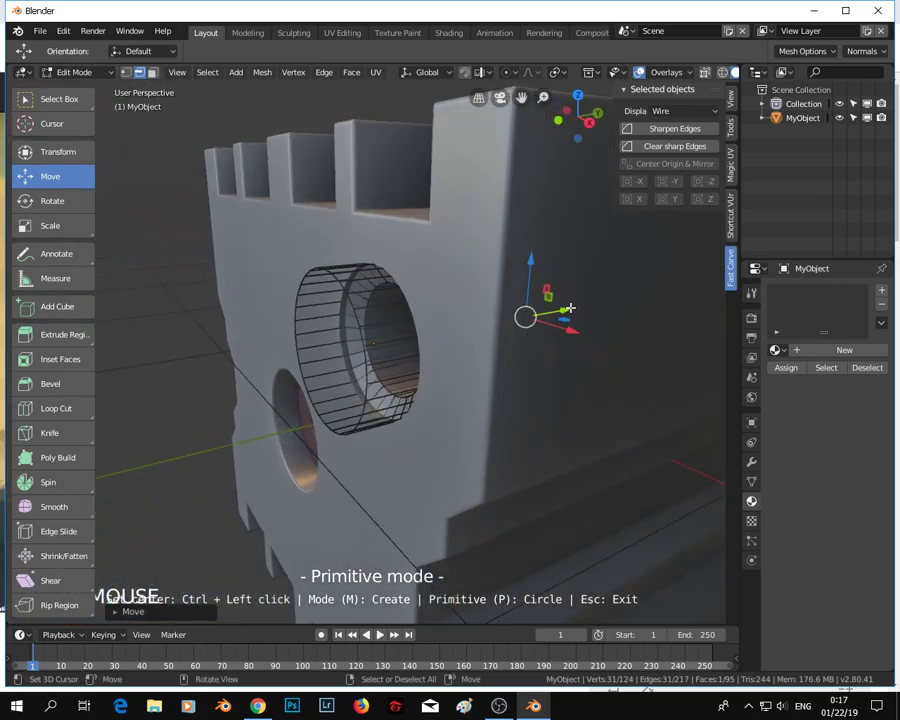
{"action": "left_click_drag", "start_coordinate": [568, 310], "coordinate": [470, 325]}
{"action": "middle_click_drag", "start_coordinate": [470, 325], "coordinate": [315, 428]}
{"action": "scroll", "coordinate": [461, 430], "scroll_direction": "up", "scroll_amount": 3}
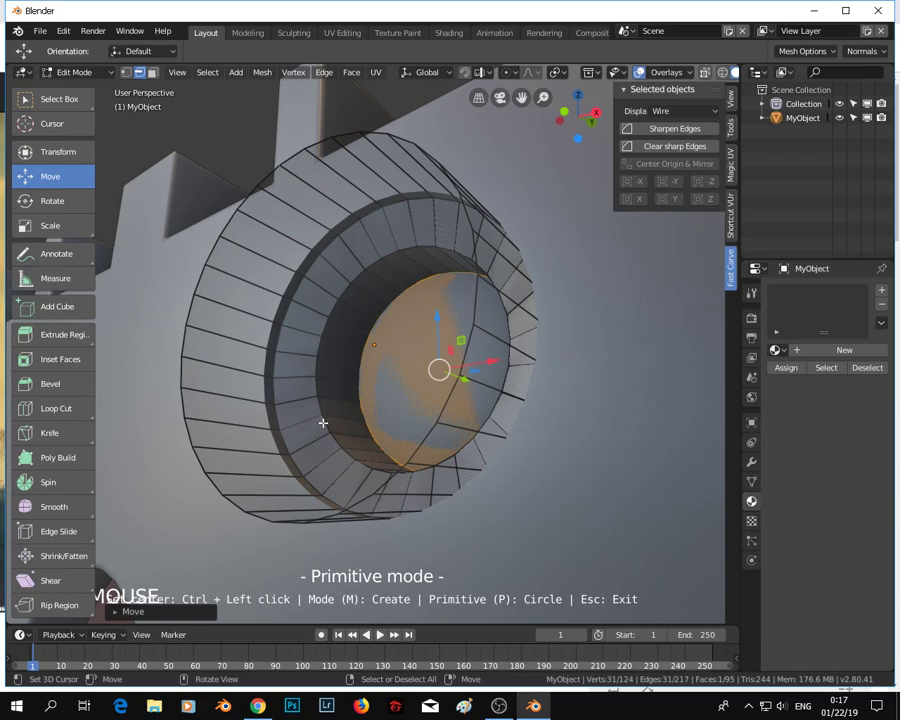
- Return to Object Mode, enable Delete after apply, and apply the cutter's boolean to the cube
{"action": "key", "text": "Tab"}
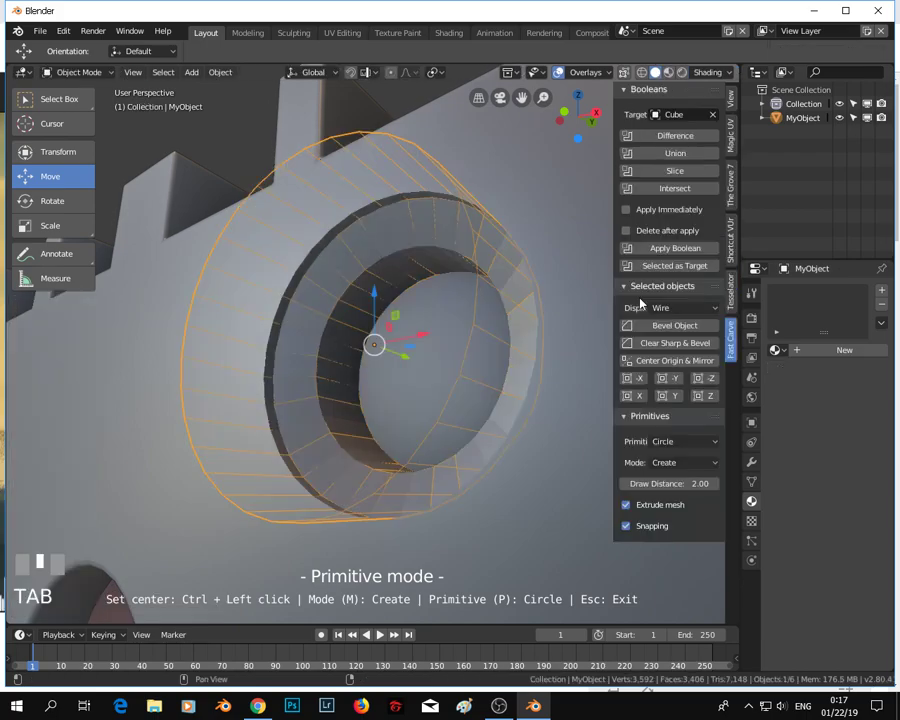
{"action": "left_click", "coordinate": [627, 231]}
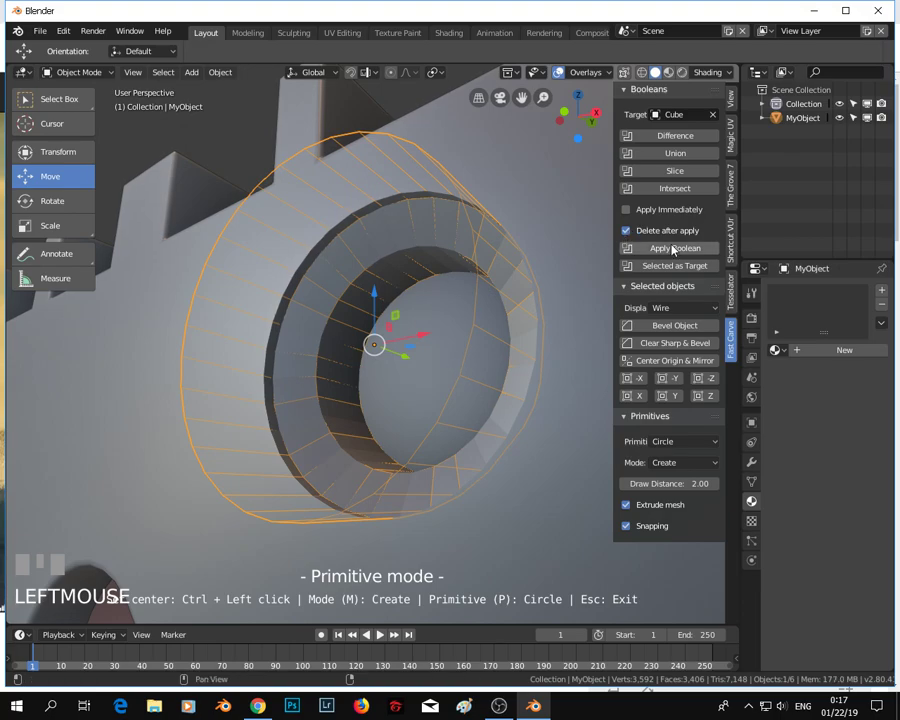
{"action": "left_click", "coordinate": [673, 255]}
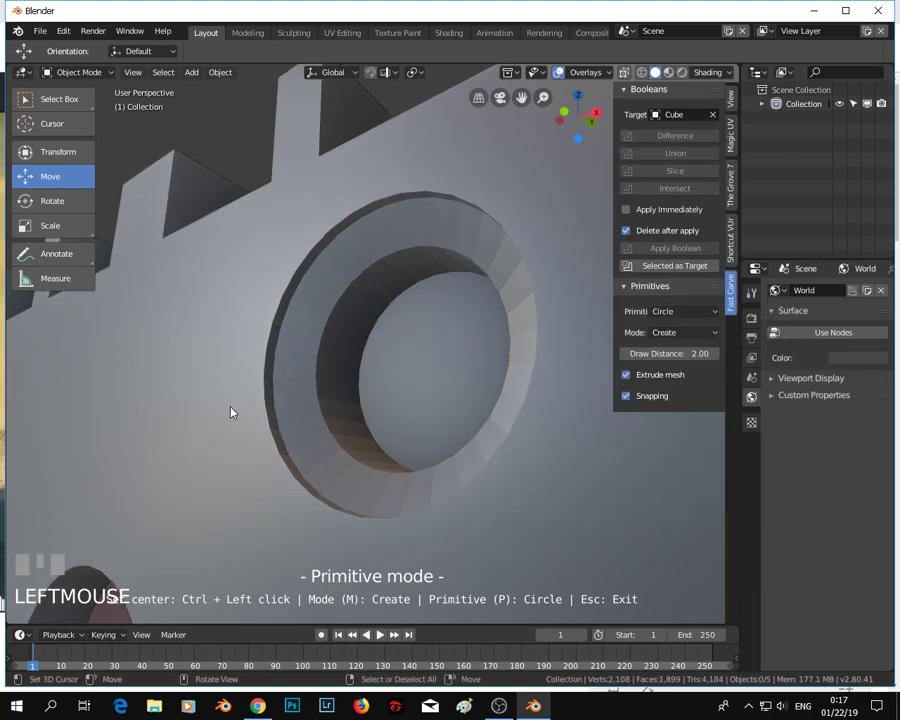
{"action": "scroll", "coordinate": [436, 410], "scroll_direction": "down", "scroll_amount": 5}
{"action": "middle_click_drag", "start_coordinate": [267, 366], "coordinate": [360, 392]}
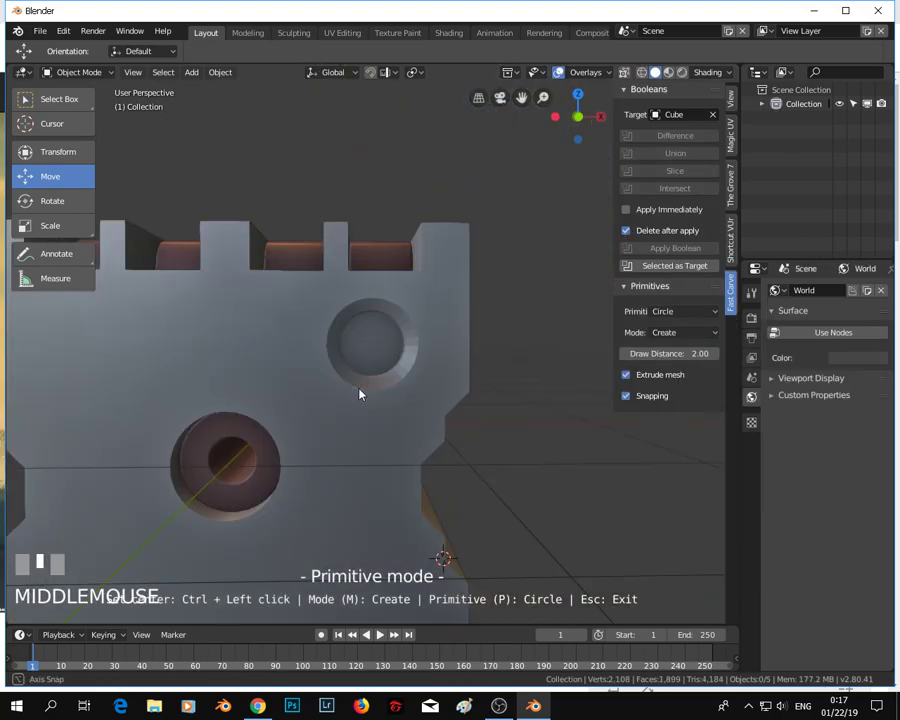
- Select the carved cube and run Bevel Object on it to bevel the edges of the new round recess
{"action": "key", "text": "KP_1"}
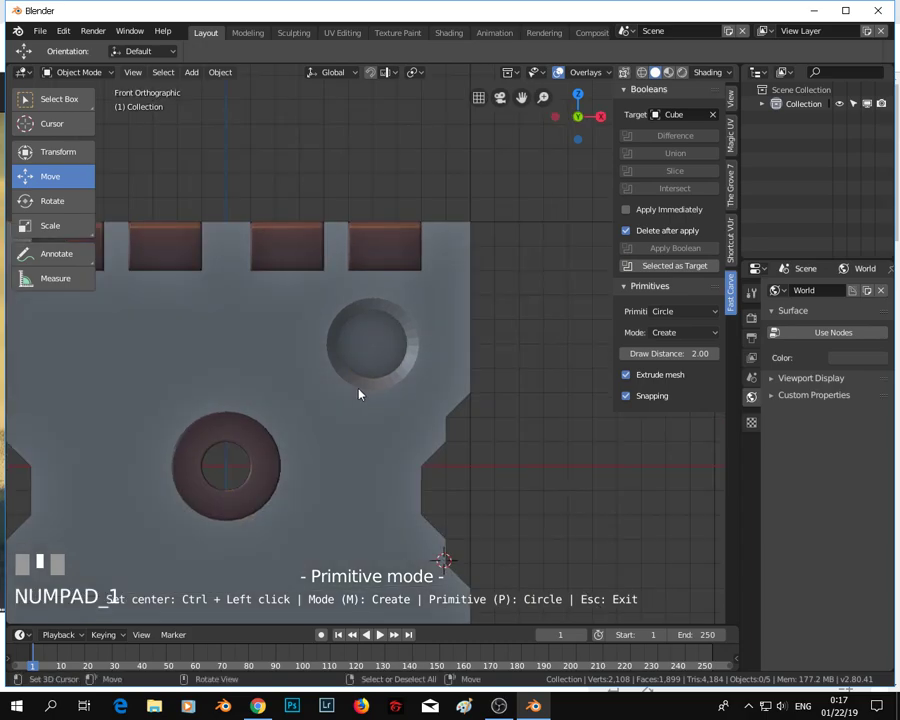
{"action": "scroll", "coordinate": [360, 395], "scroll_direction": "down", "scroll_amount": 2}
{"action": "right_click", "coordinate": [410, 378]}
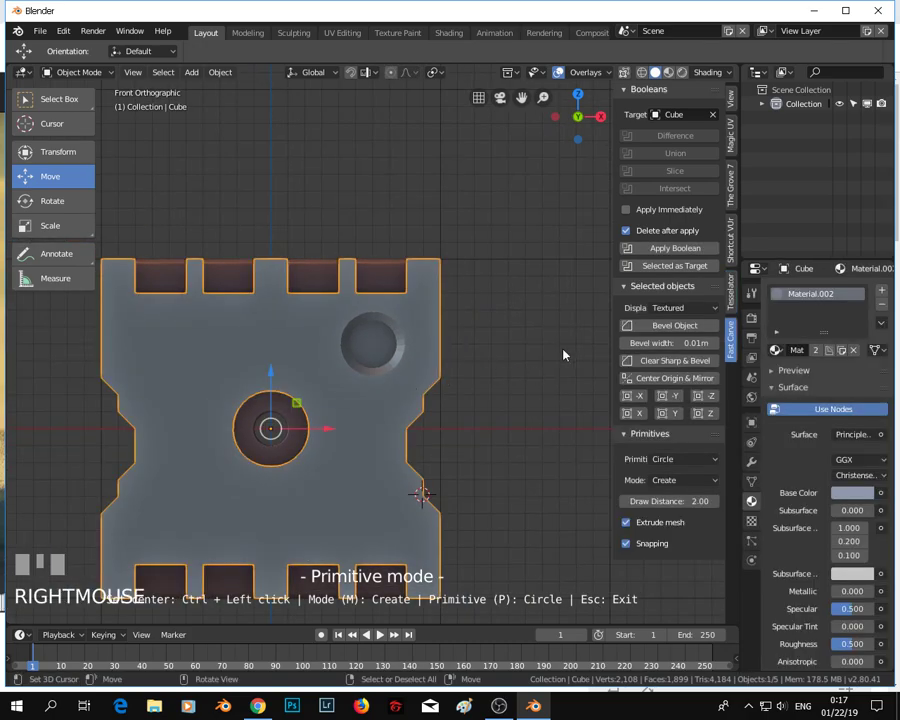
{"action": "left_click", "coordinate": [640, 325]}
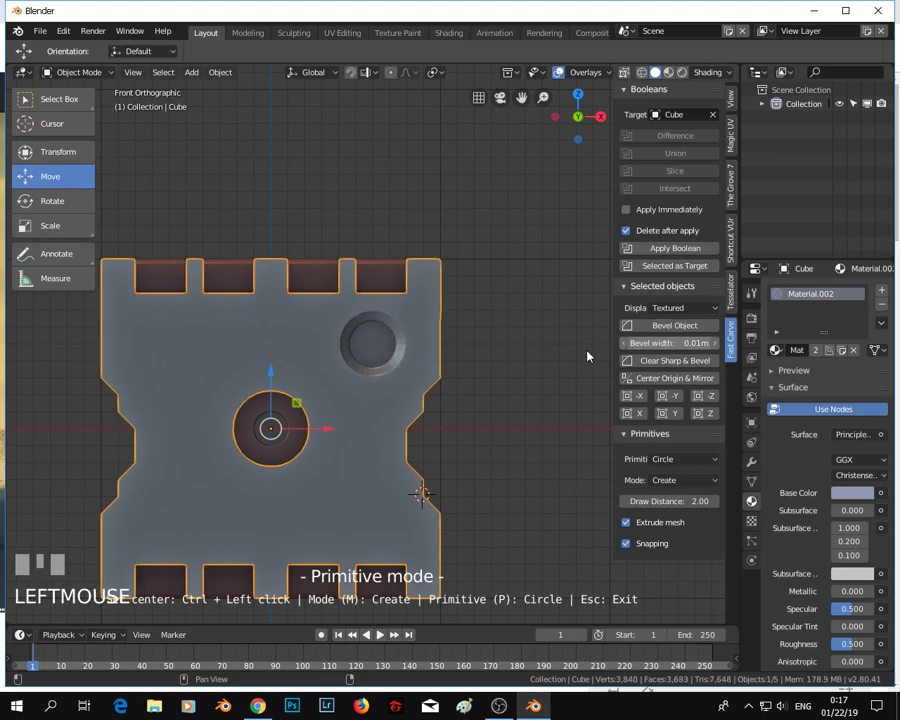
{"action": "scroll", "coordinate": [450, 417], "scroll_direction": "up", "scroll_amount": 5}
{"action": "middle_click_drag", "start_coordinate": [440, 414], "coordinate": [514, 285]}
{"action": "scroll", "coordinate": [508, 290], "scroll_direction": "down", "scroll_amount": 3}
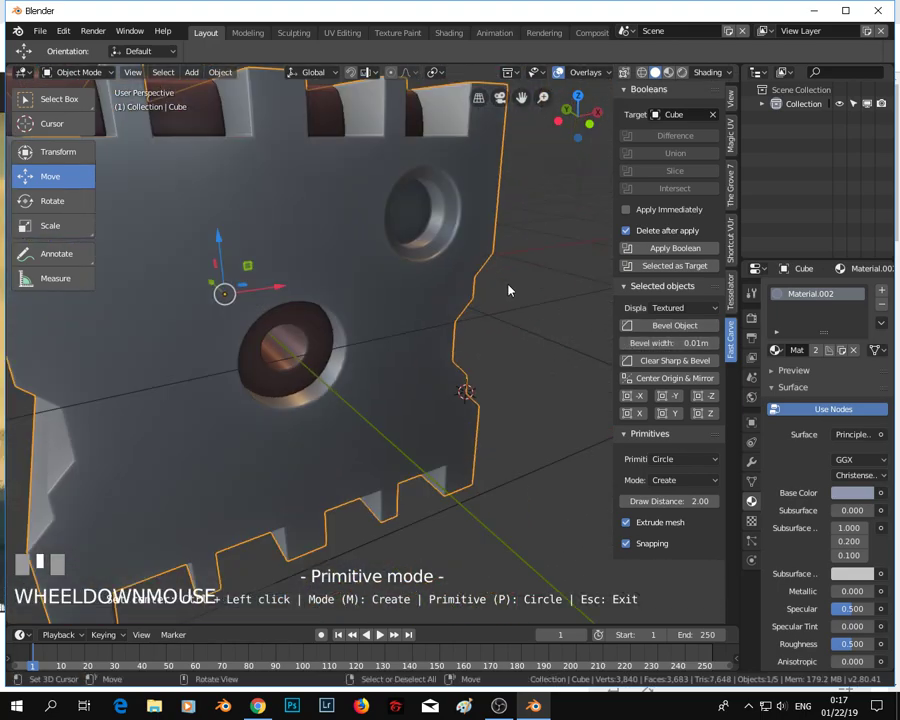
- In front view, mirror the cube along its Y axis with the positive Y option
{"action": "scroll", "coordinate": [507, 289], "scroll_direction": "down", "scroll_amount": 3}
{"action": "key", "text": "KP_1"}
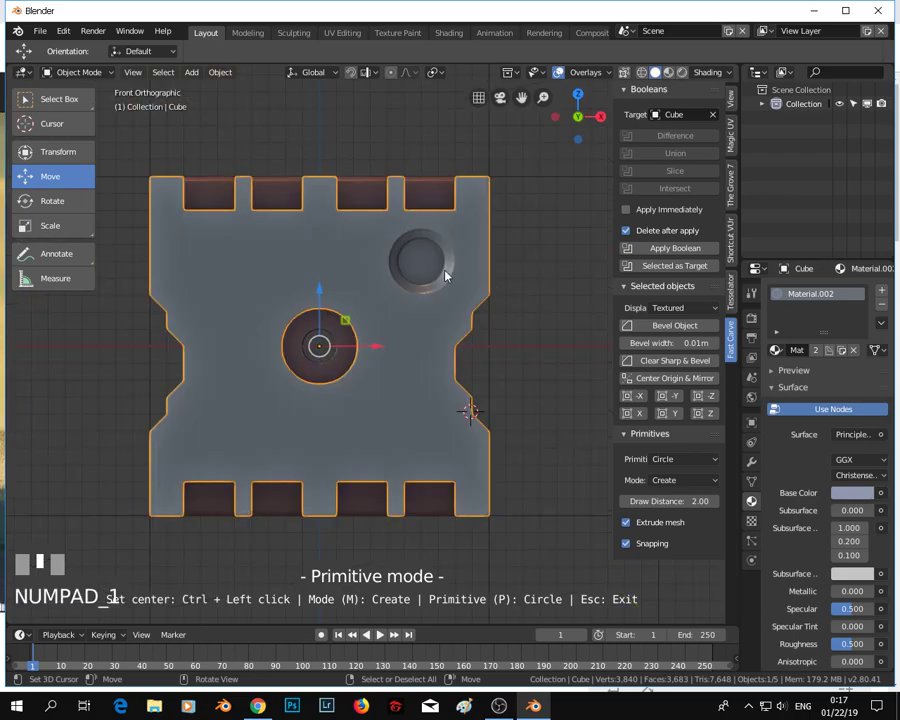
{"action": "left_click", "coordinate": [668, 415]}
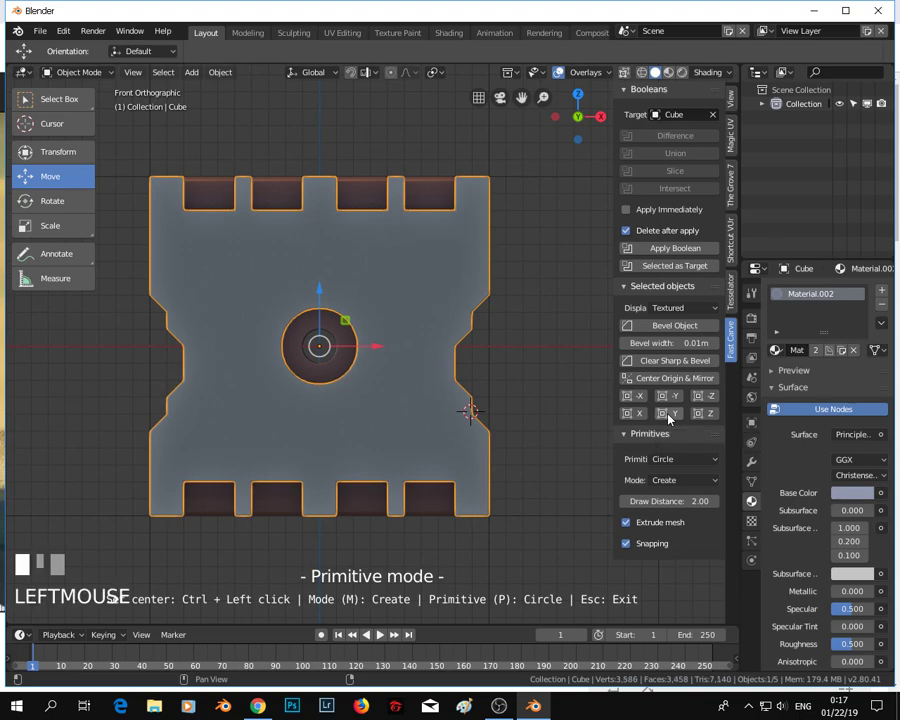
- Undo the last Y mirror of the cube and return to the front view
{"action": "key", "text": "ctrl+z"}
{"action": "middle_click_drag", "start_coordinate": [514, 366], "coordinate": [173, 366]}
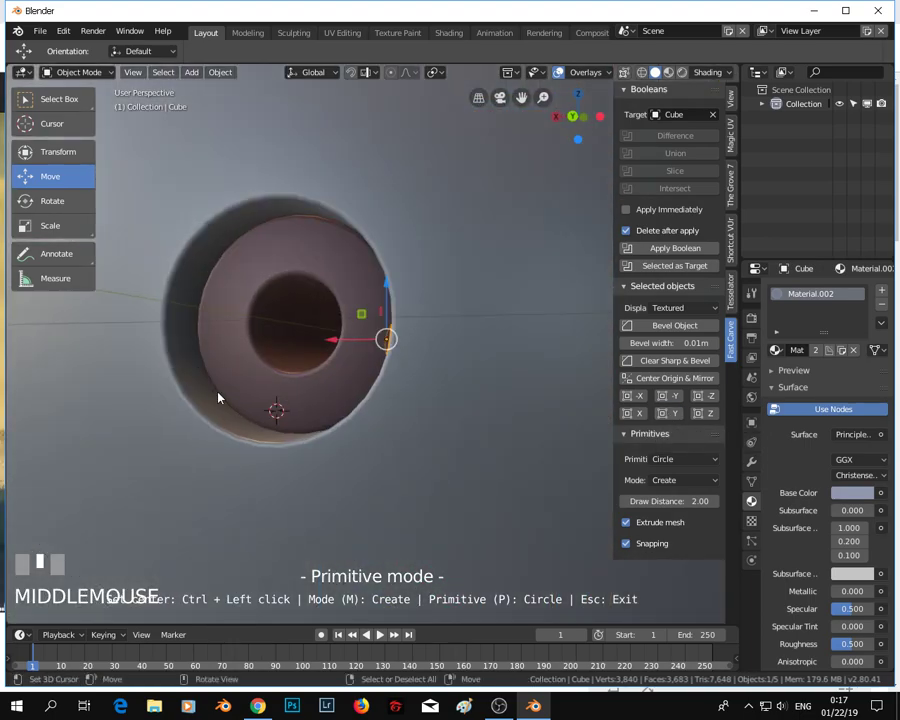
{"action": "scroll", "coordinate": [220, 401], "scroll_direction": "up", "scroll_amount": 3}
{"action": "scroll", "coordinate": [234, 398], "scroll_direction": "down", "scroll_amount": 10}
{"action": "middle_click_drag", "start_coordinate": [254, 390], "coordinate": [563, 411]}
{"action": "key", "text": "KP_1"}
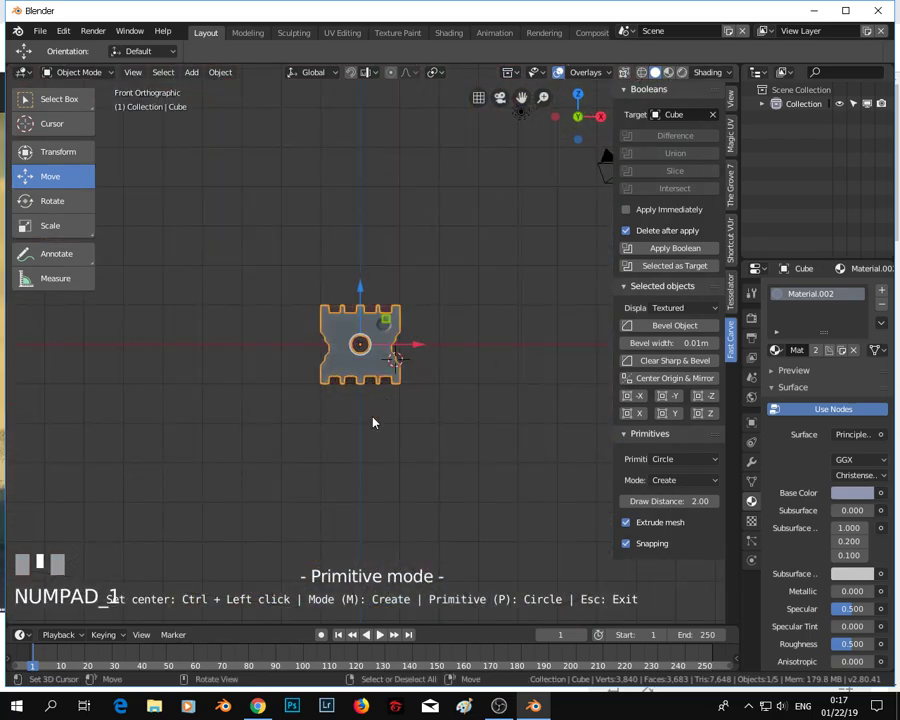
- Mirror the round recess across the front face along X, and along Z with the positive Z option
{"action": "scroll", "coordinate": [375, 418], "scroll_direction": "up", "scroll_amount": 4}
{"action": "left_click", "coordinate": [426, 385]}
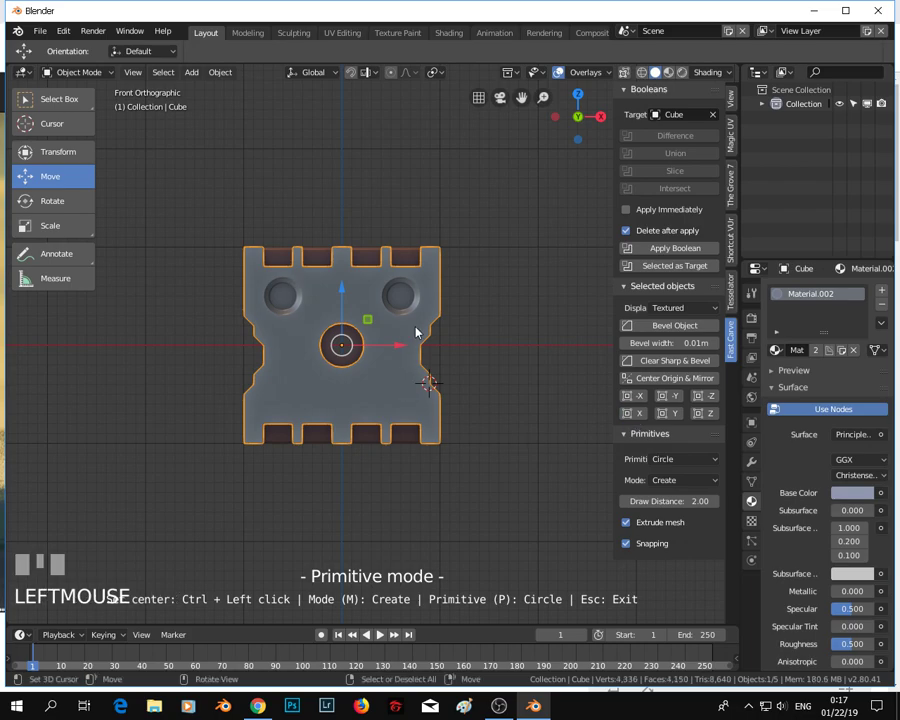
{"action": "left_click", "coordinate": [705, 414]}
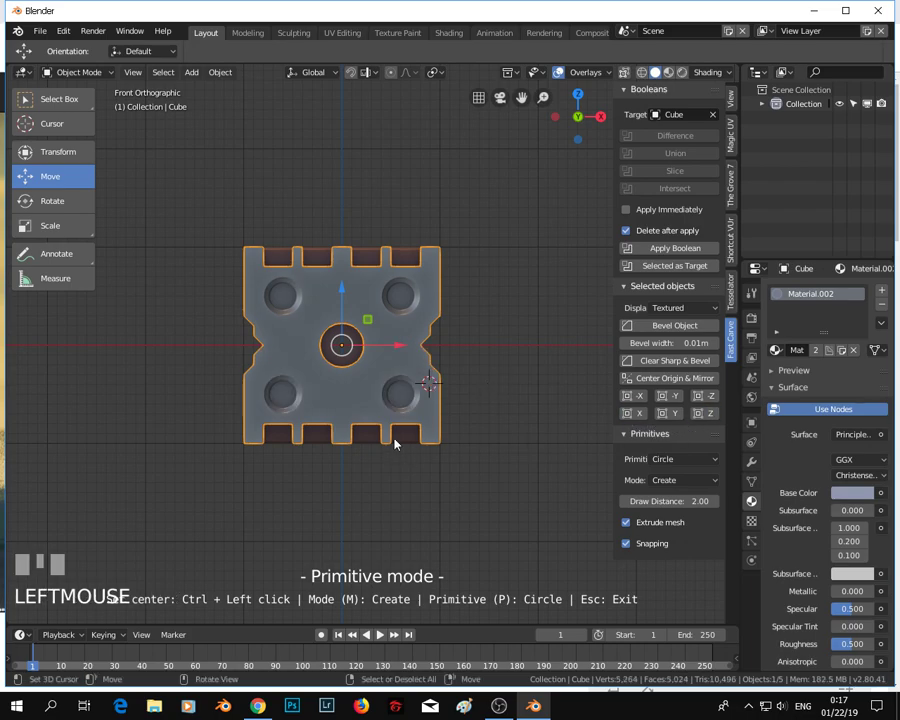
- Mirror the cube along its Y axis so the four corner recesses are copied to the back face
{"action": "middle_click_drag", "start_coordinate": [503, 381], "coordinate": [422, 405]}
{"action": "scroll", "coordinate": [321, 412], "scroll_direction": "up", "scroll_amount": 3}
{"action": "scroll", "coordinate": [323, 420], "scroll_direction": "down", "scroll_amount": 3}
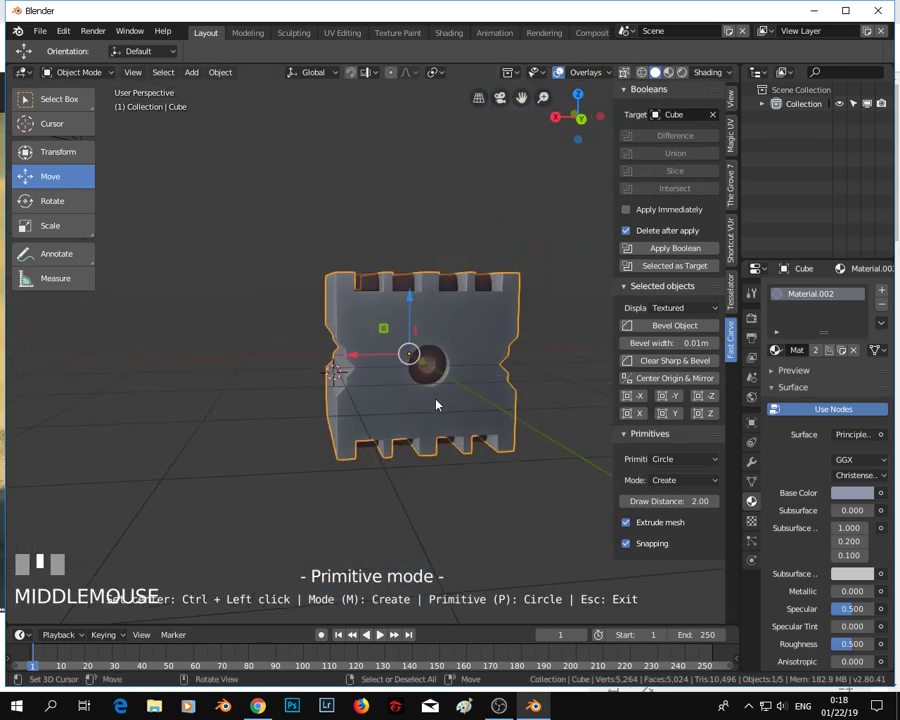
{"action": "left_click", "coordinate": [520, 446]}
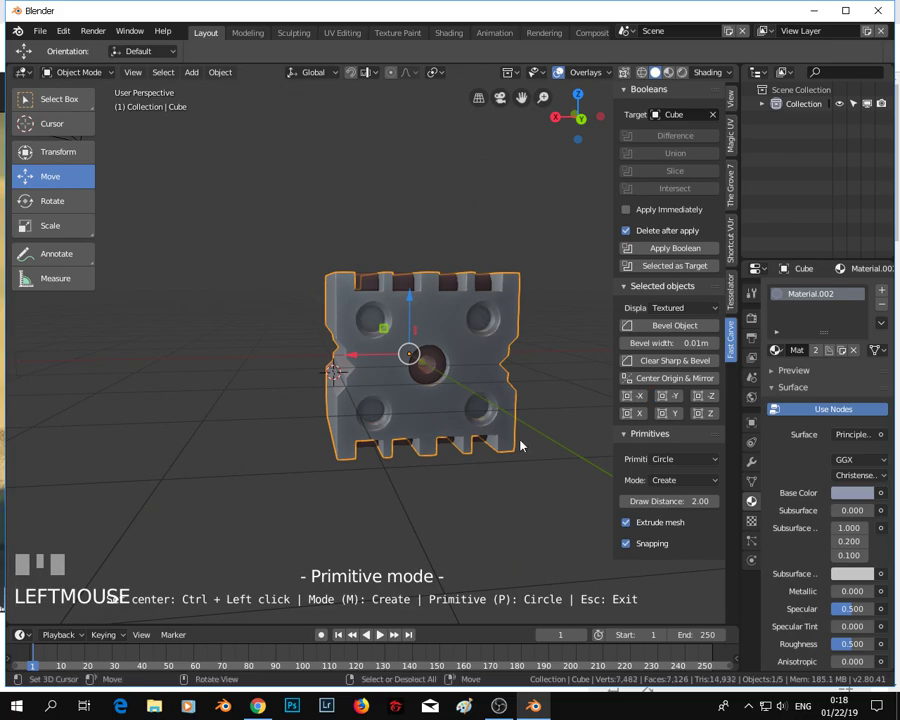
- Enter Edit Mode on the mirrored cube
{"action": "middle_click_drag", "start_coordinate": [205, 377], "coordinate": [446, 418]}
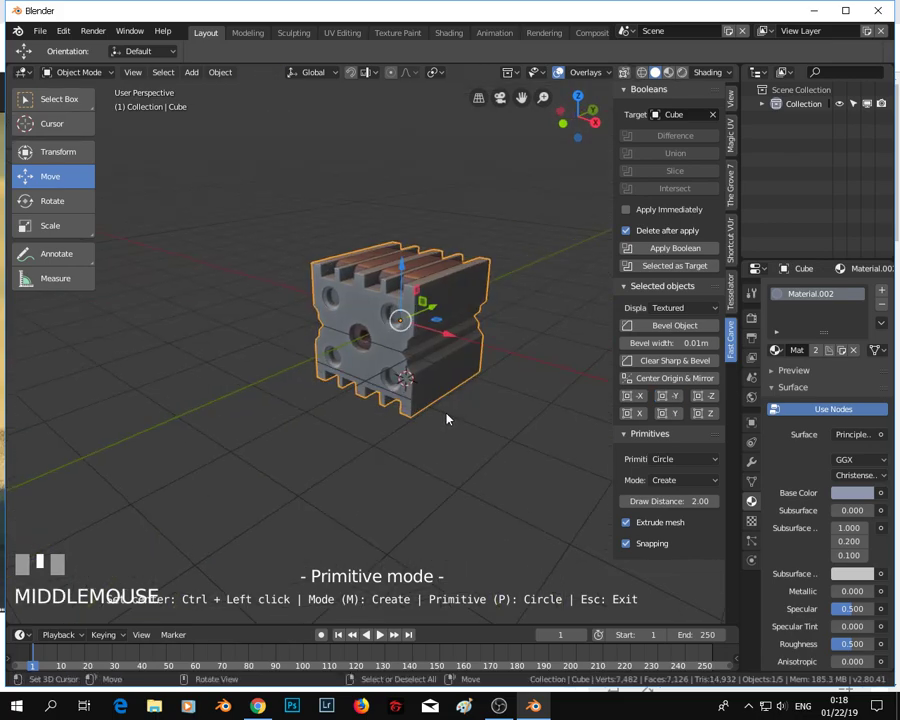
{"action": "scroll", "coordinate": [449, 415], "scroll_direction": "up", "scroll_amount": 2}
{"action": "key", "text": "Tab"}
{"action": "scroll", "coordinate": [444, 410], "scroll_direction": "up", "scroll_amount": 3}
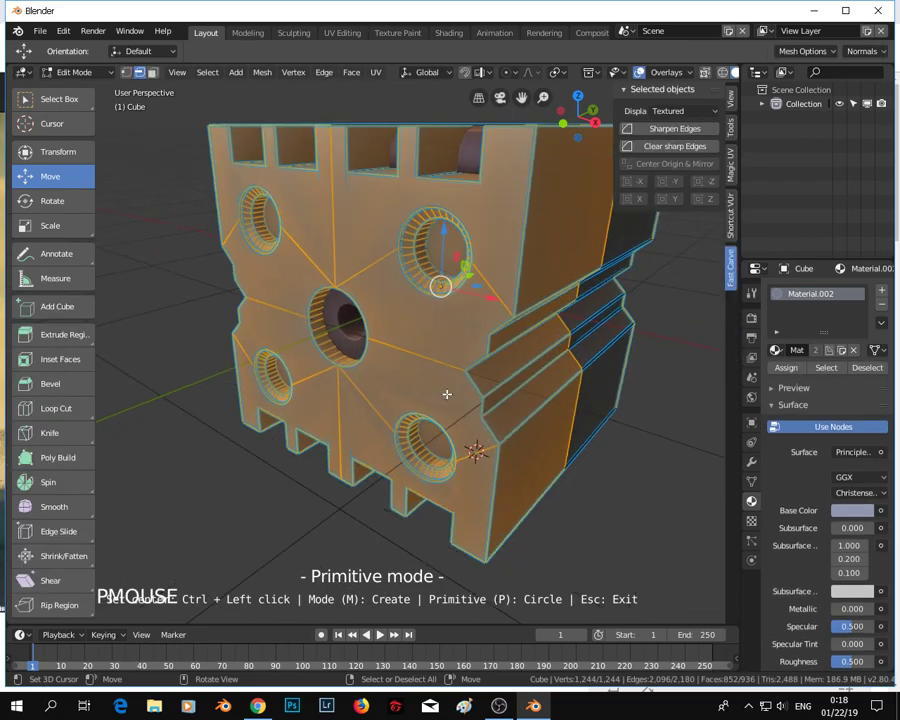
- Try a 3-segment bevel on the long edge just above the side groove
{"action": "scroll", "coordinate": [430, 400], "scroll_direction": "down", "scroll_amount": 1}
{"action": "middle_click_drag", "start_coordinate": [399, 409], "coordinate": [349, 406]}
{"action": "scroll", "coordinate": [349, 406], "scroll_direction": "up", "scroll_amount": 2}
{"action": "middle_click_drag", "start_coordinate": [270, 271], "coordinate": [304, 259]}
{"action": "left_click", "coordinate": [307, 271]}
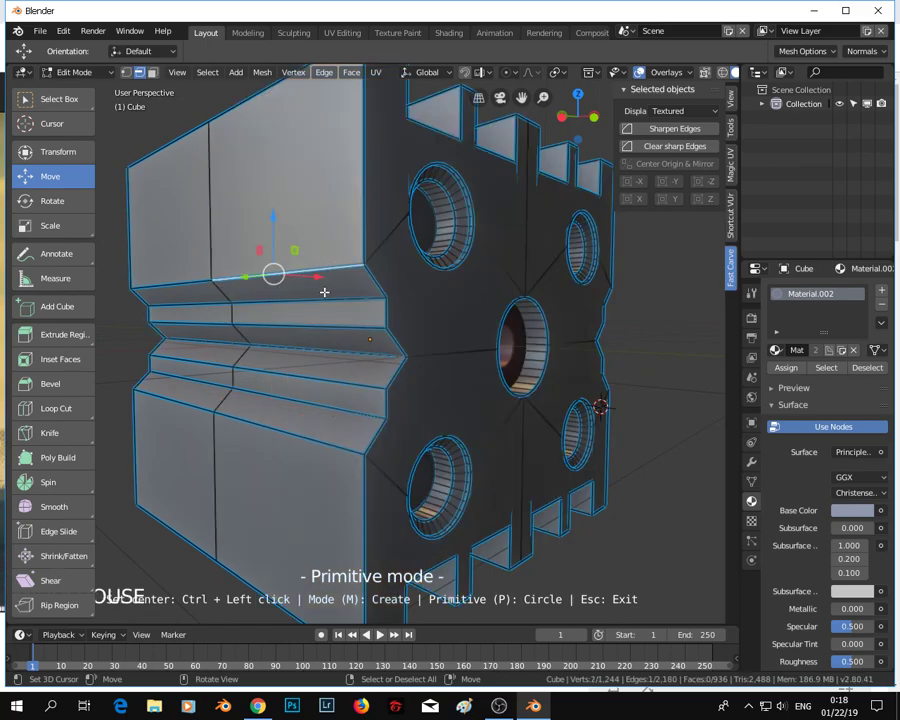
{"action": "key", "text": "ctrl+b"}
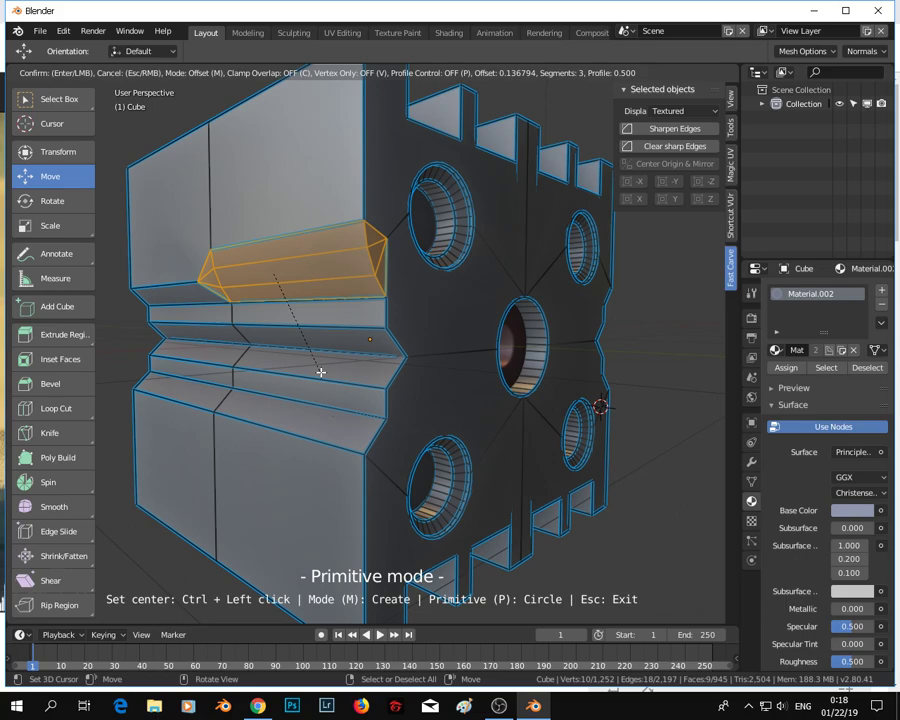
{"action": "right_click", "coordinate": [321, 370]}
- In front view, knife an angle-constrained horizontal cut from the upper corner recess's rim to the cube's nearest side edge
{"action": "middle_click_drag", "start_coordinate": [388, 242], "coordinate": [379, 301]}
{"action": "left_click", "coordinate": [374, 213]}
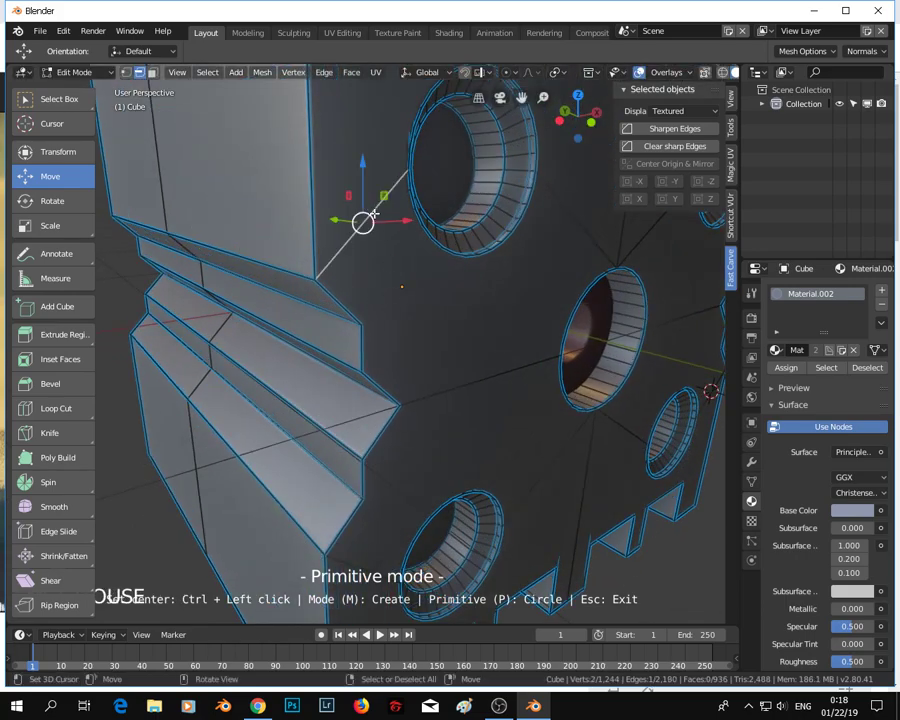
{"action": "key", "text": "KP_1"}
{"action": "key", "text": "KP_Decimal"}
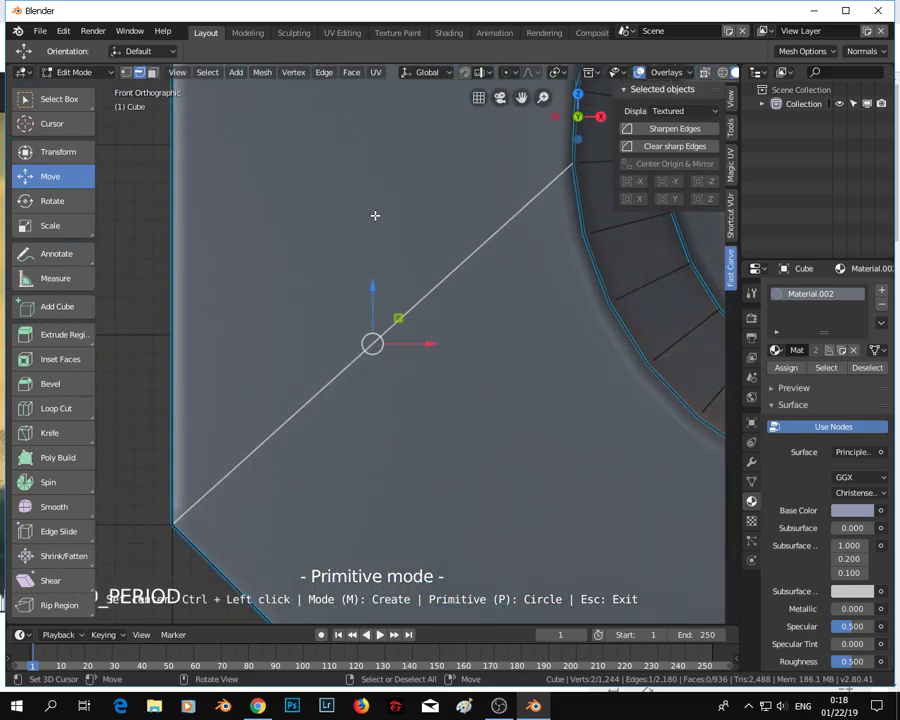
{"action": "scroll", "coordinate": [396, 216], "scroll_direction": "down", "scroll_amount": 3}
{"action": "scroll", "coordinate": [392, 226], "scroll_direction": "up", "scroll_amount": 1}
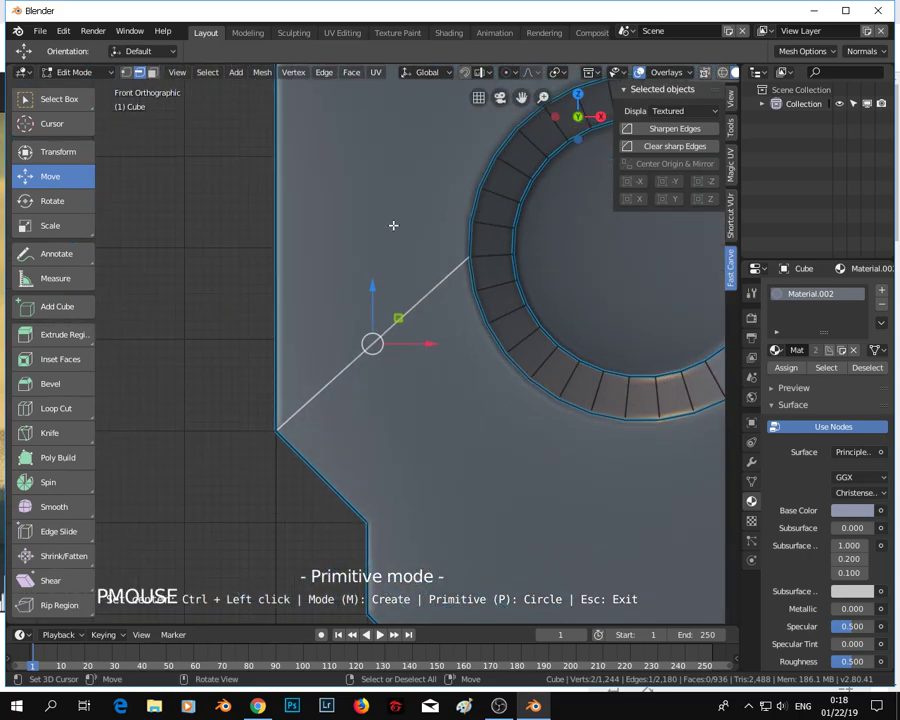
{"action": "key", "text": "k"}
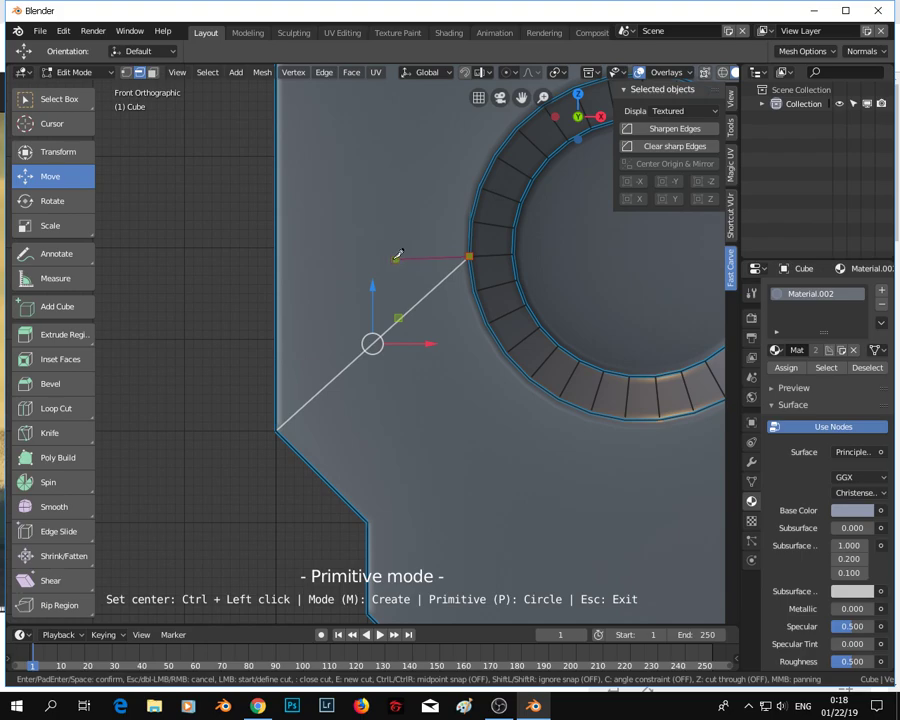
{"action": "key", "text": "c"}
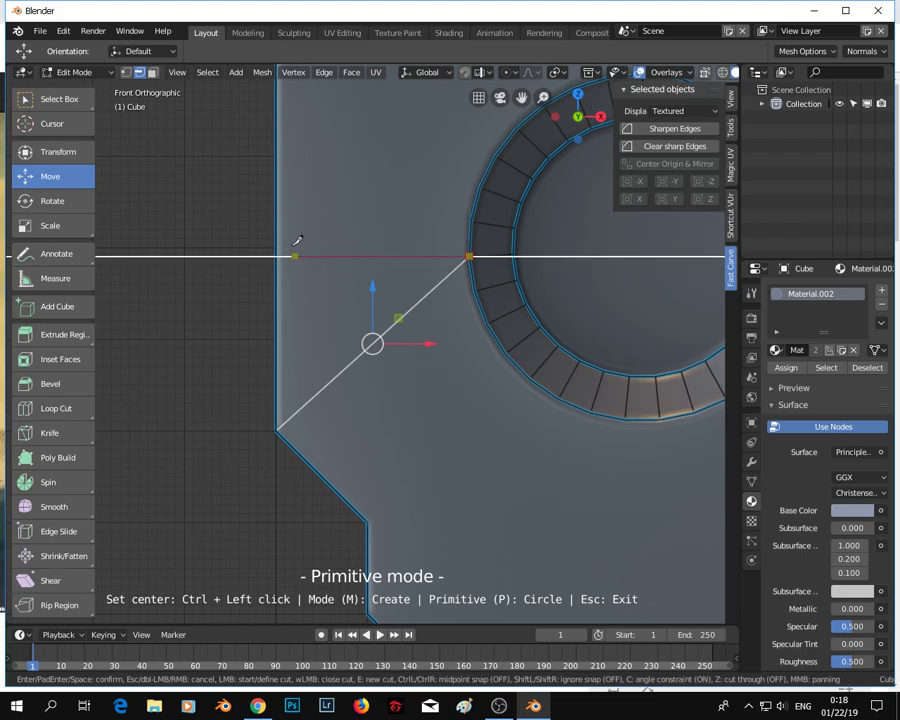
{"action": "left_click", "coordinate": [282, 241]}
{"action": "key", "text": "Return"}
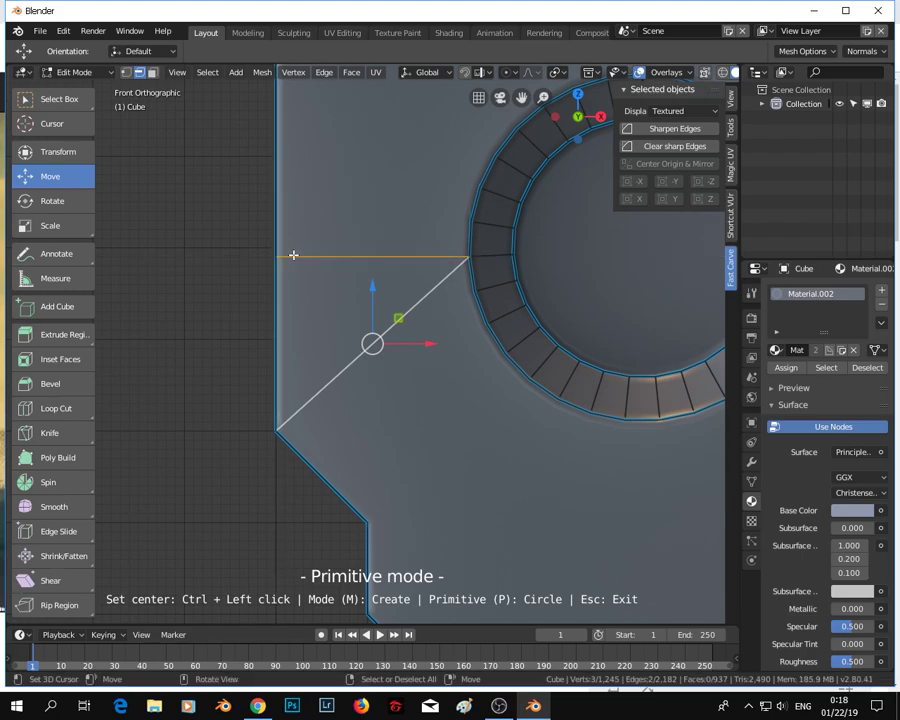
- Dissolve the diagonal edge running from the recess rim to the corner of the side groove
{"action": "left_click", "coordinate": [335, 371]}
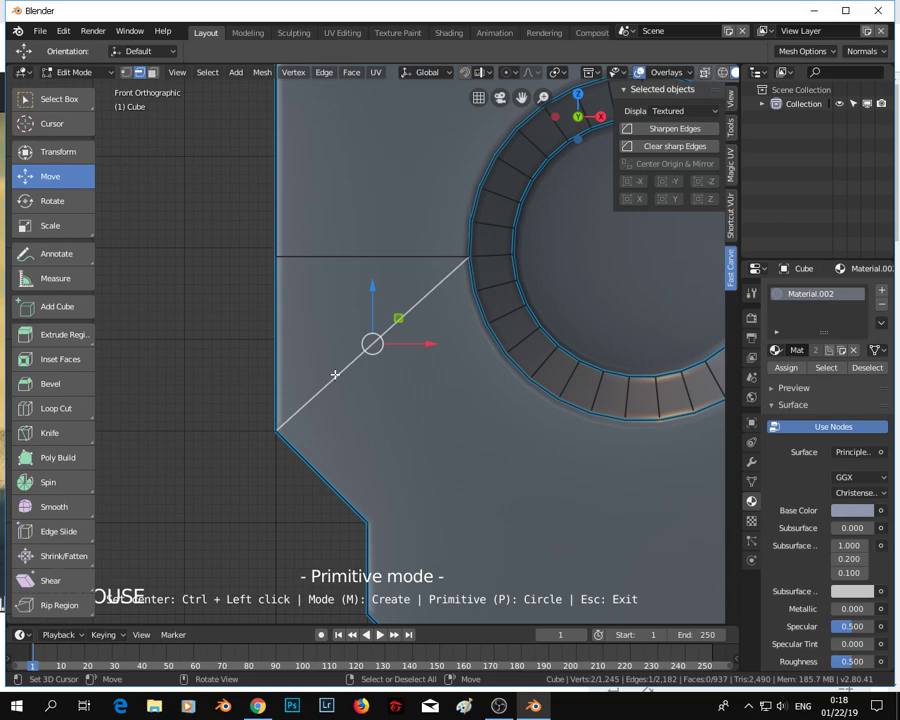
{"action": "key", "text": "x"}
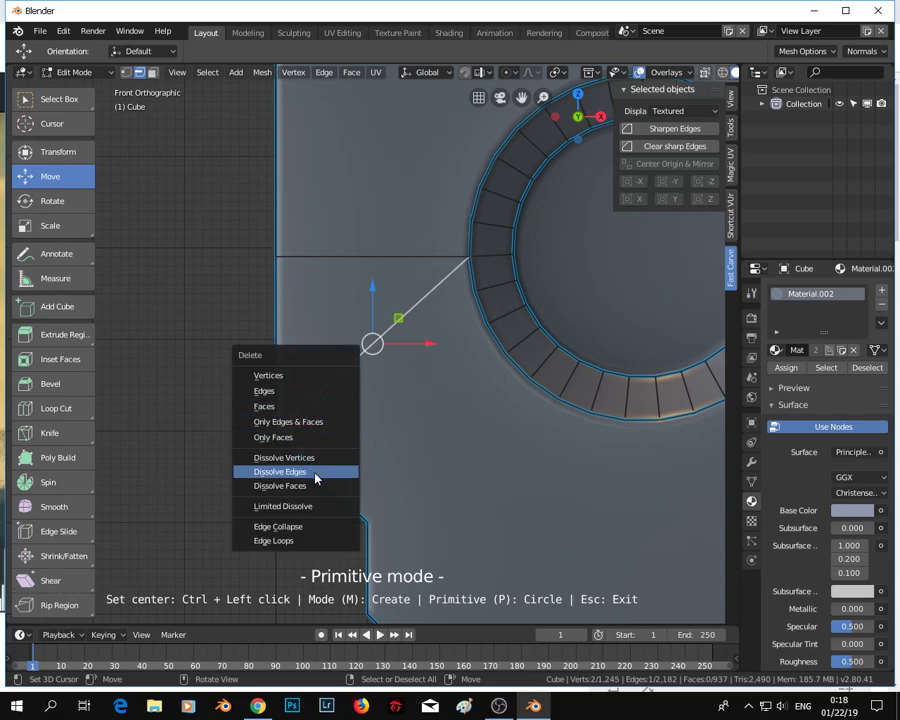
{"action": "left_click", "coordinate": [315, 478]}
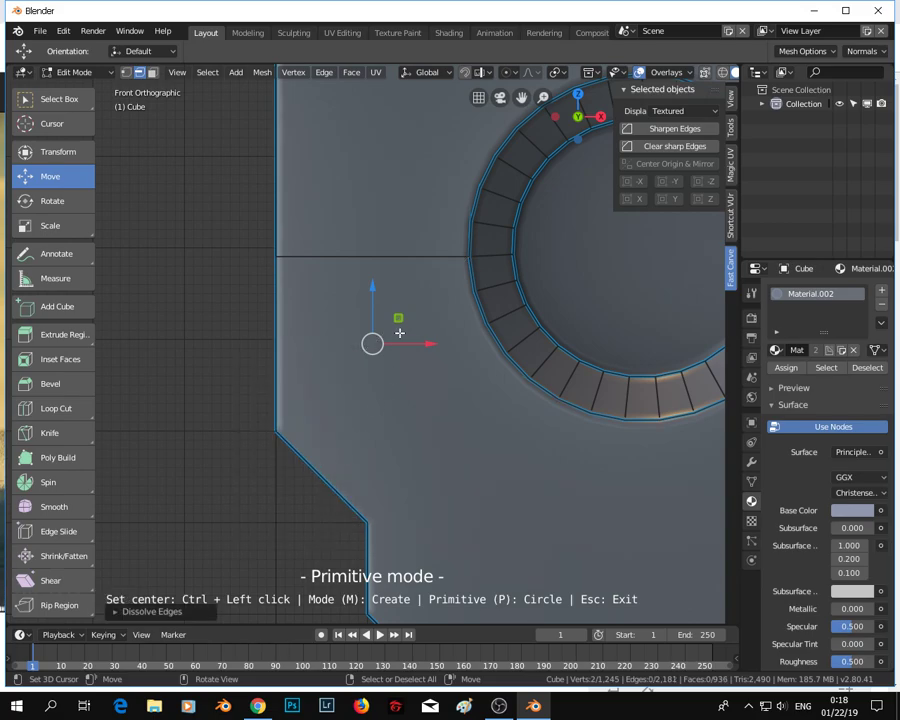
- Test the 3-segment bevel again on the long edge above the side groove and cancel it
{"action": "middle_click_drag", "start_coordinate": [389, 341], "coordinate": [498, 346]}
{"action": "left_click", "coordinate": [275, 392]}
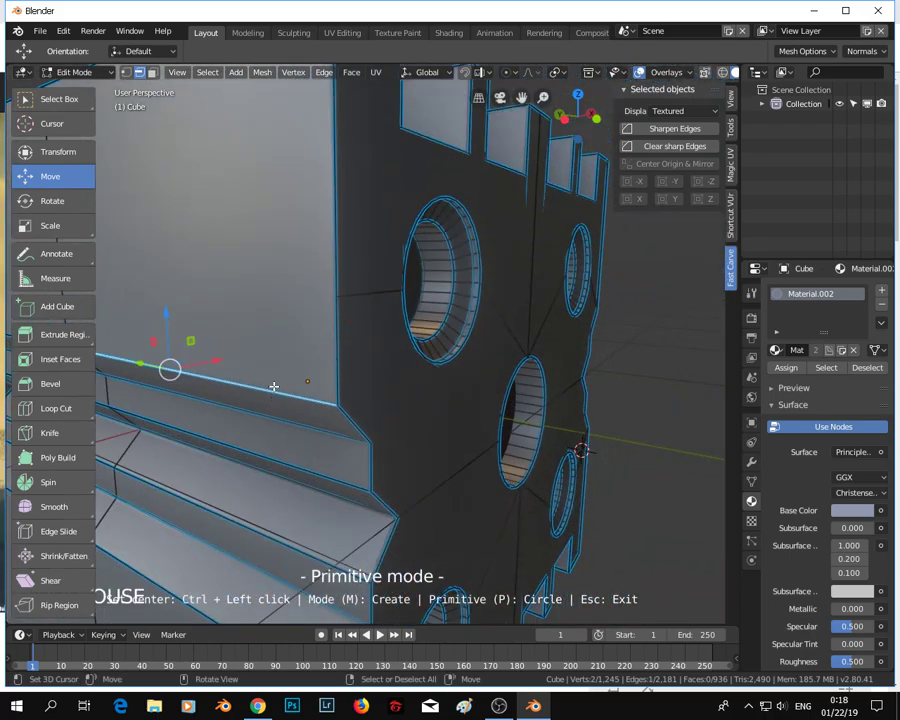
{"action": "scroll", "coordinate": [282, 342], "scroll_direction": "down", "scroll_amount": 2}
{"action": "middle_click_drag", "start_coordinate": [282, 328], "coordinate": [321, 228]}
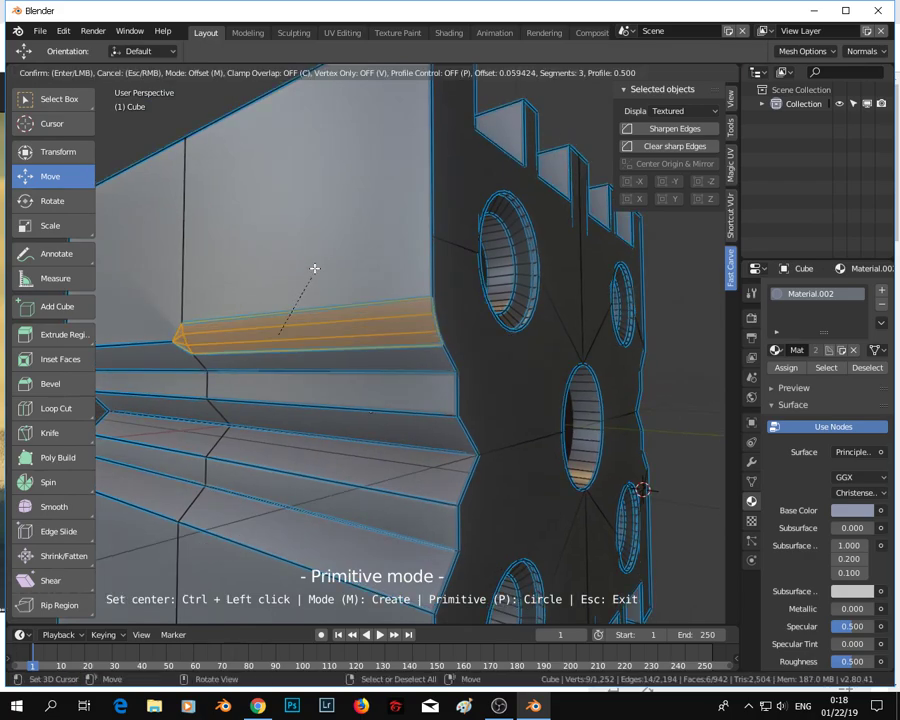
{"action": "scroll", "coordinate": [317, 261], "scroll_direction": "down", "scroll_amount": 4}
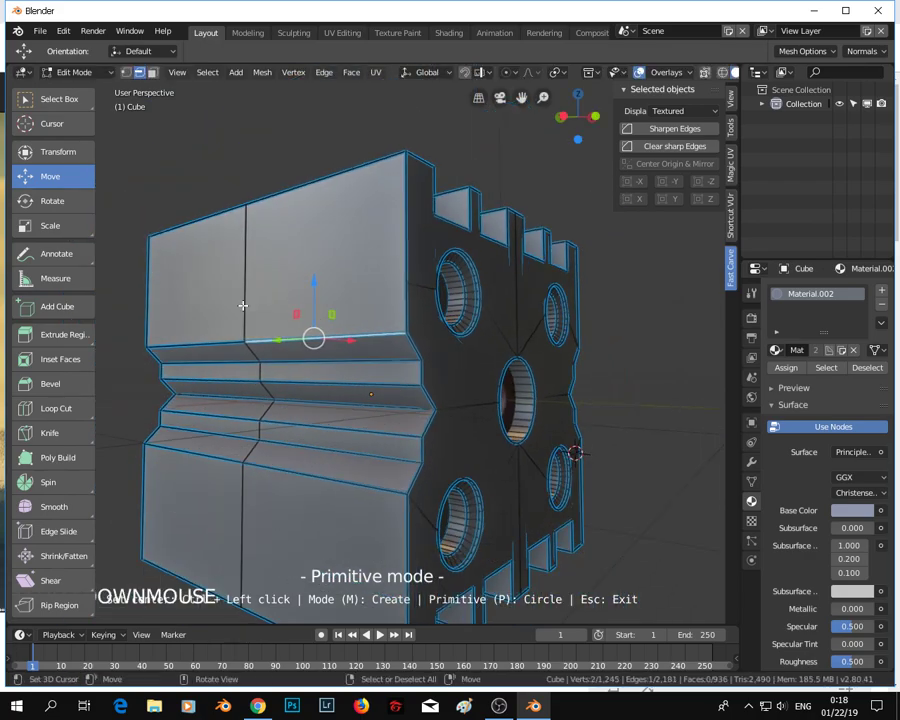
{"action": "middle_click_drag", "start_coordinate": [245, 301], "coordinate": [286, 336]}
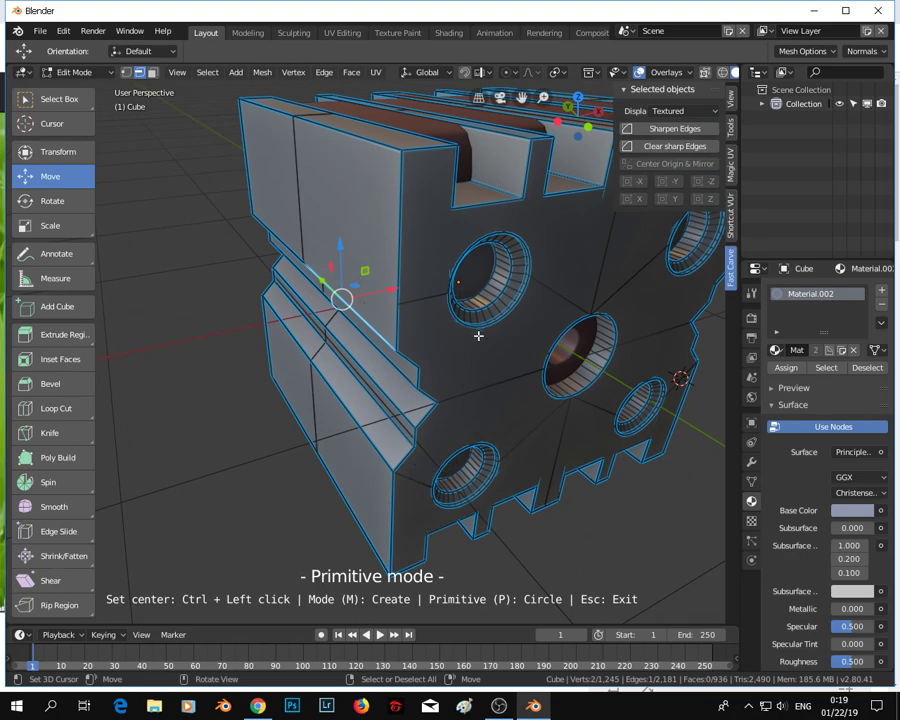
- Mirror the cube along Y in Object Mode to copy the corrected edge flow, and check the back face in Edit Mode
{"action": "key", "text": "Tab"}
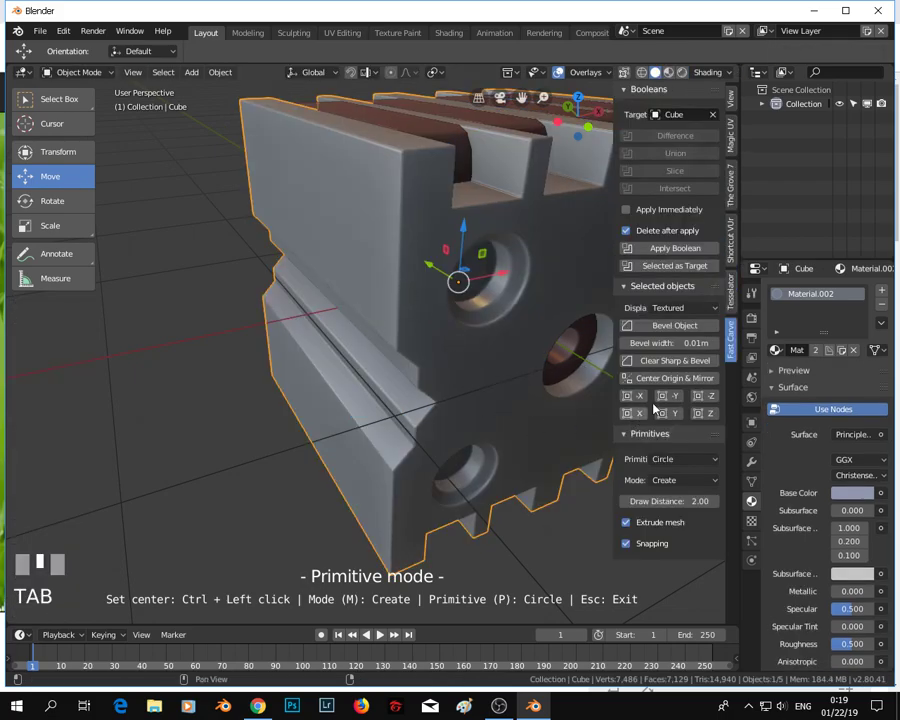
{"action": "left_click", "coordinate": [426, 405]}
{"action": "key", "text": "Tab"}
{"action": "middle_click_drag", "start_coordinate": [426, 402], "coordinate": [480, 330]}
{"action": "scroll", "coordinate": [522, 308], "scroll_direction": "down", "scroll_amount": 5}
{"action": "scroll", "coordinate": [528, 304], "scroll_direction": "down", "scroll_amount": 3}
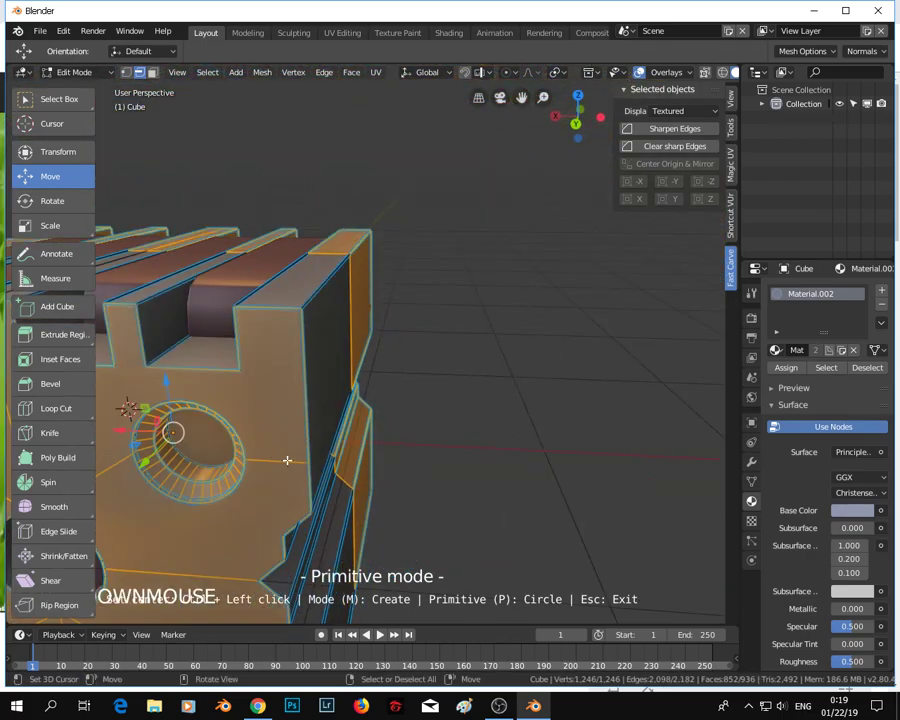
{"action": "scroll", "coordinate": [477, 405], "scroll_direction": "down", "scroll_amount": 2}
{"action": "middle_click_drag", "start_coordinate": [476, 410], "coordinate": [358, 408]}
{"action": "scroll", "coordinate": [392, 400], "scroll_direction": "up", "scroll_amount": 3}
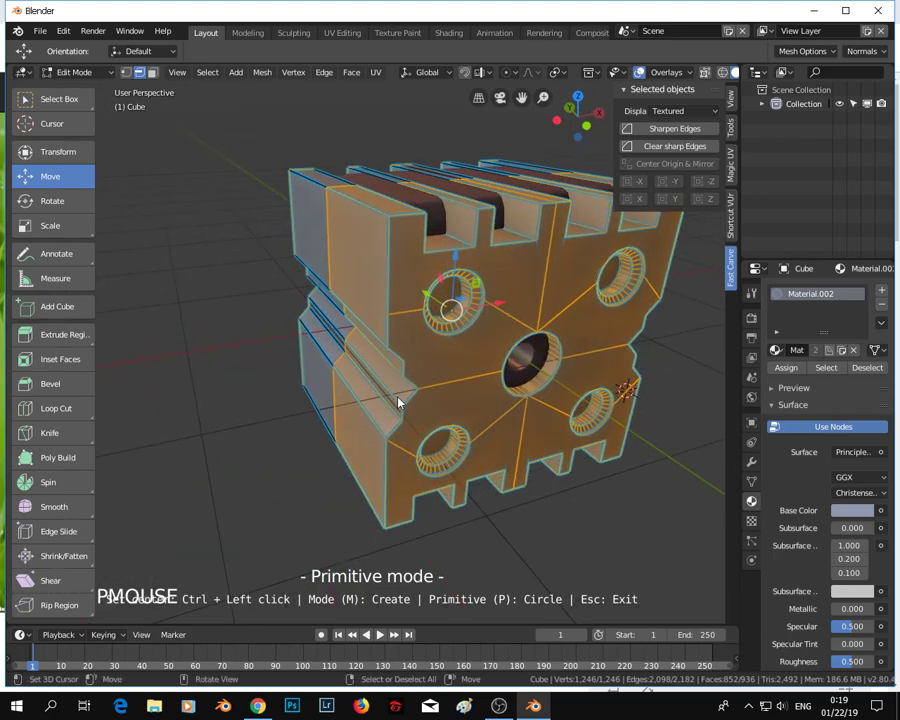
- Mirror the cube along its Z axis with the positive Z option and check the mesh in Edit Mode
{"action": "key", "text": "Tab"}
{"action": "left_click", "coordinate": [703, 413]}
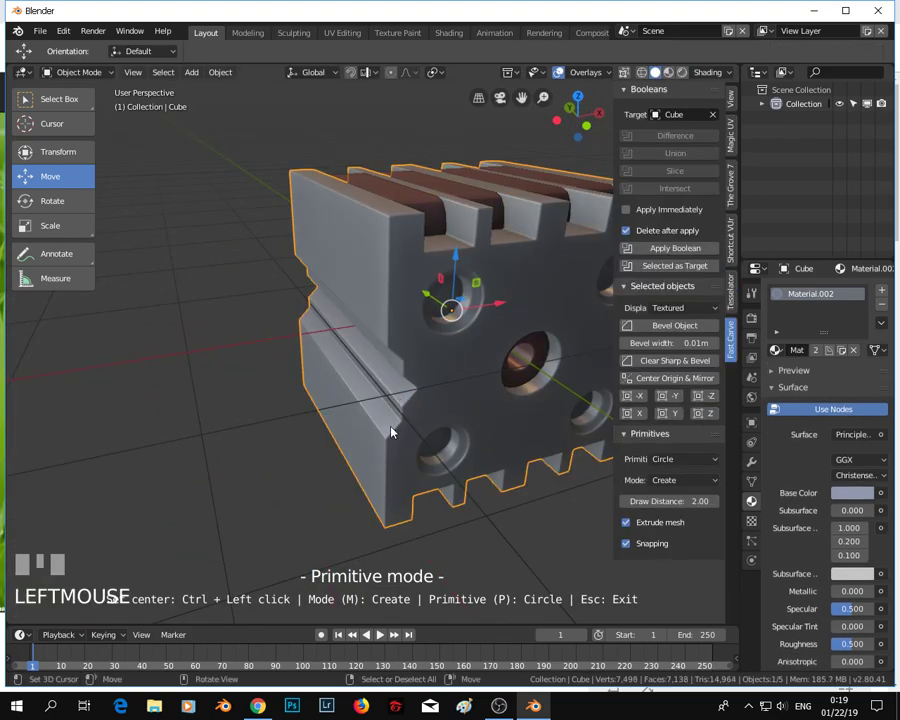
{"action": "key", "text": "Tab"}
{"action": "key", "text": "Tab"}
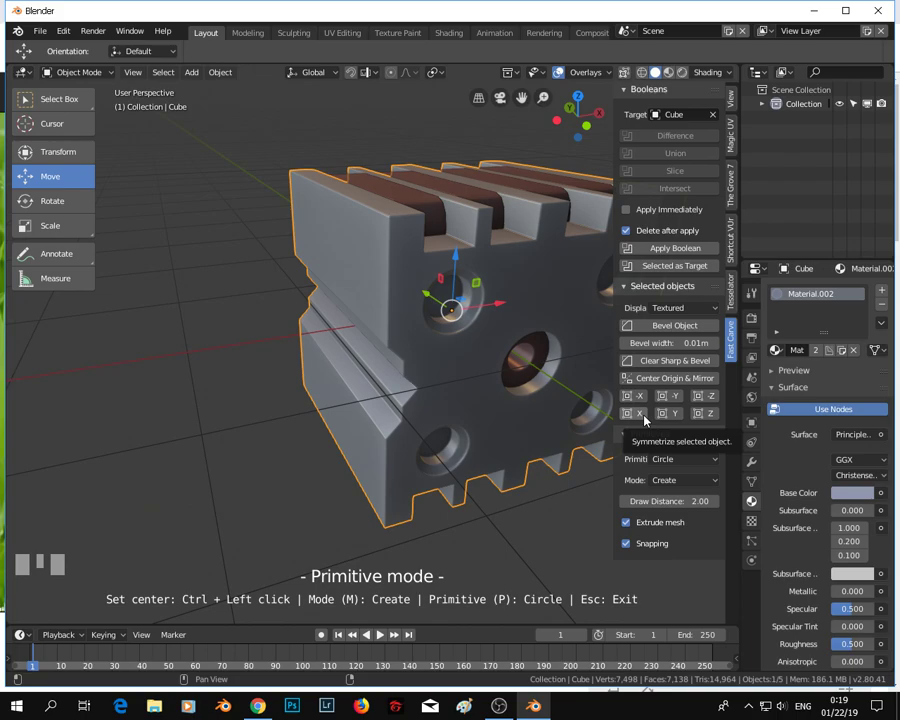
- Try mirroring the cube along its X axis with the positive X option, and undo it
{"action": "left_click", "coordinate": [645, 420]}
{"action": "key", "text": "Tab"}
{"action": "key", "text": "Tab"}
{"action": "key", "text": "ctrl+z"}
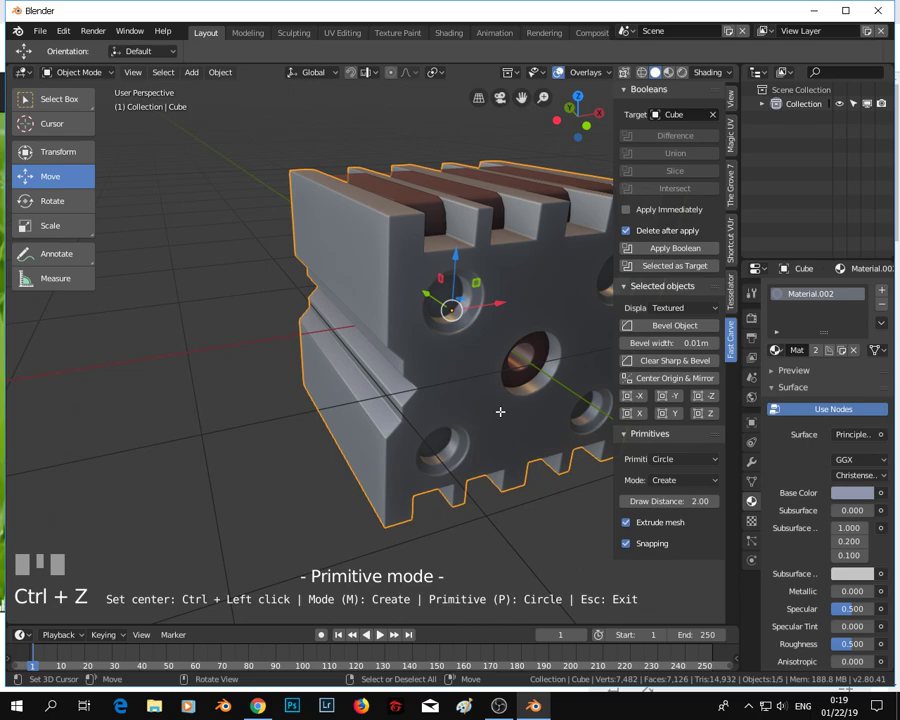
{"action": "key", "text": "ctrl+z"}
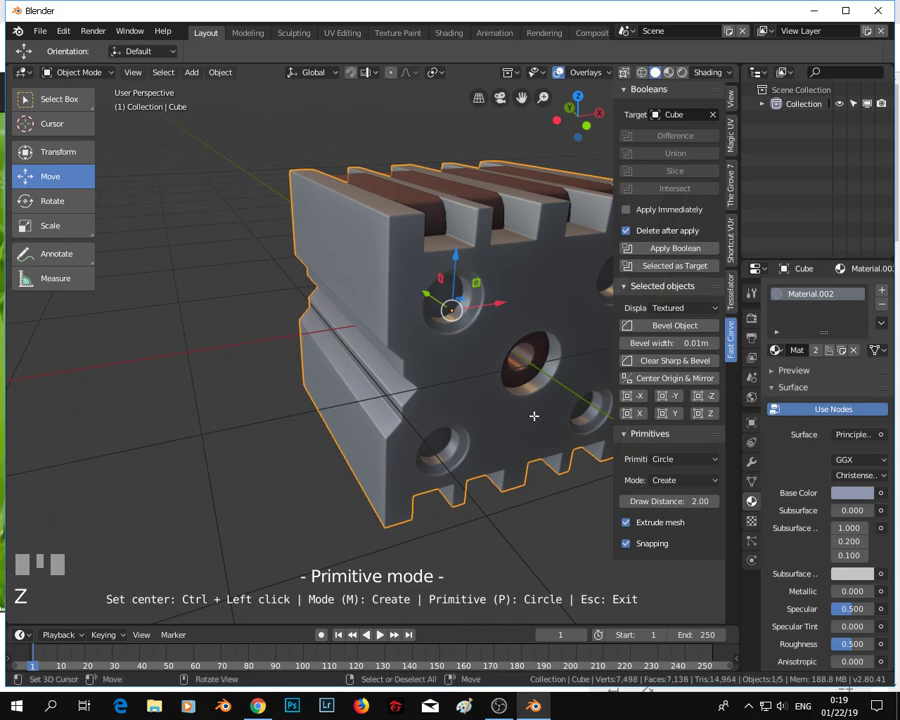
- Mirror the cube along its X axis with the -X option, inspect the edge flow in Edit Mode and return to Object Mode
{"action": "left_click", "coordinate": [636, 396]}
{"action": "scroll", "coordinate": [470, 428], "scroll_direction": "down", "scroll_amount": 2}
{"action": "key", "text": "Tab"}
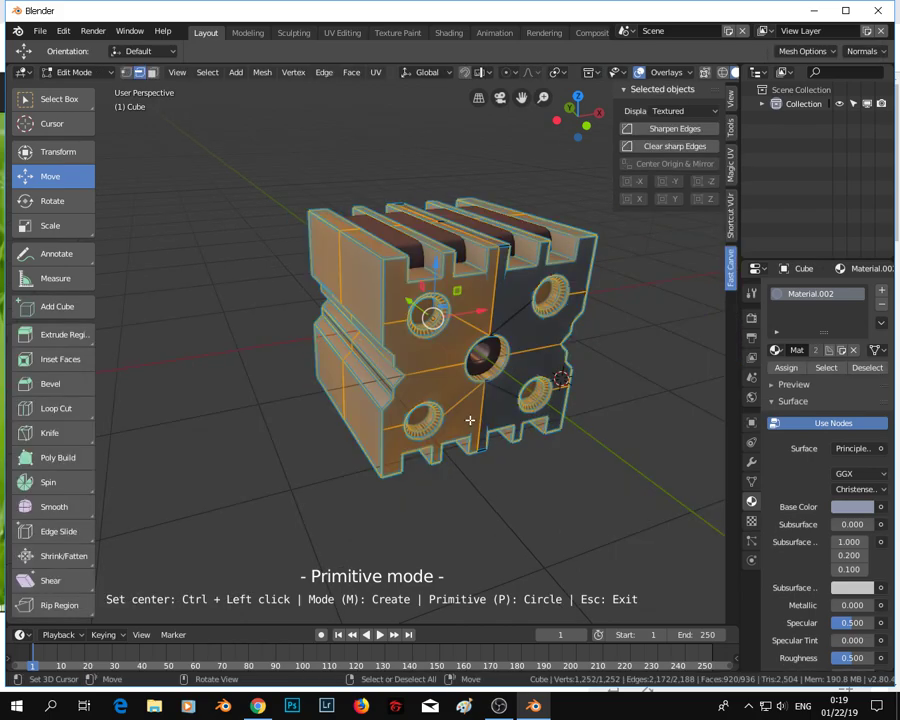
{"action": "middle_click_drag", "start_coordinate": [568, 445], "coordinate": [498, 418]}
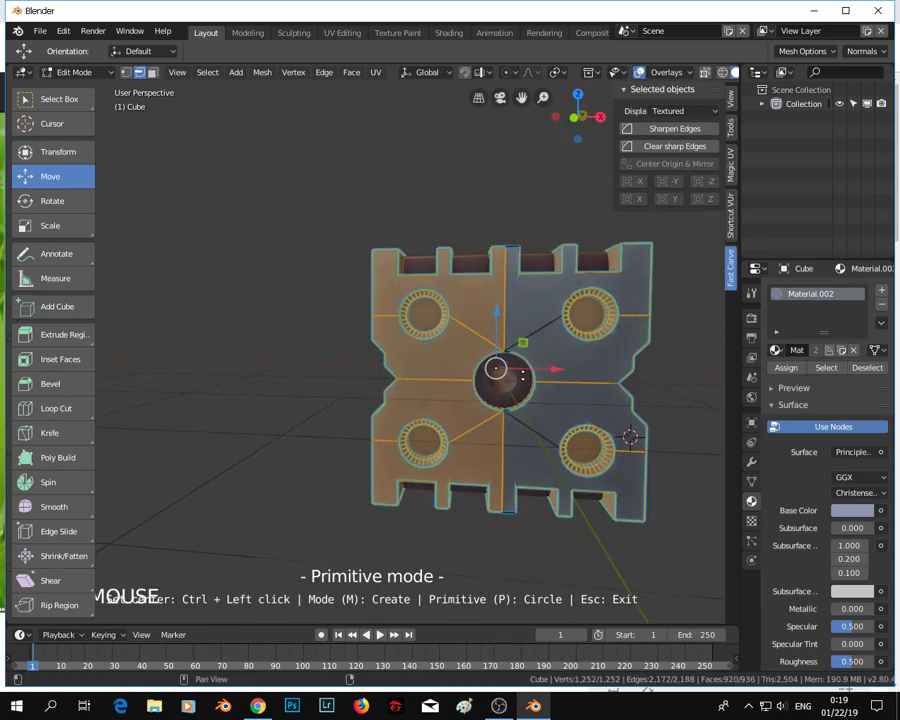
{"action": "middle_click_drag", "start_coordinate": [370, 375], "coordinate": [284, 352]}
{"action": "scroll", "coordinate": [284, 352], "scroll_direction": "down", "scroll_amount": 4}
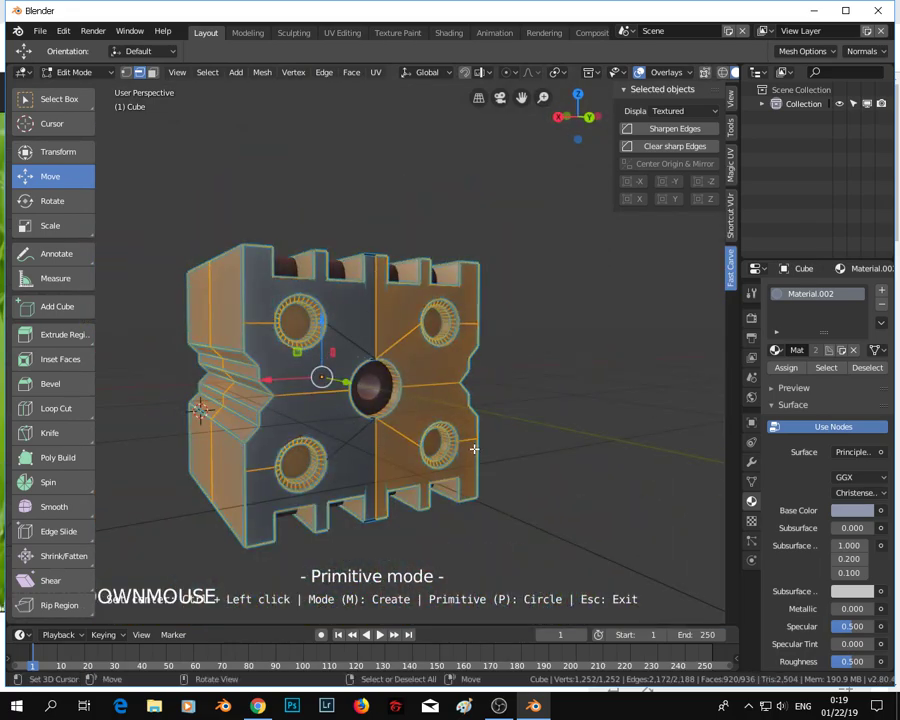
{"action": "middle_click_drag", "start_coordinate": [278, 440], "coordinate": [427, 402]}
{"action": "scroll", "coordinate": [516, 464], "scroll_direction": "up", "scroll_amount": 4}
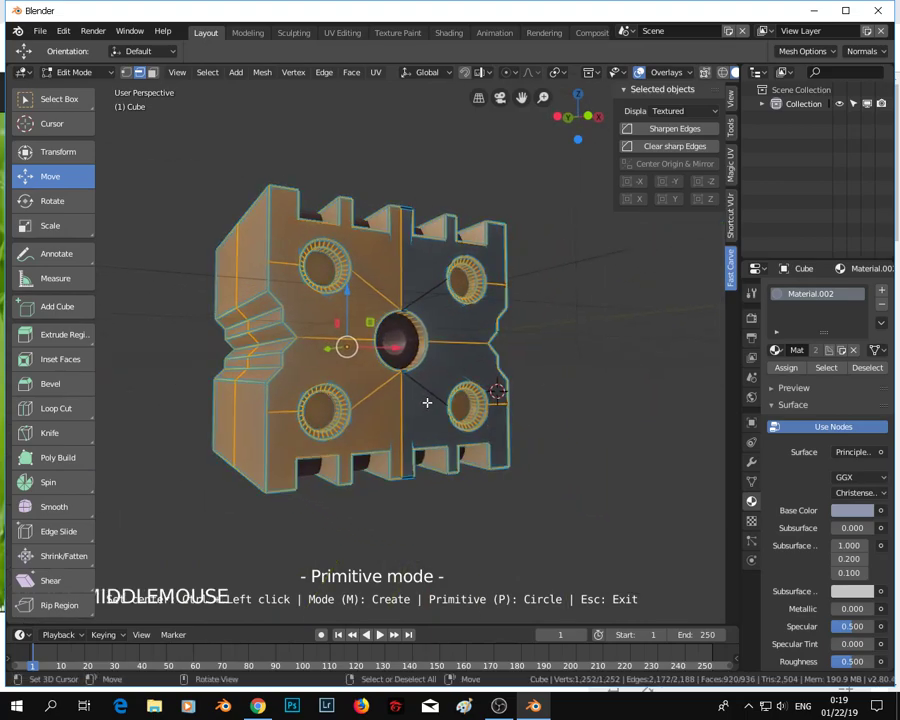
{"action": "scroll", "coordinate": [427, 402], "scroll_direction": "up", "scroll_amount": 2}
{"action": "key", "text": "Tab"}
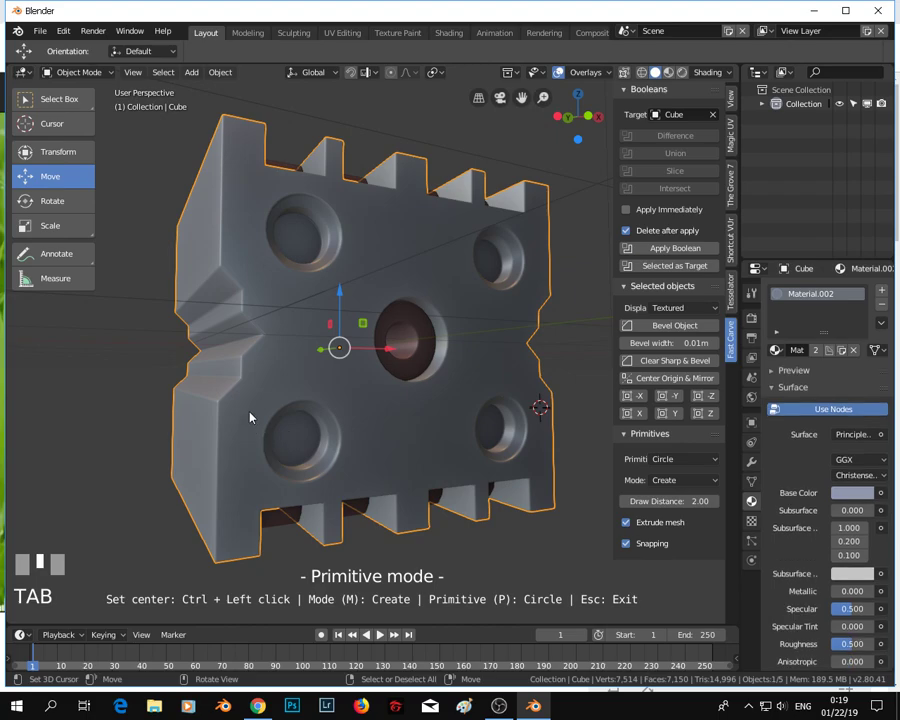
- In Edit Mode, select the edge loop running around the middle of the block across the grooved side and ribs, and dissolve its edges
{"action": "middle_click_drag", "start_coordinate": [270, 420], "coordinate": [333, 434]}
{"action": "scroll", "coordinate": [333, 434], "scroll_direction": "down", "scroll_amount": 2}
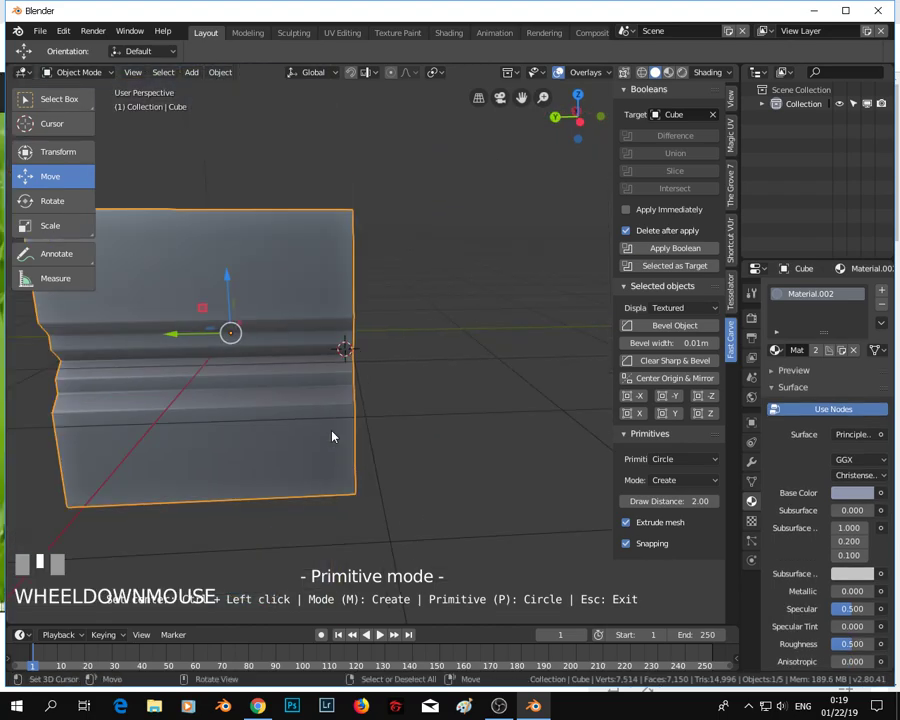
{"action": "key", "text": "Tab"}
{"action": "middle_click_drag", "start_coordinate": [404, 423], "coordinate": [381, 474]}
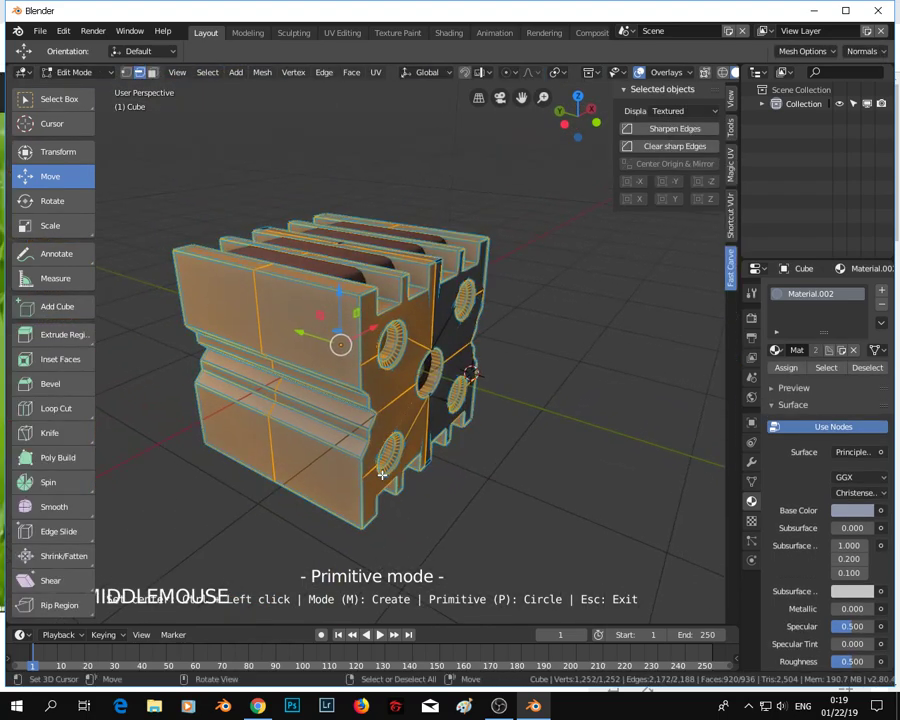
{"action": "middle_click_drag", "start_coordinate": [273, 421], "coordinate": [293, 428]}
{"action": "left_click", "coordinate": [260, 356], "text": "alt"}
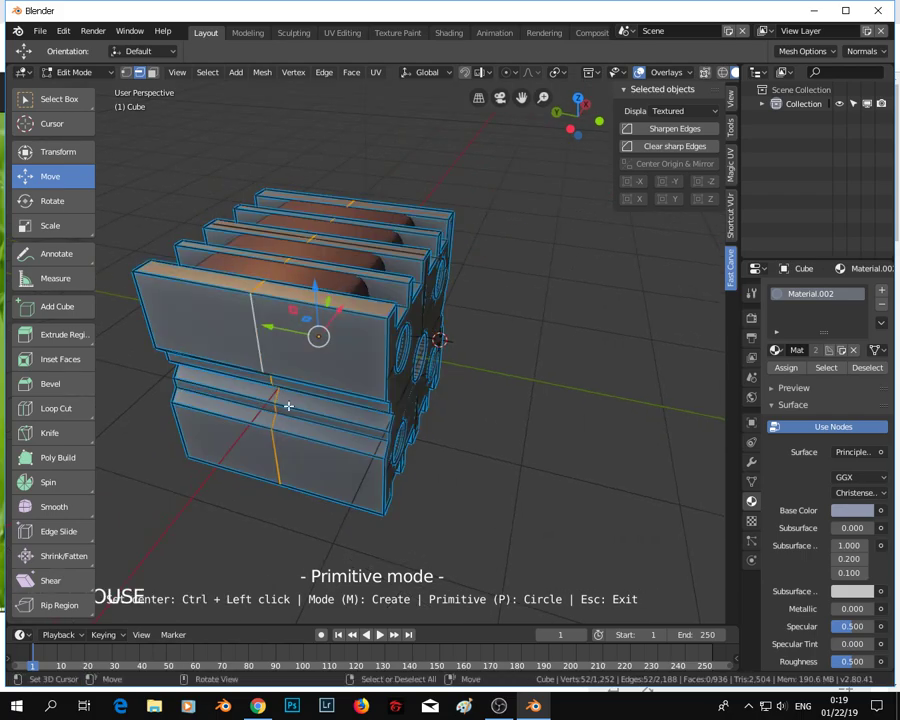
{"action": "key", "text": "x"}
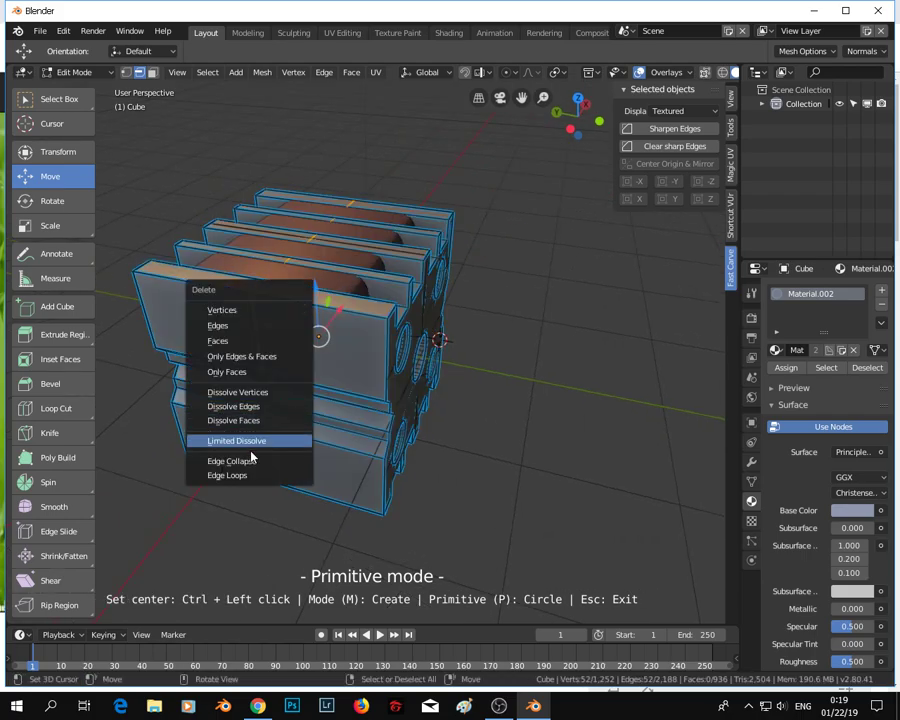
{"action": "left_click", "coordinate": [278, 408]}
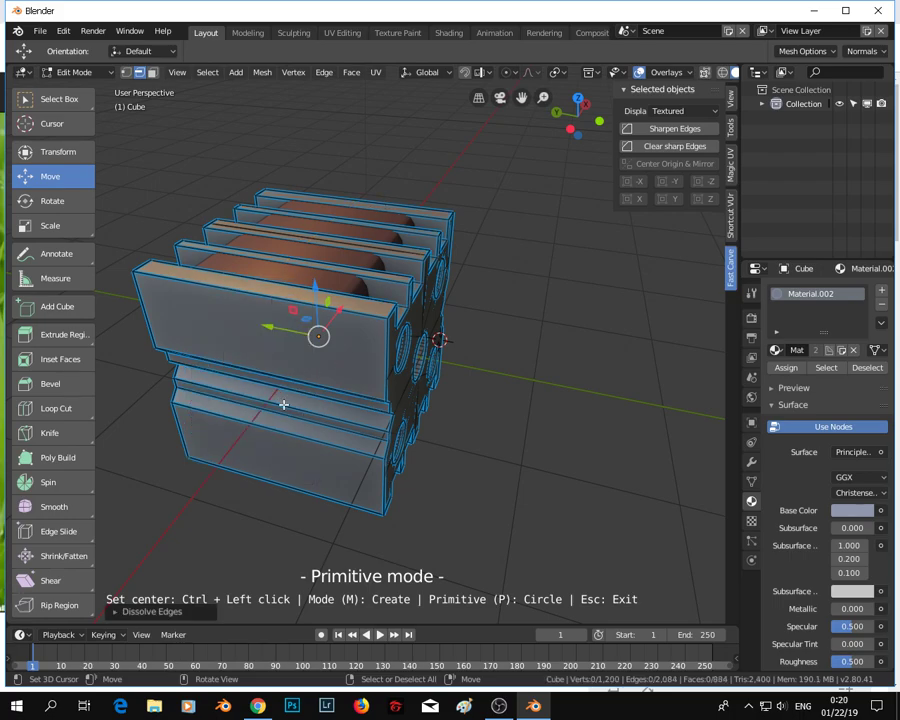
- Bevel the four outer edges of the stepped grooves on both sides with 3 segments and an offset of about 0.043
{"action": "middle_click_drag", "start_coordinate": [283, 404], "coordinate": [356, 350]}
{"action": "middle_click_drag", "start_coordinate": [356, 398], "coordinate": [331, 420]}
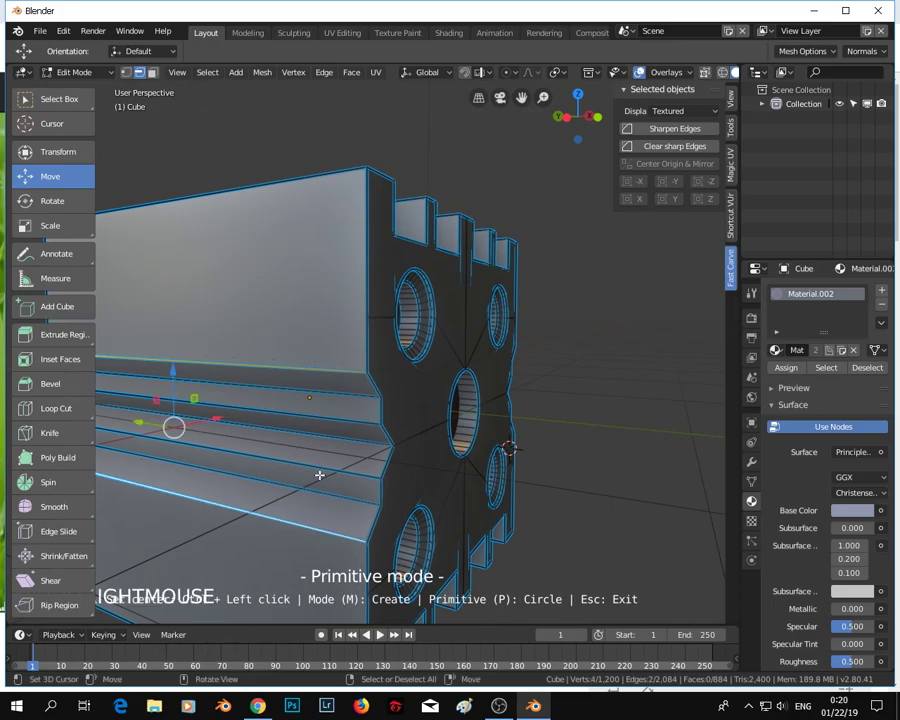
{"action": "middle_click_drag", "start_coordinate": [320, 476], "coordinate": [384, 372]}
{"action": "middle_click_drag", "start_coordinate": [597, 384], "coordinate": [364, 397]}
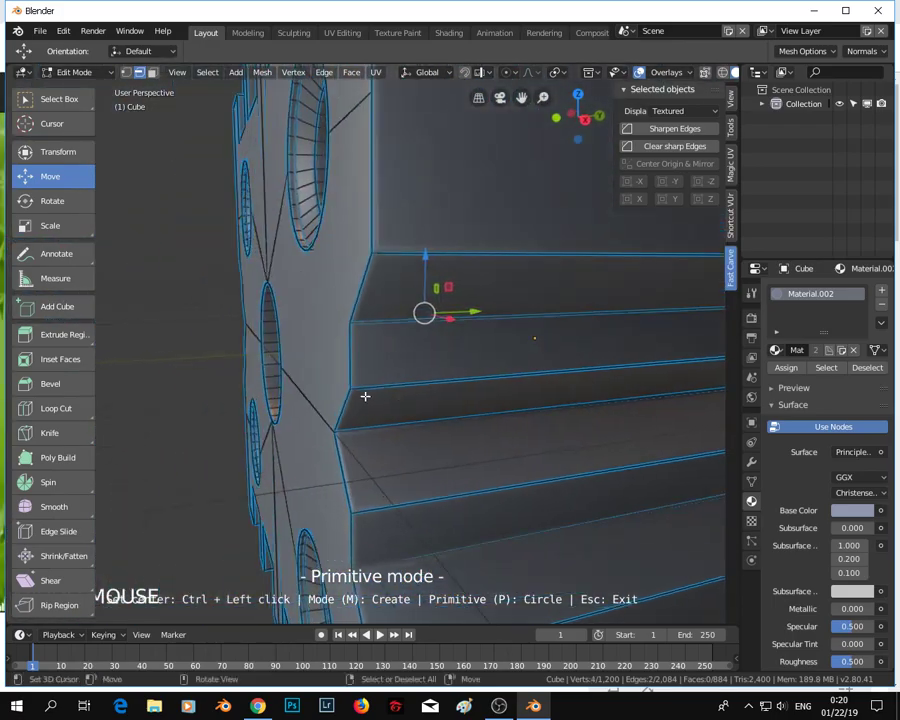
{"action": "right_click", "coordinate": [480, 290]}
{"action": "middle_click_drag", "start_coordinate": [528, 434], "coordinate": [484, 299], "text": "shift"}
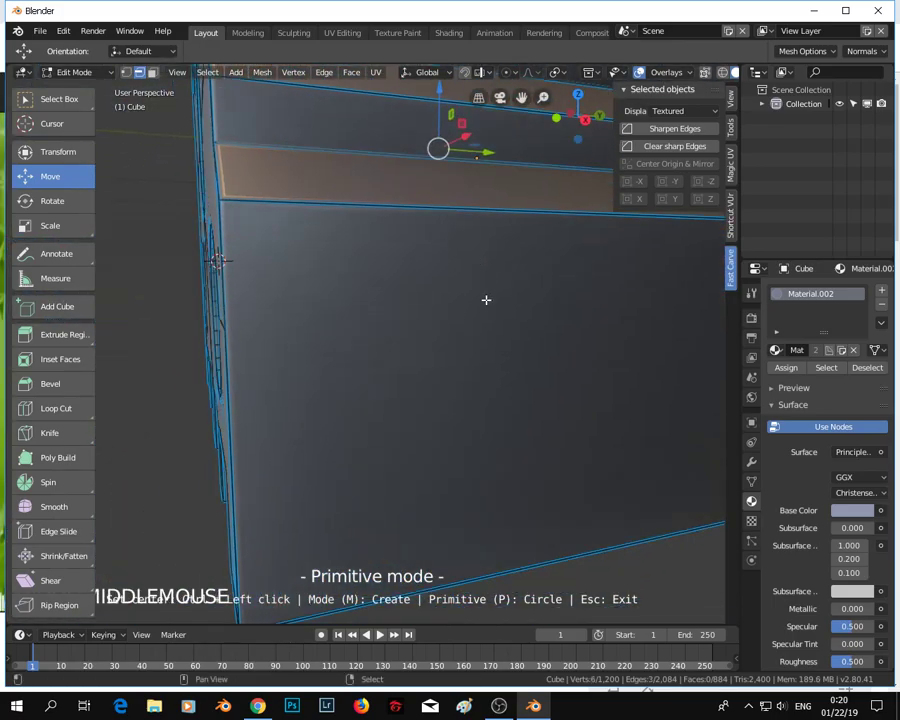
{"action": "right_click", "coordinate": [504, 209], "text": "shift"}
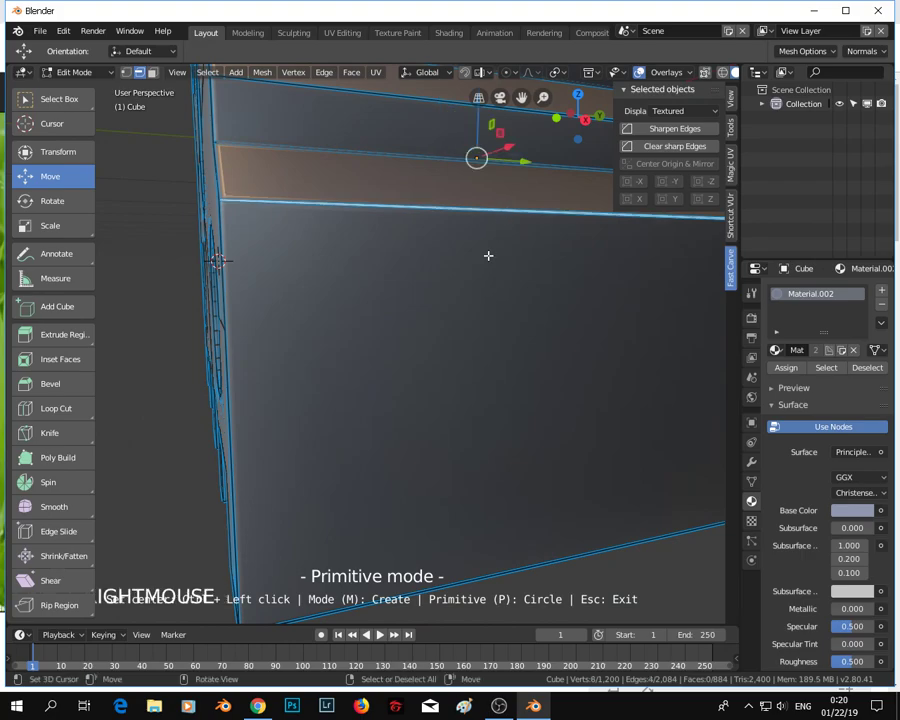
{"action": "key", "text": "KP_3"}
{"action": "key", "text": "KP_Decimal"}
{"action": "middle_click_drag", "start_coordinate": [551, 322], "coordinate": [450, 237]}
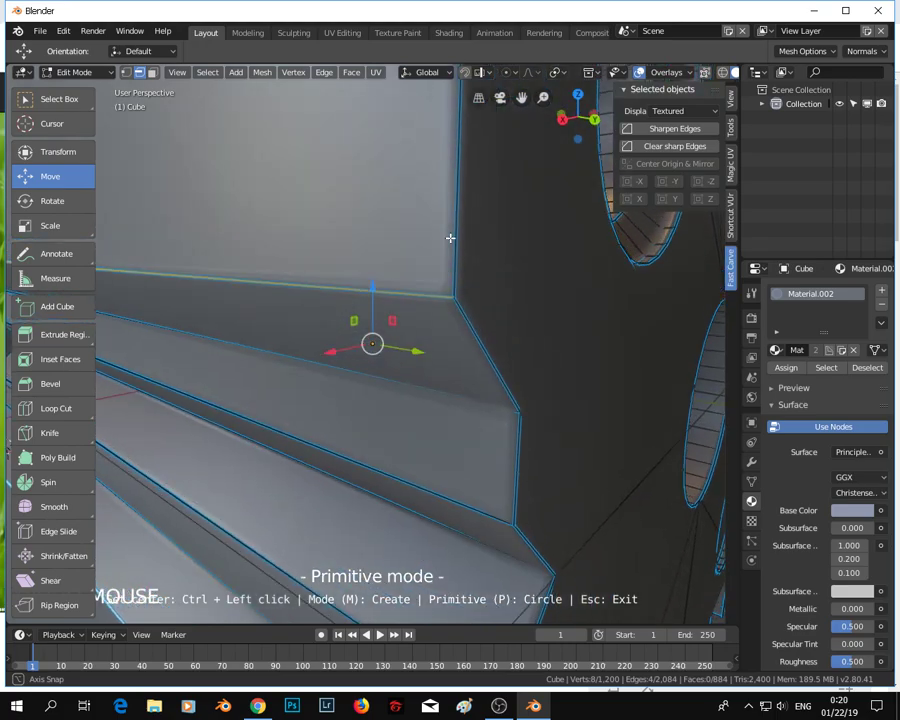
{"action": "key", "text": "ctrl+b"}
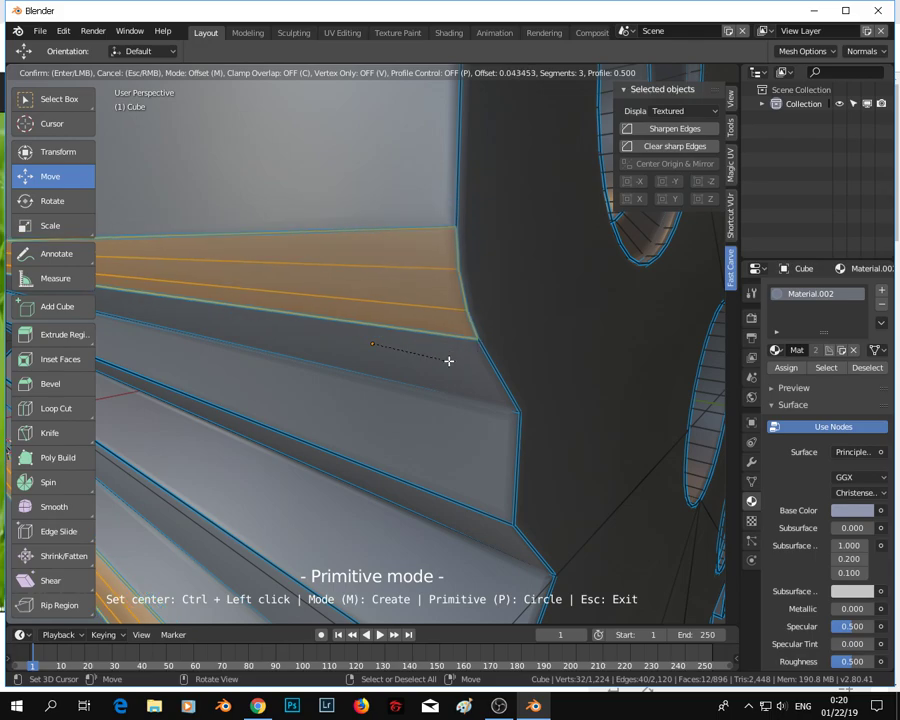
{"action": "left_click", "coordinate": [449, 363]}
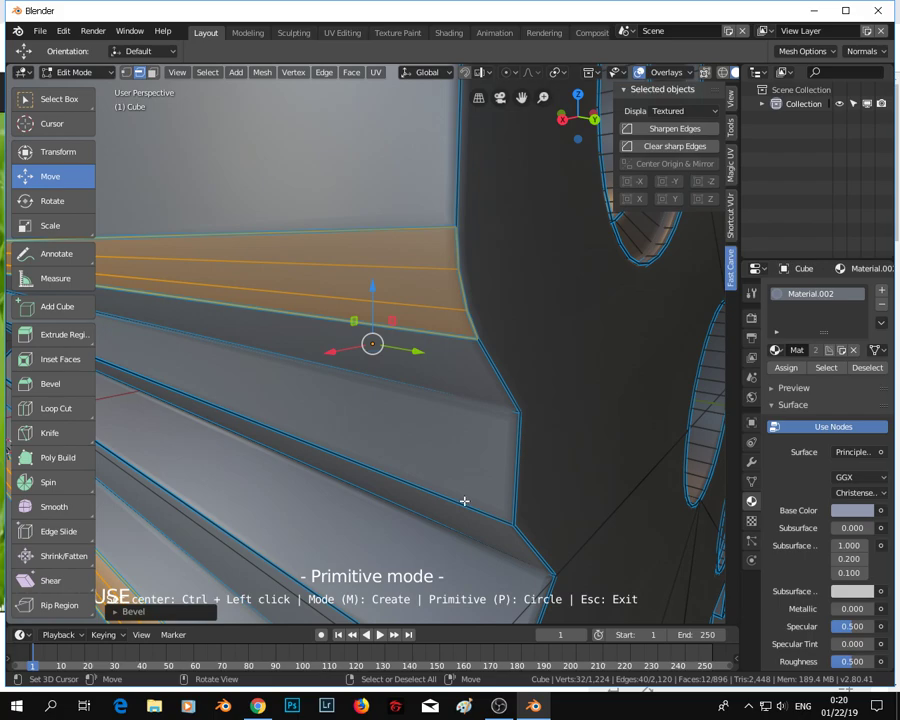
- Reapply the object bevel in Object Mode and inspect the rounded groove edges, holes and ribs around the block
{"action": "scroll", "coordinate": [464, 501], "scroll_direction": "down", "scroll_amount": 6}
{"action": "scroll", "coordinate": [470, 495], "scroll_direction": "up", "scroll_amount": 3}
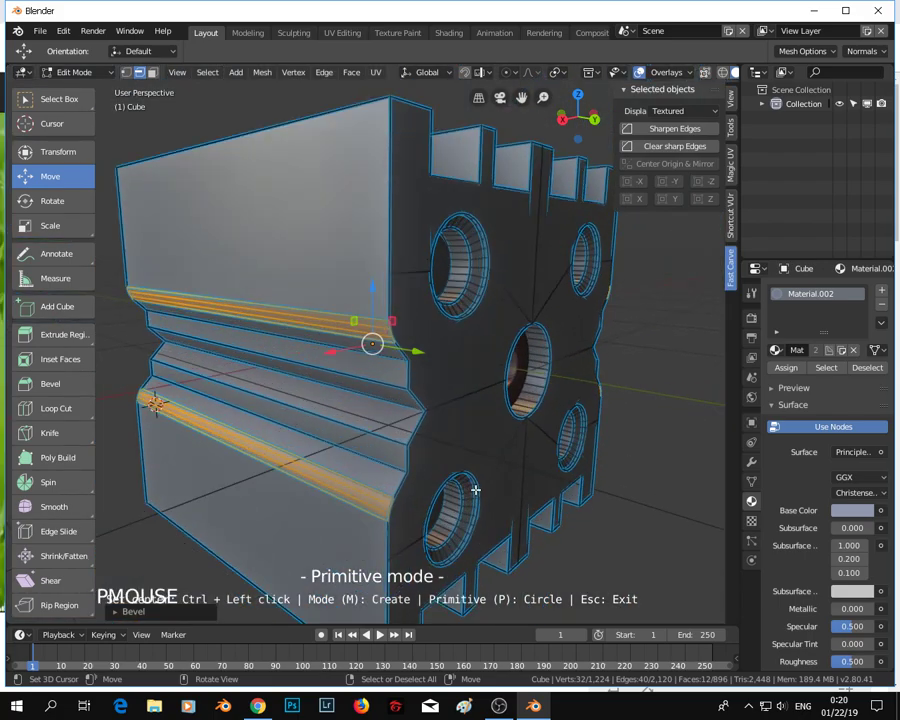
{"action": "middle_click_drag", "start_coordinate": [409, 478], "coordinate": [402, 463]}
{"action": "key", "text": "Tab"}
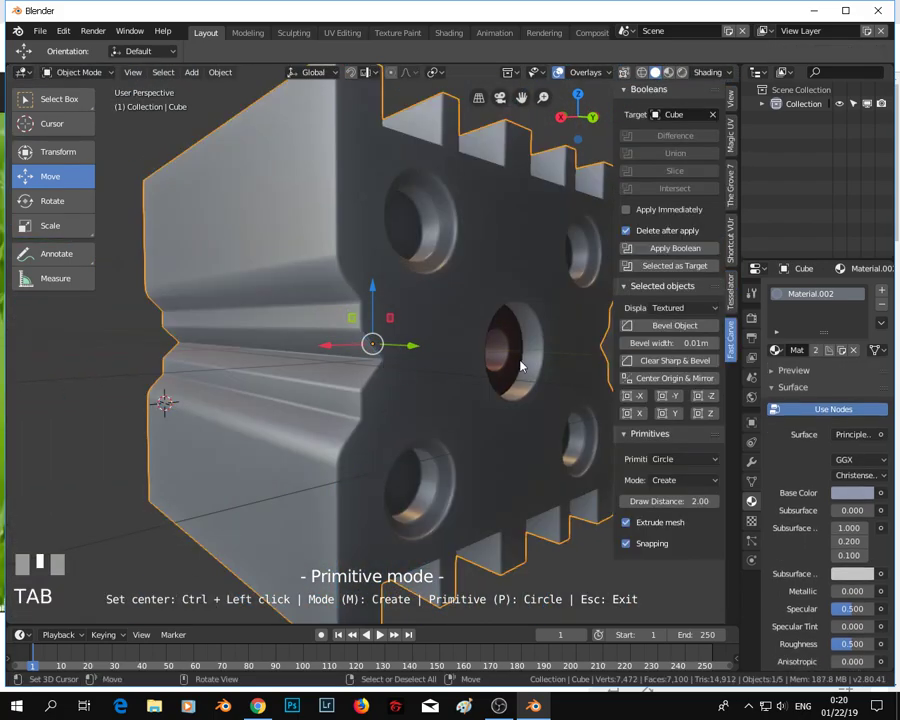
{"action": "left_click", "coordinate": [672, 343]}
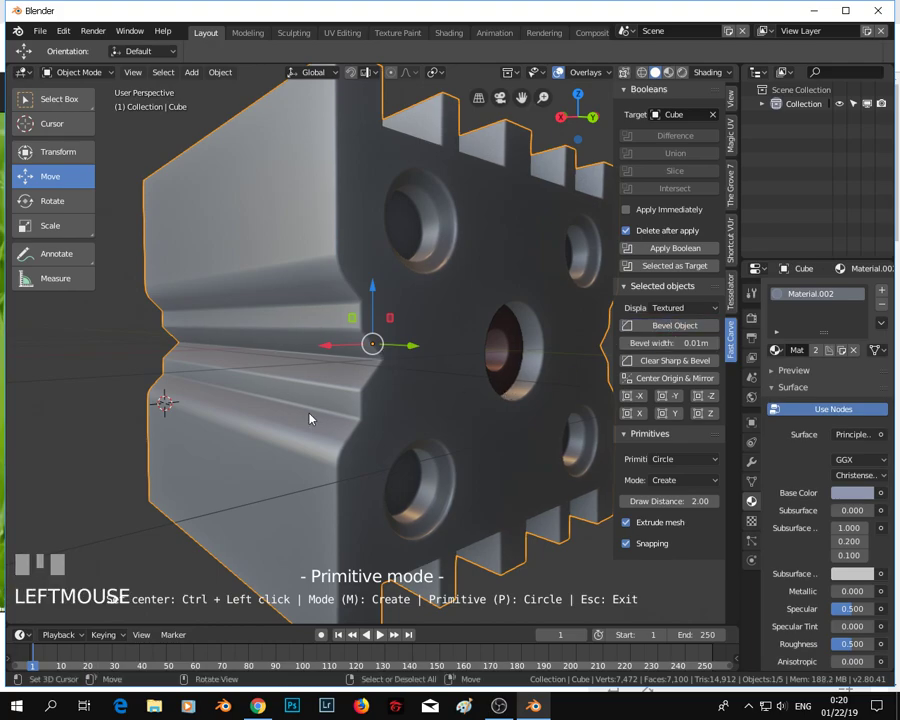
{"action": "scroll", "coordinate": [310, 419], "scroll_direction": "up", "scroll_amount": 2}
{"action": "middle_click_drag", "start_coordinate": [309, 417], "coordinate": [394, 418]}
{"action": "scroll", "coordinate": [305, 404], "scroll_direction": "down", "scroll_amount": 3}
{"action": "middle_click_drag", "start_coordinate": [305, 404], "coordinate": [400, 411]}
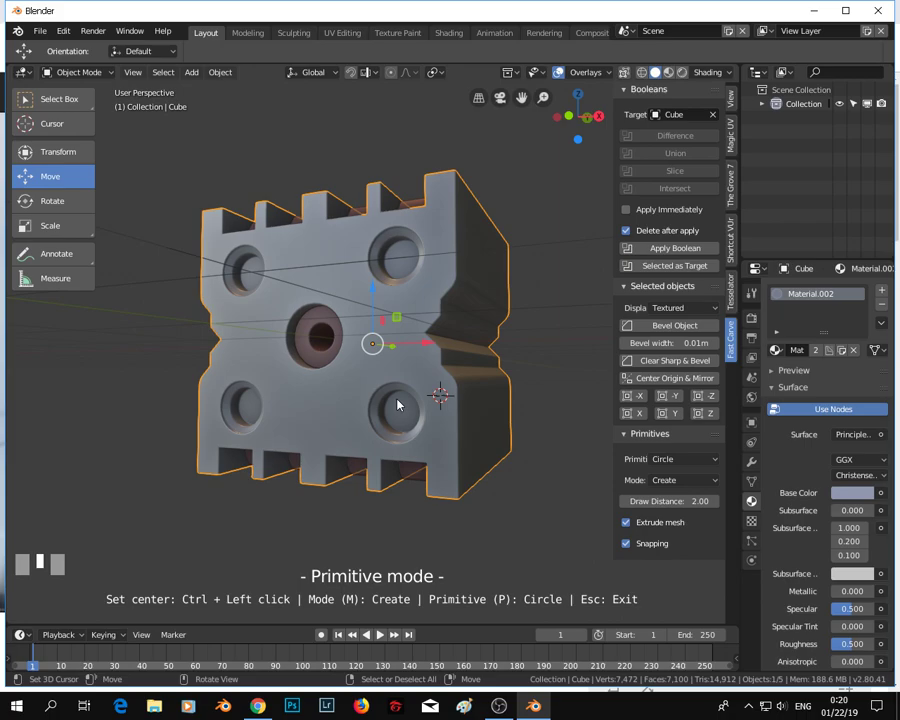
{"action": "scroll", "coordinate": [397, 404], "scroll_direction": "up", "scroll_amount": 2}
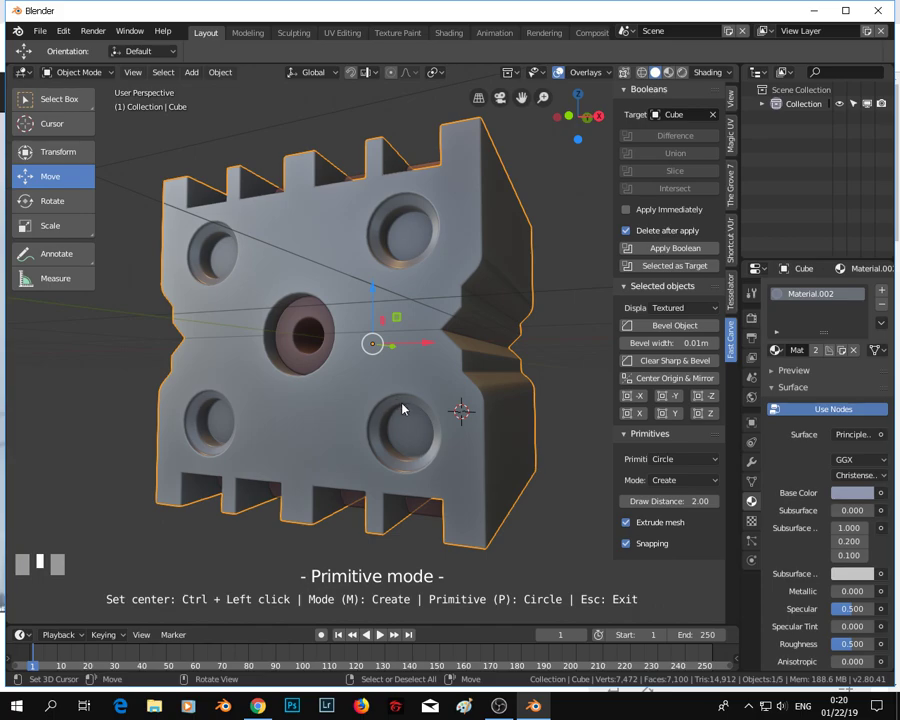
{"action": "middle_click_drag", "start_coordinate": [460, 324], "coordinate": [280, 435]}
{"action": "right_click", "coordinate": [281, 442]}
{"action": "right_click", "coordinate": [272, 425]}
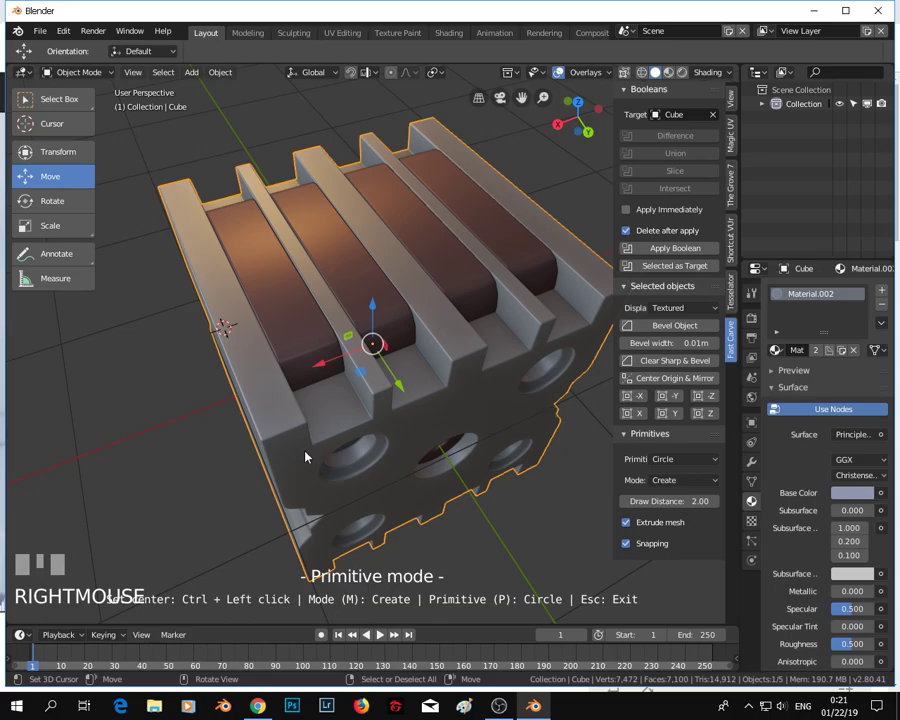
- In Edit Mode, select the centre edge line running along the middle rib and down the hole face, and dissolve its edges
{"action": "key", "text": "KP_1"}
{"action": "key", "text": "KP_Decimal"}
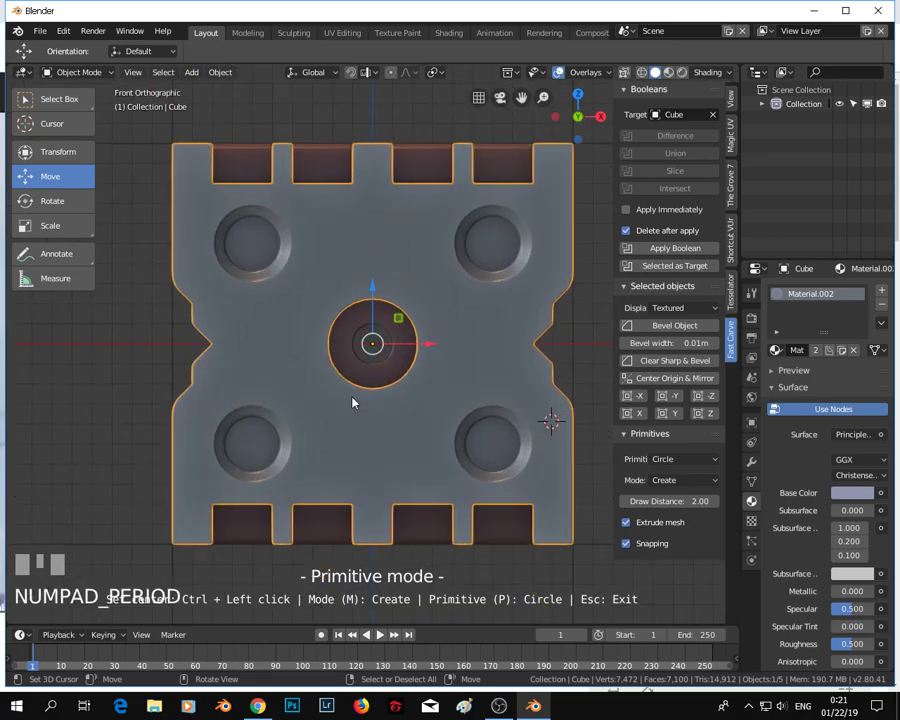
{"action": "key", "text": "Tab"}
{"action": "middle_click_drag", "start_coordinate": [291, 179], "coordinate": [364, 237]}
{"action": "right_click", "coordinate": [339, 175]}
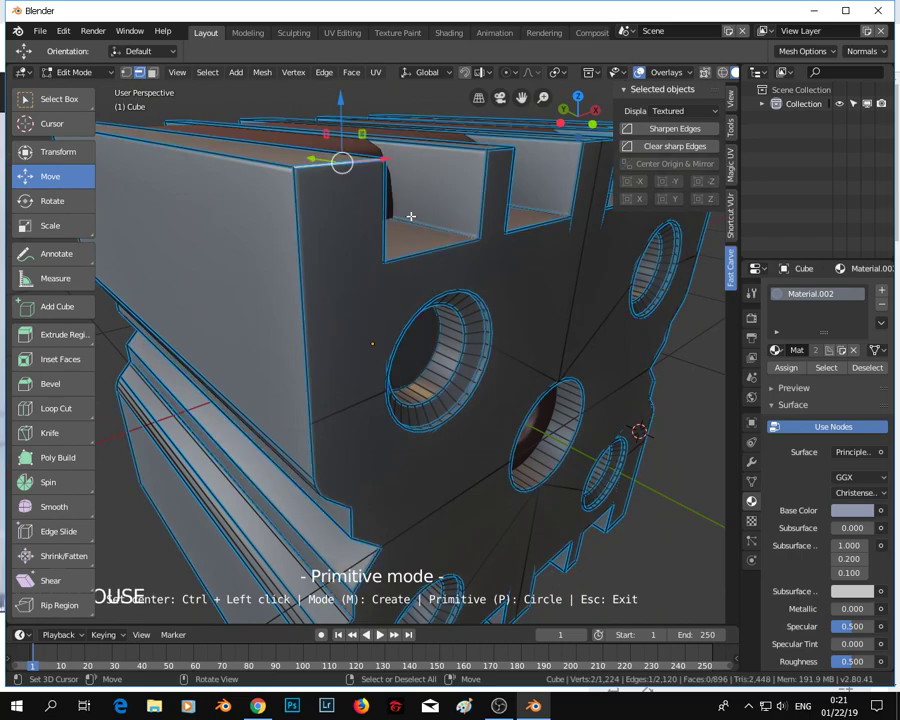
{"action": "right_click", "coordinate": [500, 149]}
{"action": "middle_click_drag", "start_coordinate": [526, 226], "coordinate": [430, 352]}
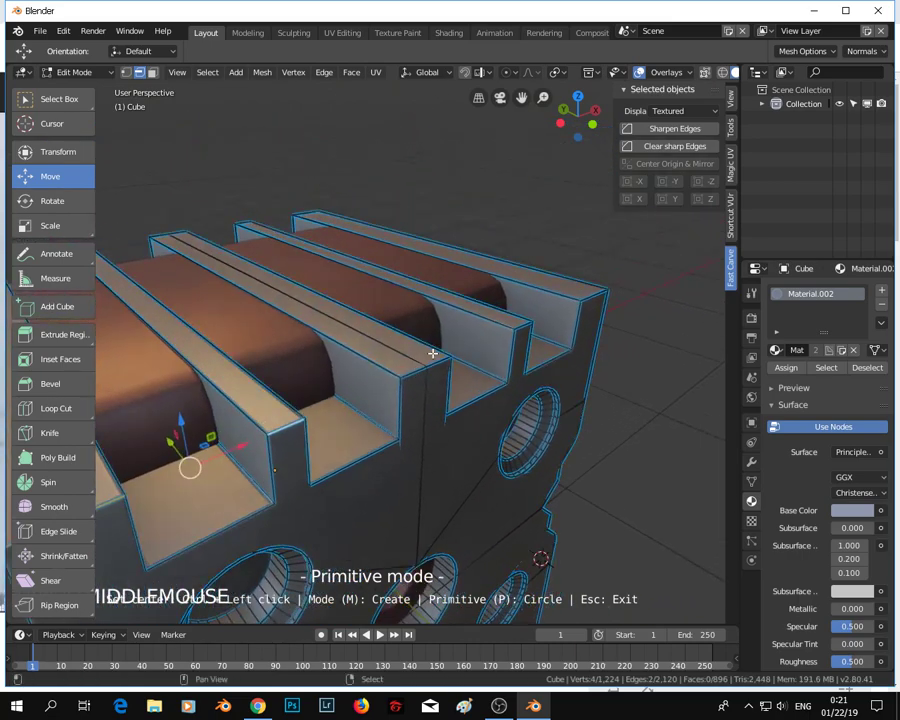
{"action": "right_click", "coordinate": [428, 370]}
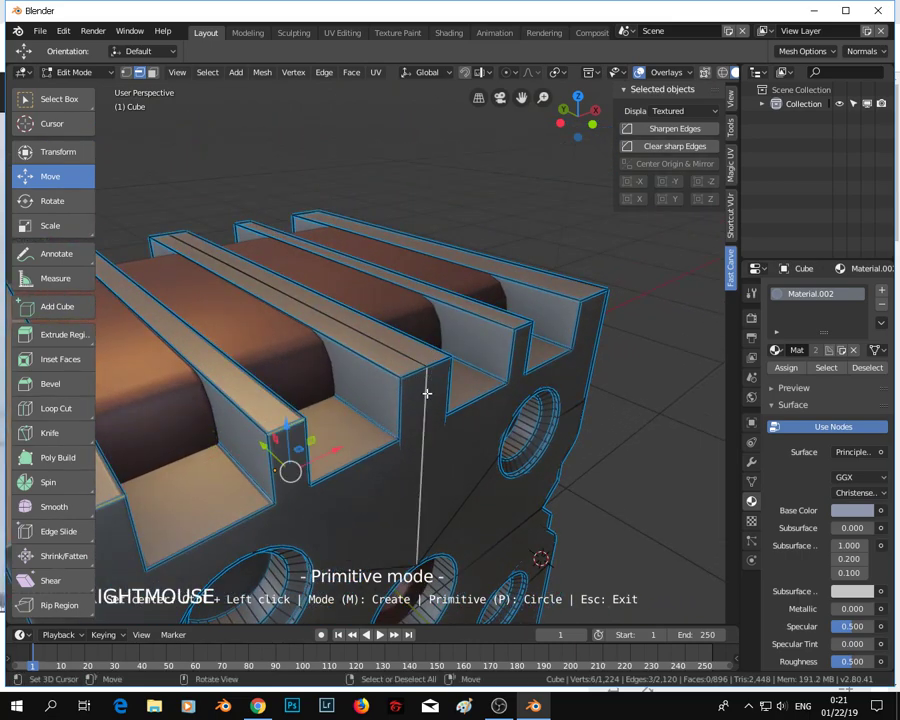
{"action": "right_click", "coordinate": [427, 394], "text": "alt+shift"}
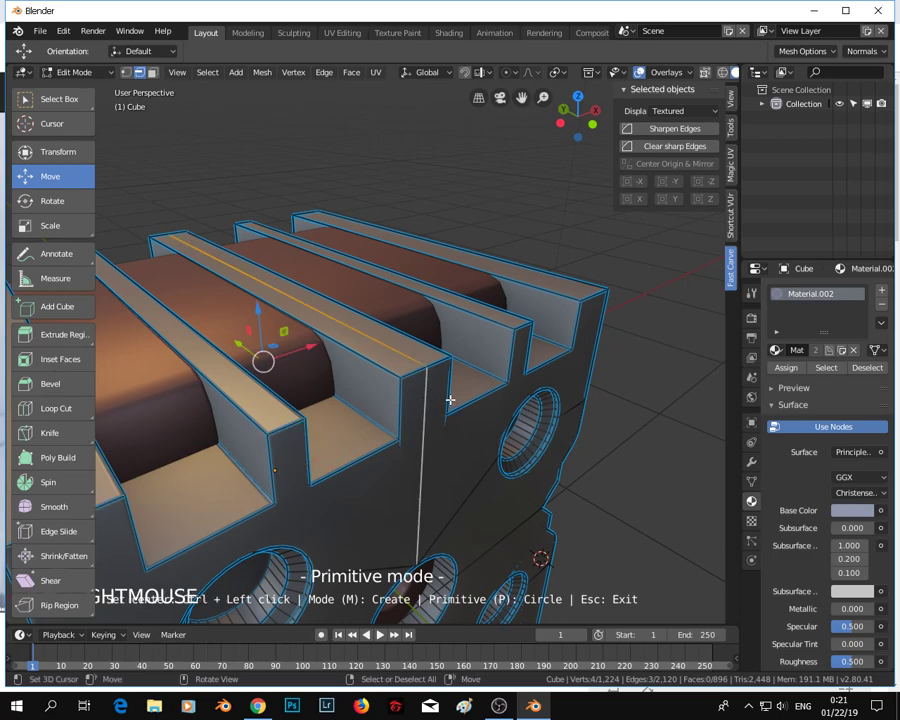
{"action": "key", "text": "x"}
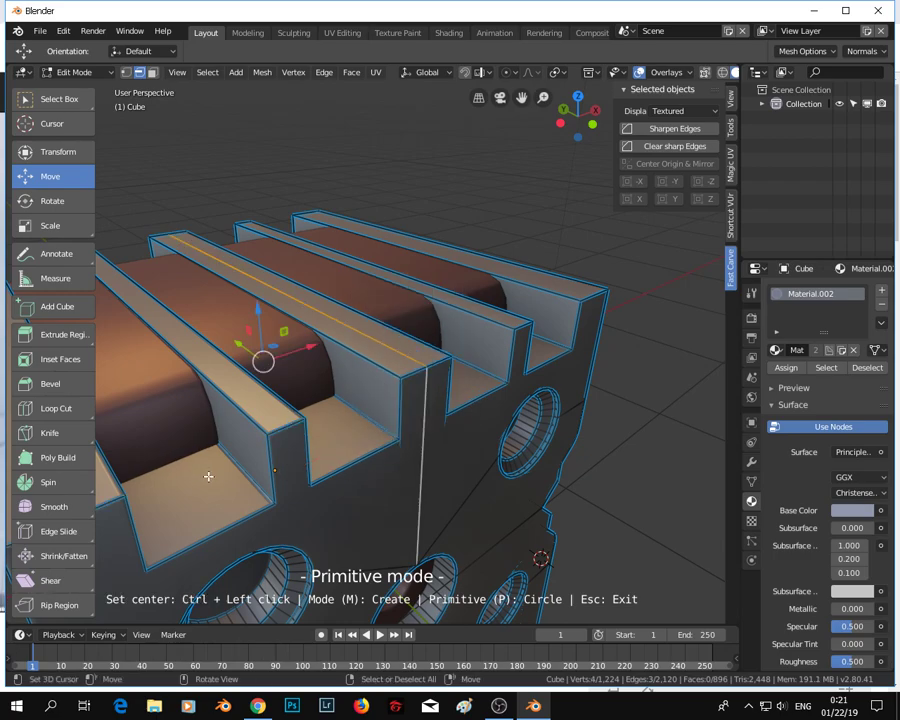
{"action": "scroll", "coordinate": [321, 462], "scroll_direction": "down", "scroll_amount": 3}
{"action": "scroll", "coordinate": [323, 460], "scroll_direction": "up", "scroll_amount": 3}
{"action": "key", "text": "x"}
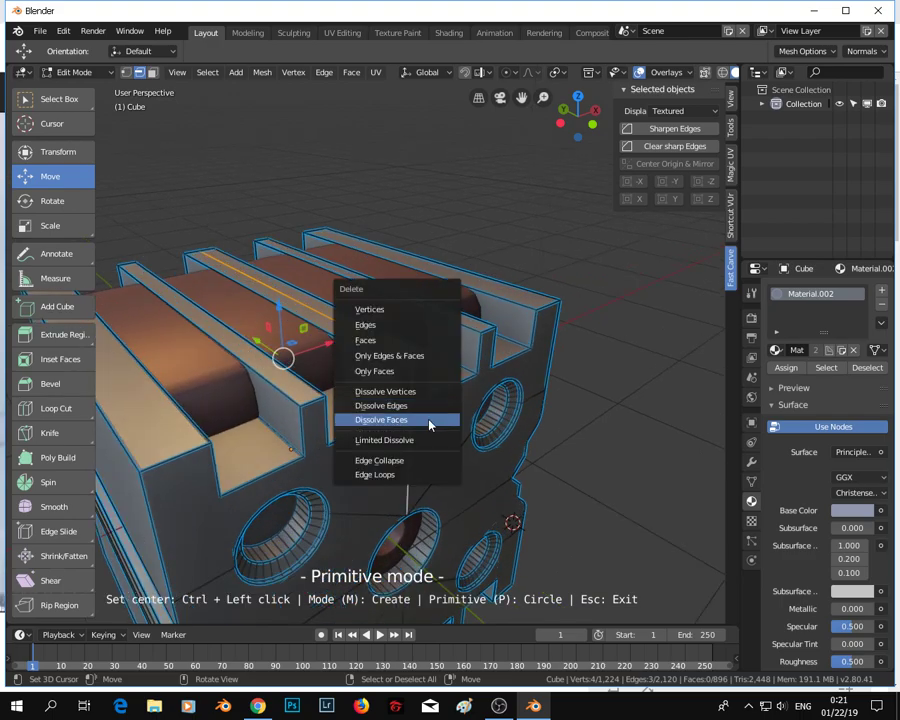
{"action": "left_click", "coordinate": [428, 405]}
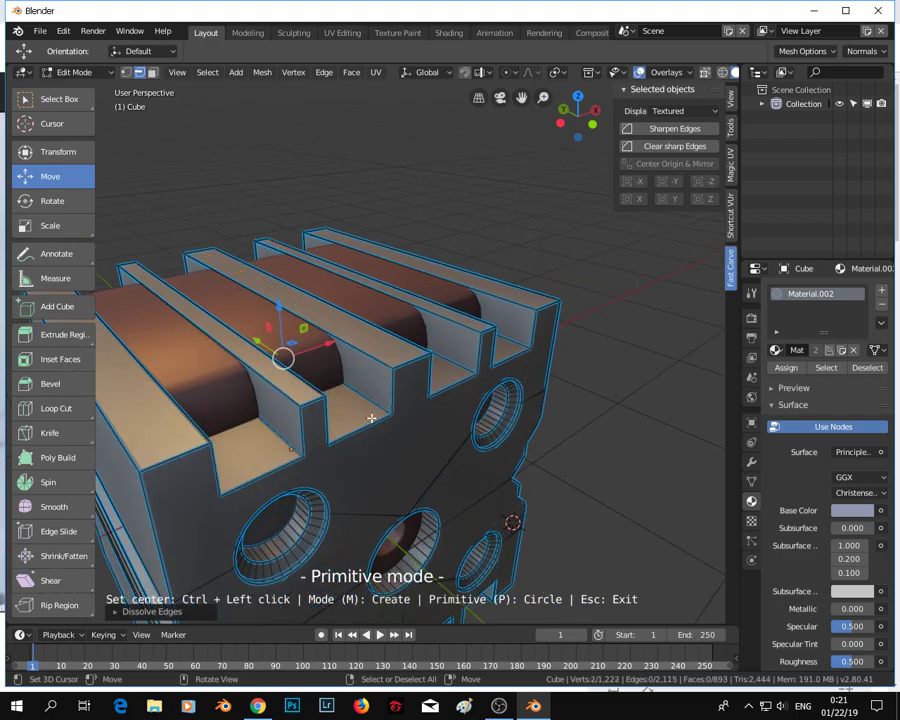
- Bevel the top end edges of all five ribs on the hole face with 1 segment and an offset of about 0.1
{"action": "right_click", "coordinate": [196, 447]}
{"action": "right_click", "coordinate": [312, 401], "text": "shift"}
{"action": "right_click", "coordinate": [410, 362], "text": "shift"}
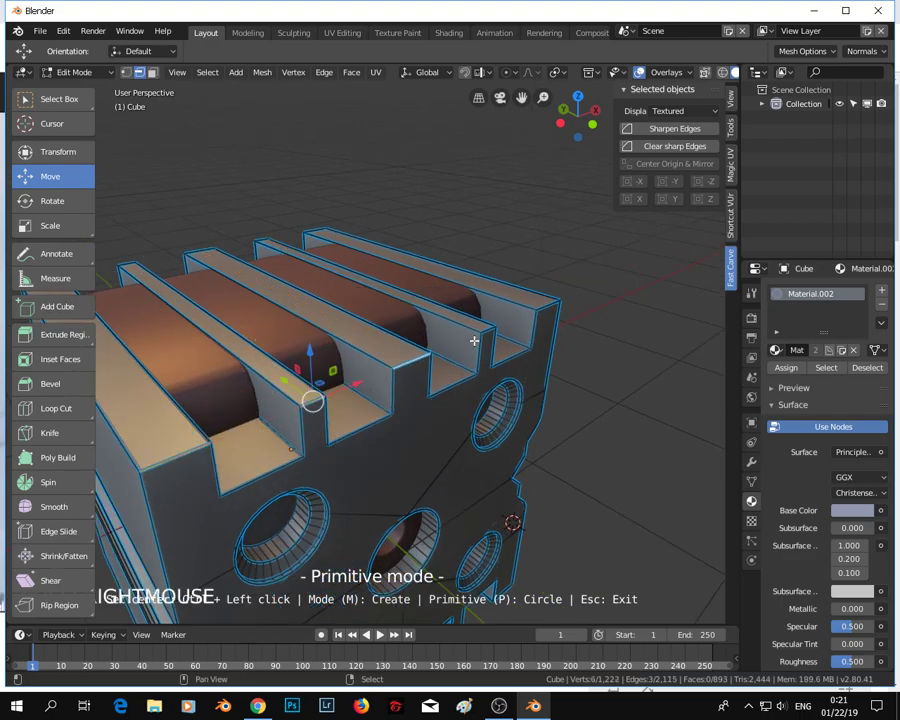
{"action": "right_click", "coordinate": [488, 328], "text": "shift"}
{"action": "right_click", "coordinate": [552, 305], "text": "shift"}
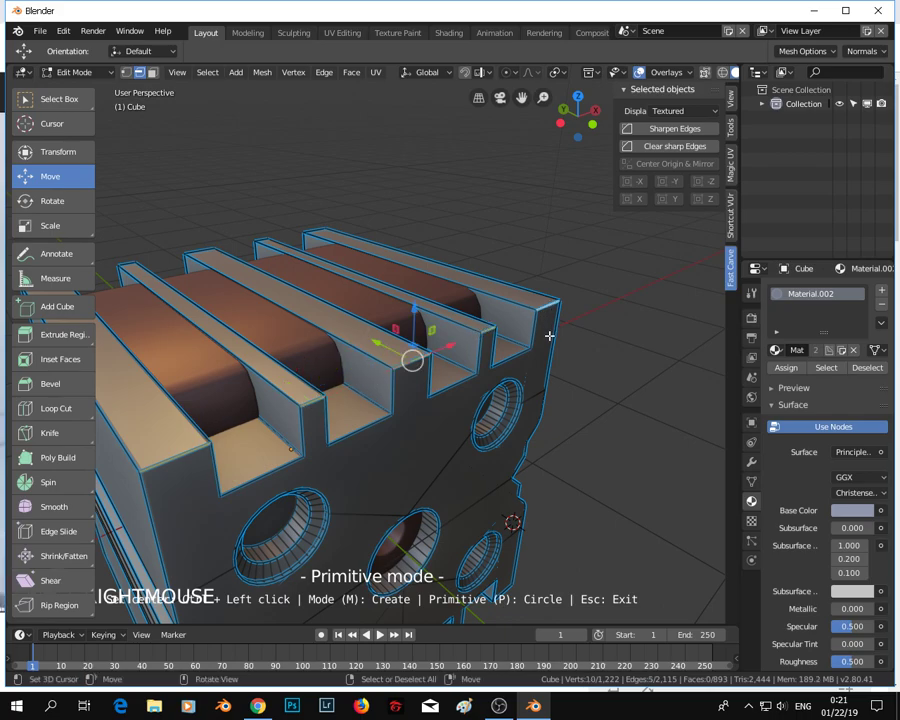
{"action": "key", "text": "ctrl+b"}
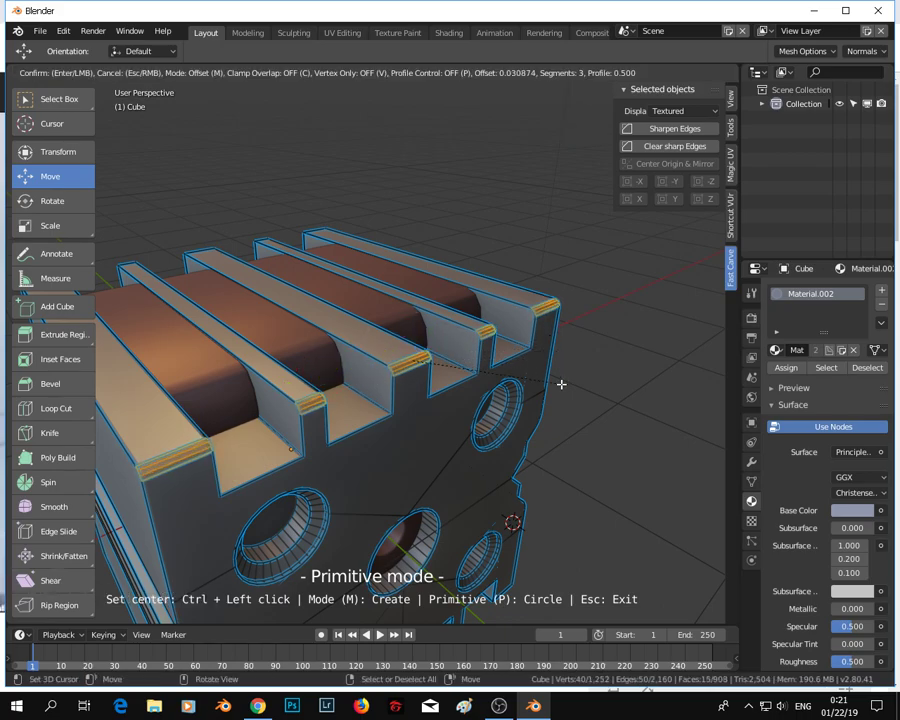
{"action": "scroll", "coordinate": [563, 390], "scroll_direction": "down", "scroll_amount": 2}
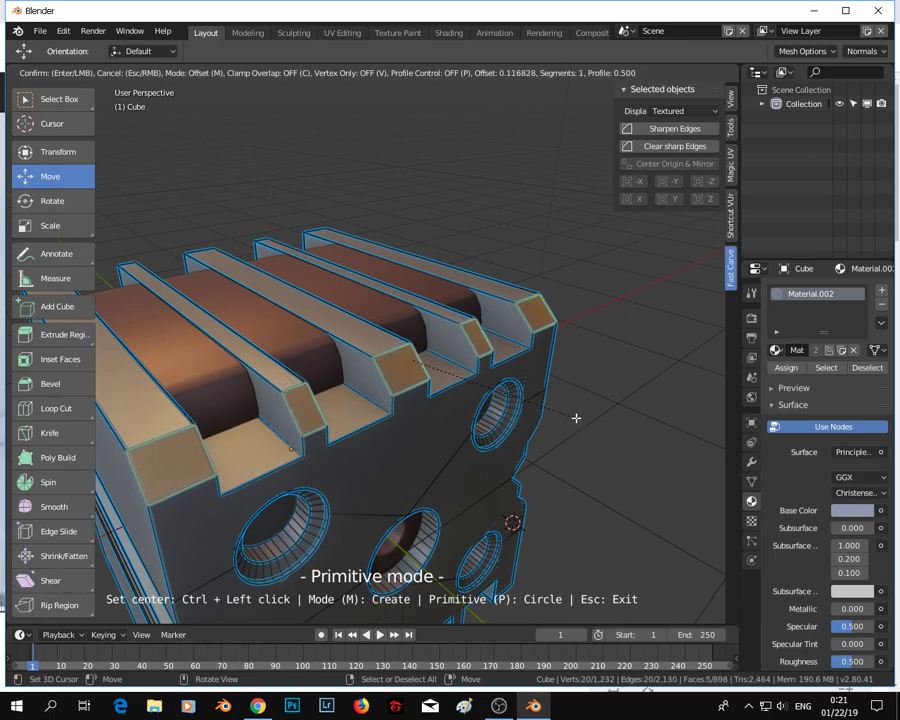
{"action": "scroll", "coordinate": [576, 418], "scroll_direction": "up", "scroll_amount": 1}
{"action": "scroll", "coordinate": [566, 410], "scroll_direction": "down", "scroll_amount": 1}
{"action": "left_click", "coordinate": [566, 410]}
- In Object Mode, mirror the chamfered rib ends with the positive Z option and the -Y option
{"action": "scroll", "coordinate": [570, 424], "scroll_direction": "down", "scroll_amount": 2}
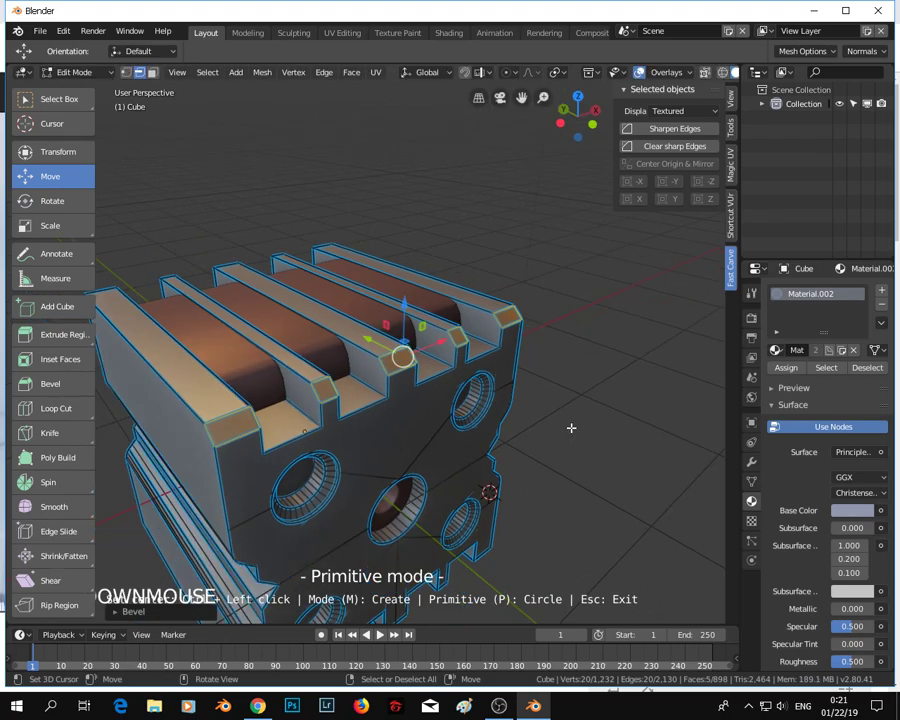
{"action": "key", "text": "Tab"}
{"action": "middle_click_drag", "start_coordinate": [584, 462], "coordinate": [458, 442]}
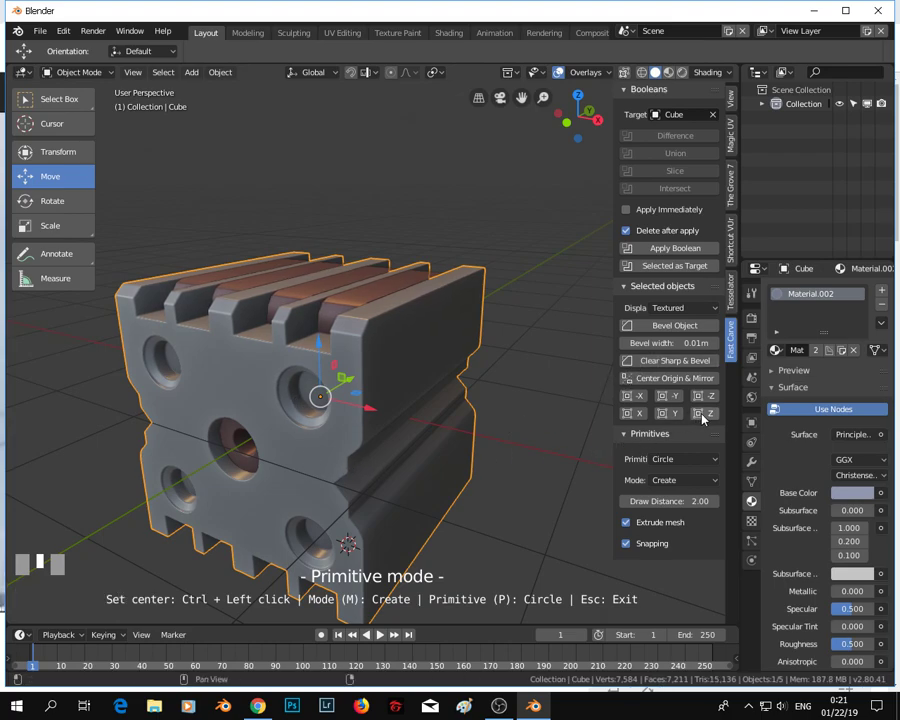
{"action": "left_click", "coordinate": [362, 427]}
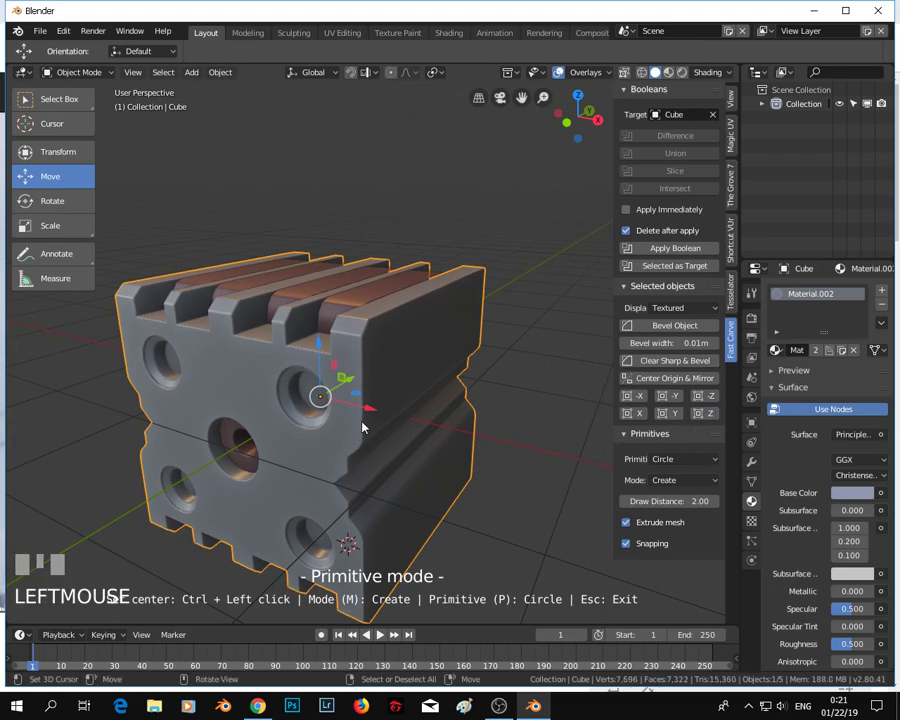
{"action": "left_click", "coordinate": [676, 399]}
{"action": "middle_click_drag", "start_coordinate": [418, 392], "coordinate": [487, 421]}
- Reapply the object bevel to the mirrored block and inspect the chamfered ribs from several angles
{"action": "left_click", "coordinate": [668, 325]}
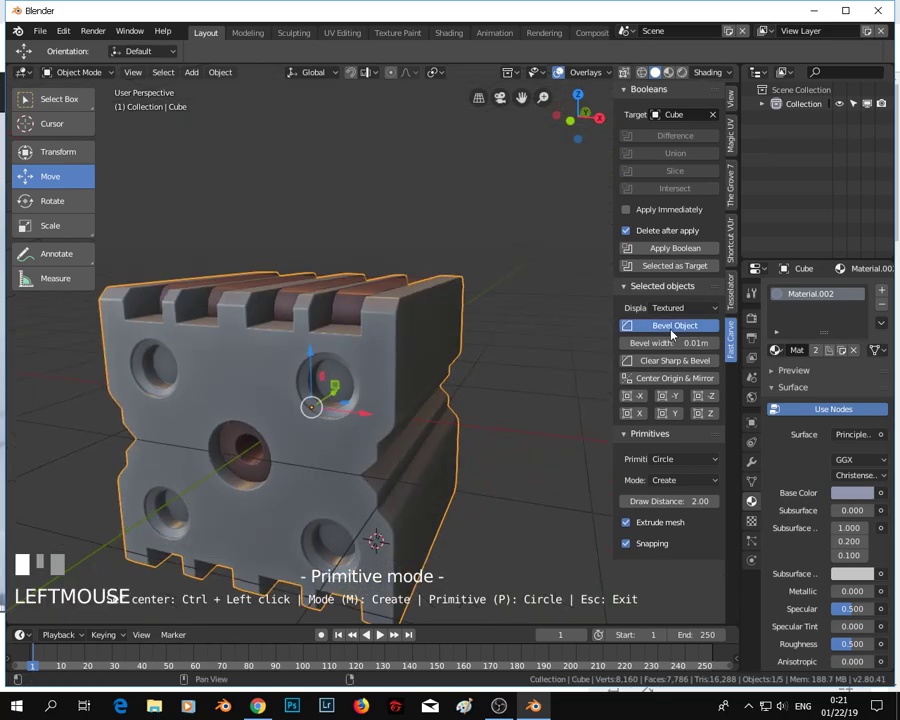
{"action": "middle_click_drag", "start_coordinate": [448, 440], "coordinate": [300, 452]}
{"action": "scroll", "coordinate": [388, 400], "scroll_direction": "up", "scroll_amount": 2}
{"action": "scroll", "coordinate": [388, 402], "scroll_direction": "up", "scroll_amount": 3}
{"action": "scroll", "coordinate": [400, 424], "scroll_direction": "down", "scroll_amount": 4}
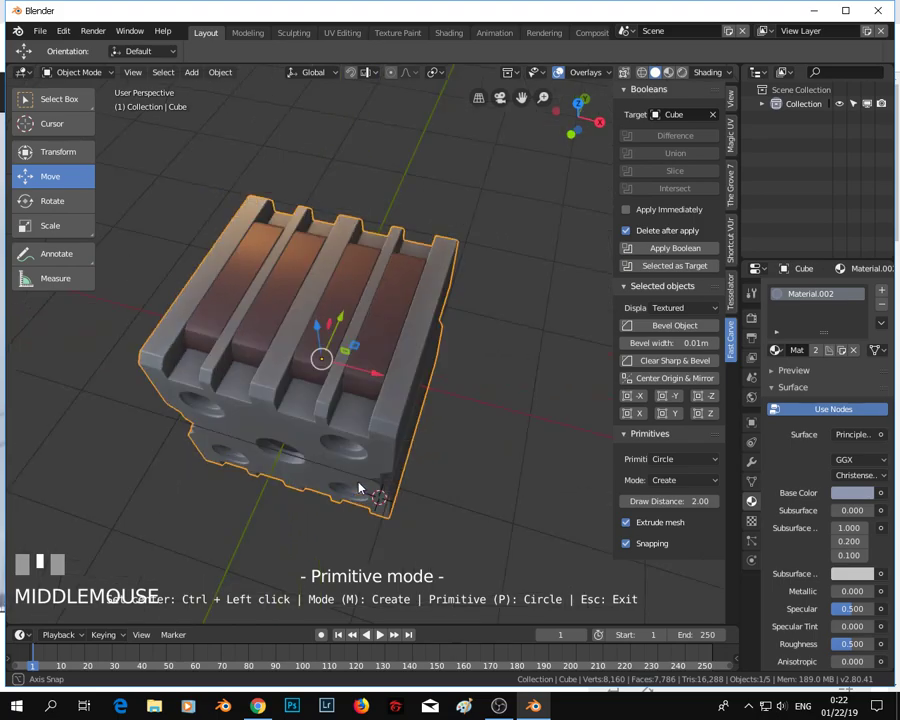
- In Edit Mode, select the centre edge loop running across the ribs and around the grooved side, and dissolve its edges
{"action": "key", "text": "Tab"}
{"action": "middle_click_drag", "start_coordinate": [426, 383], "coordinate": [399, 366]}
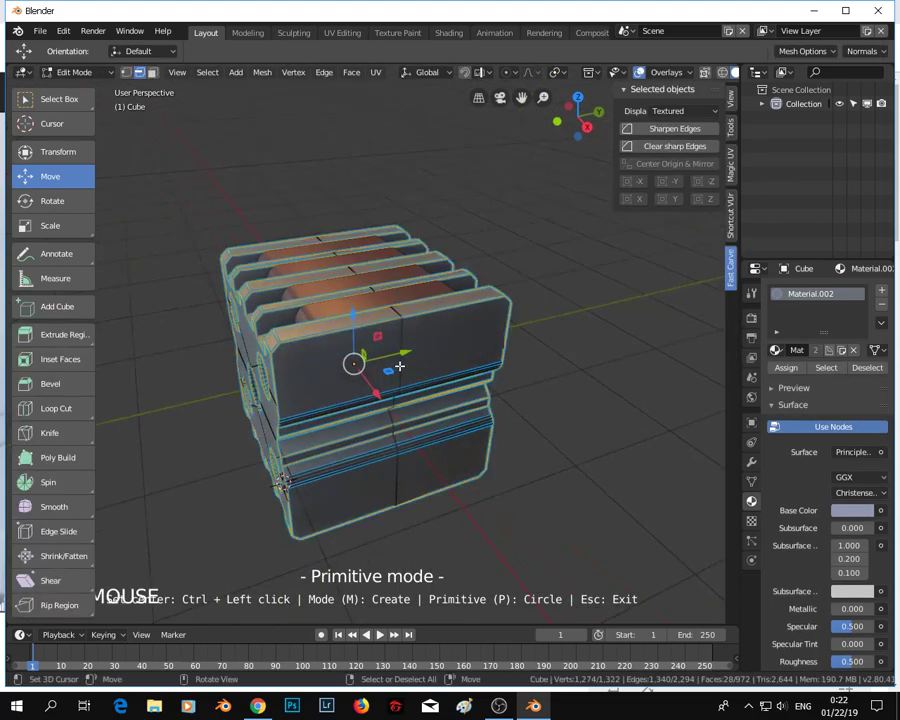
{"action": "left_click", "coordinate": [400, 363], "text": "alt"}
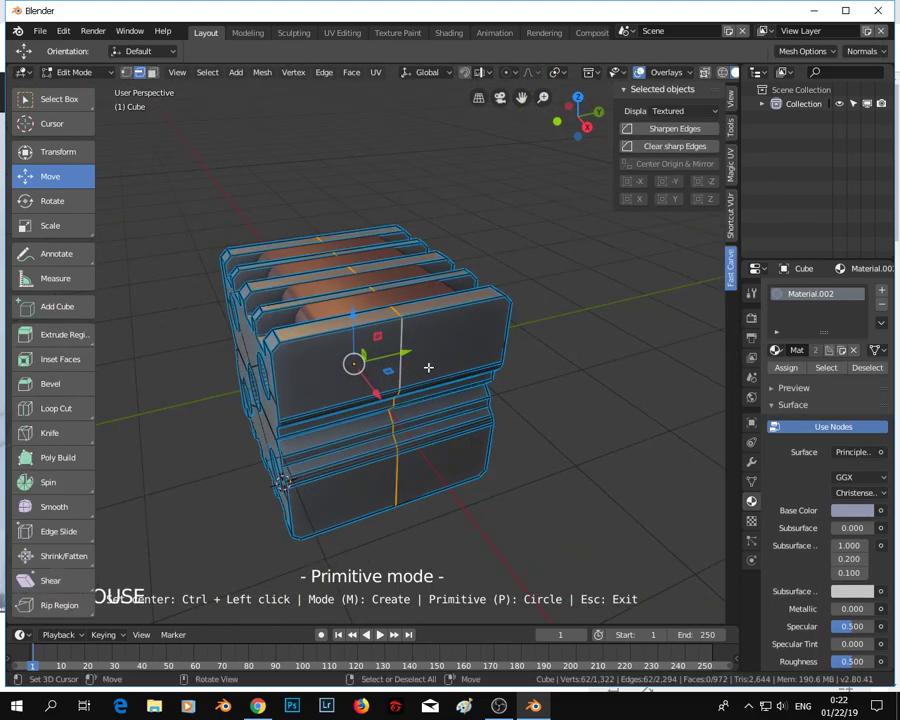
{"action": "key", "text": "x"}
{"action": "left_click", "coordinate": [428, 368]}
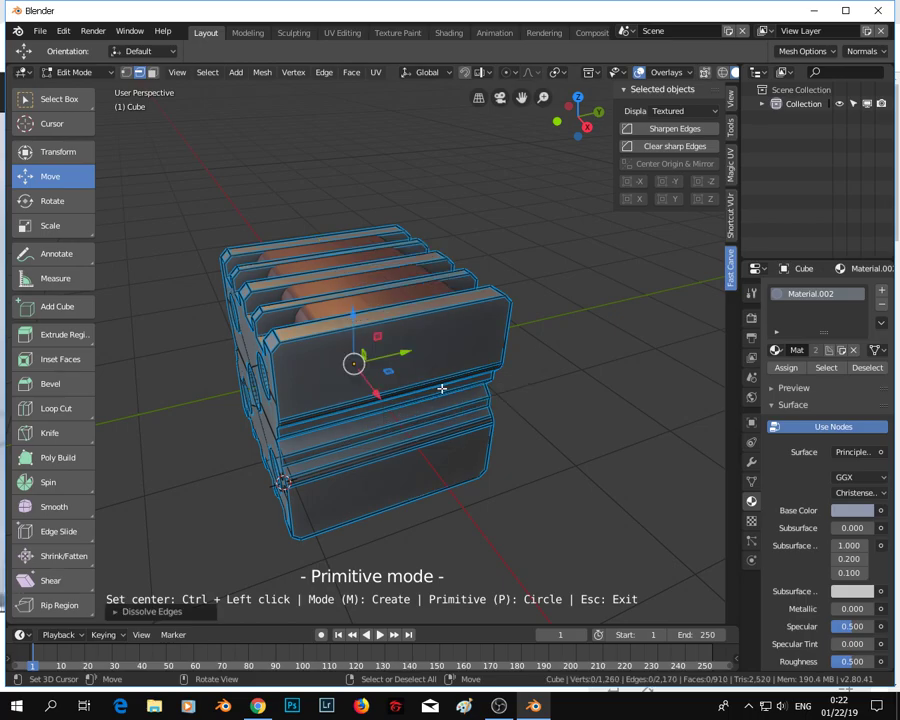
- Check the remaining side and hole-face edges, return to Object Mode, and examine the block's shading from the front and several angles
{"action": "middle_click_drag", "start_coordinate": [441, 388], "coordinate": [277, 356]}
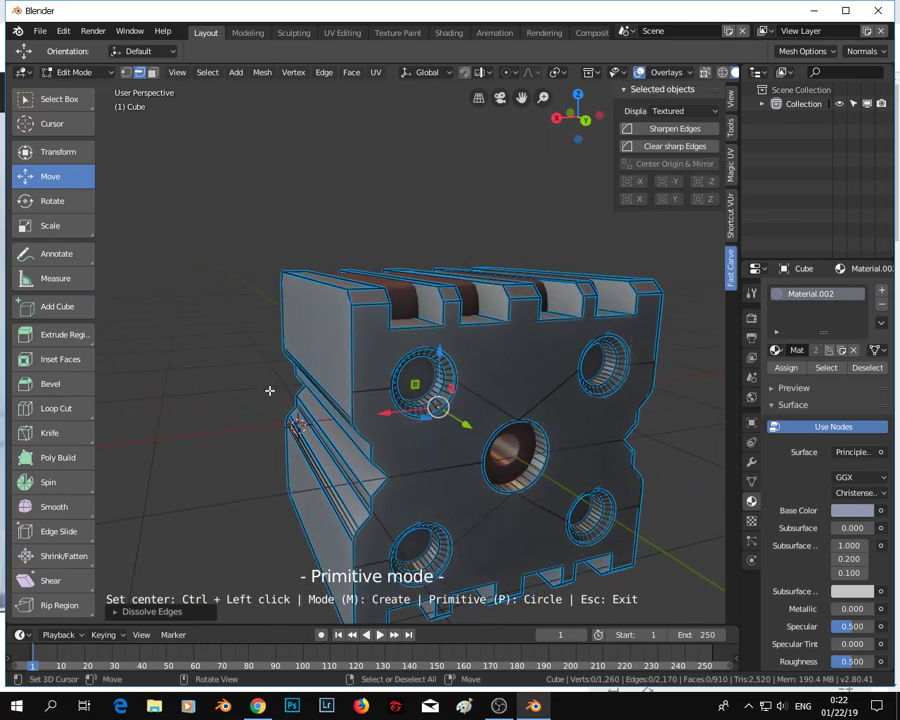
{"action": "scroll", "coordinate": [272, 379], "scroll_direction": "up", "scroll_amount": 3}
{"action": "middle_click_drag", "start_coordinate": [281, 418], "coordinate": [320, 449]}
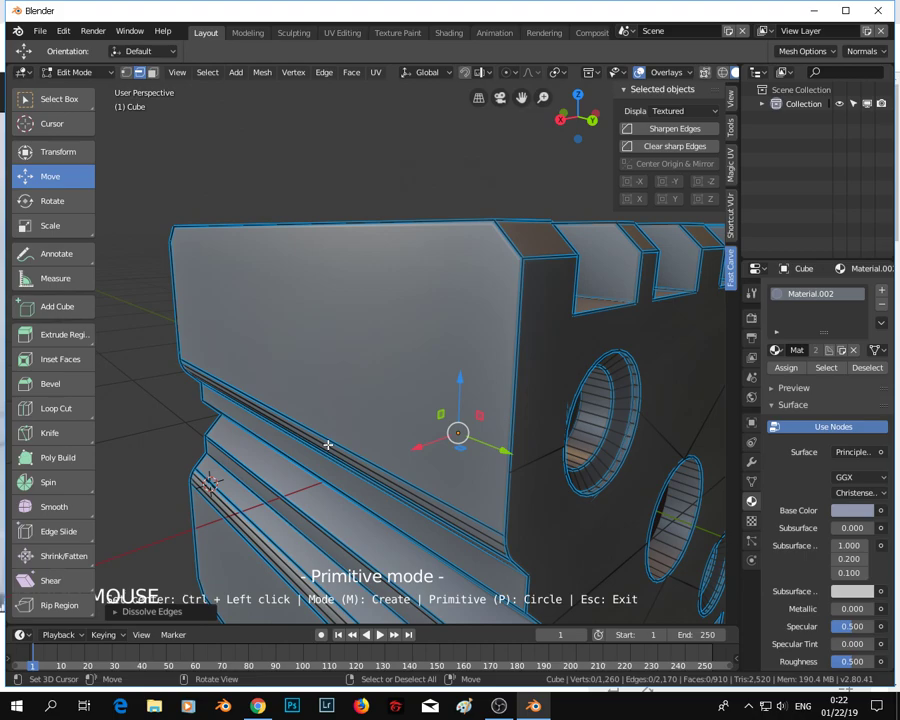
{"action": "scroll", "coordinate": [338, 456], "scroll_direction": "down", "scroll_amount": 5}
{"action": "key", "text": "Tab"}
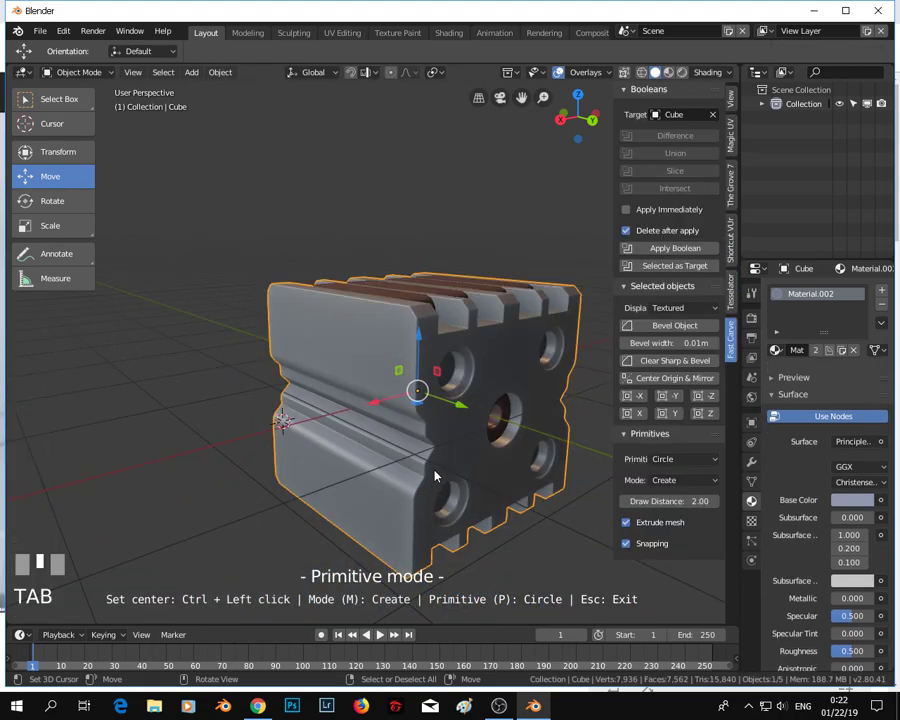
{"action": "middle_click", "coordinate": [500, 460]}
{"action": "middle_click_drag", "start_coordinate": [500, 460], "coordinate": [491, 459]}
{"action": "key", "text": "KP_Decimal"}
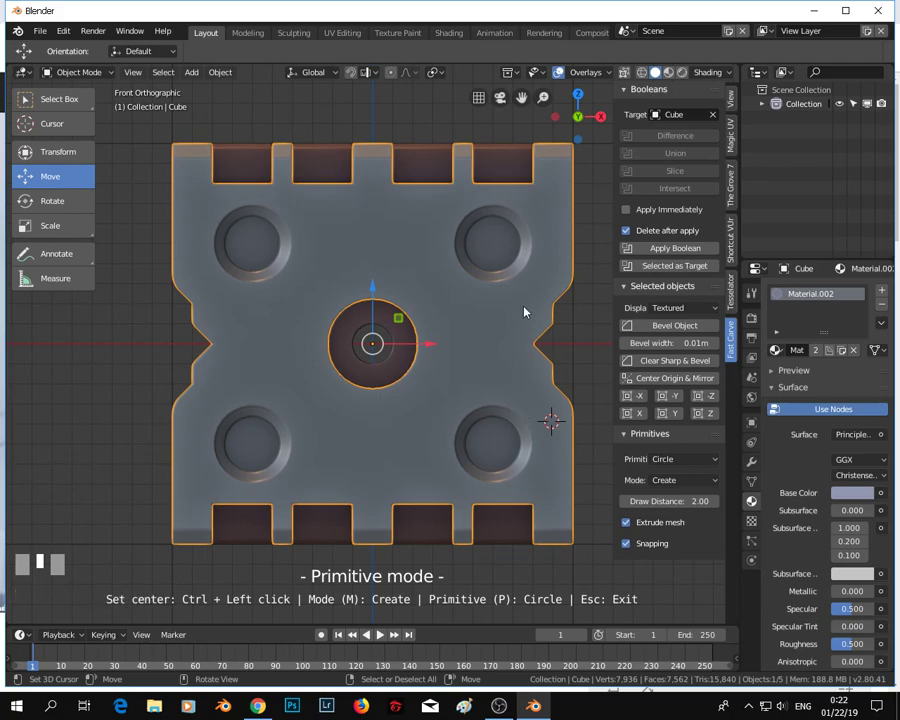
{"action": "middle_click_drag", "start_coordinate": [521, 313], "coordinate": [472, 333]}
{"action": "scroll", "coordinate": [472, 341], "scroll_direction": "up", "scroll_amount": 5}
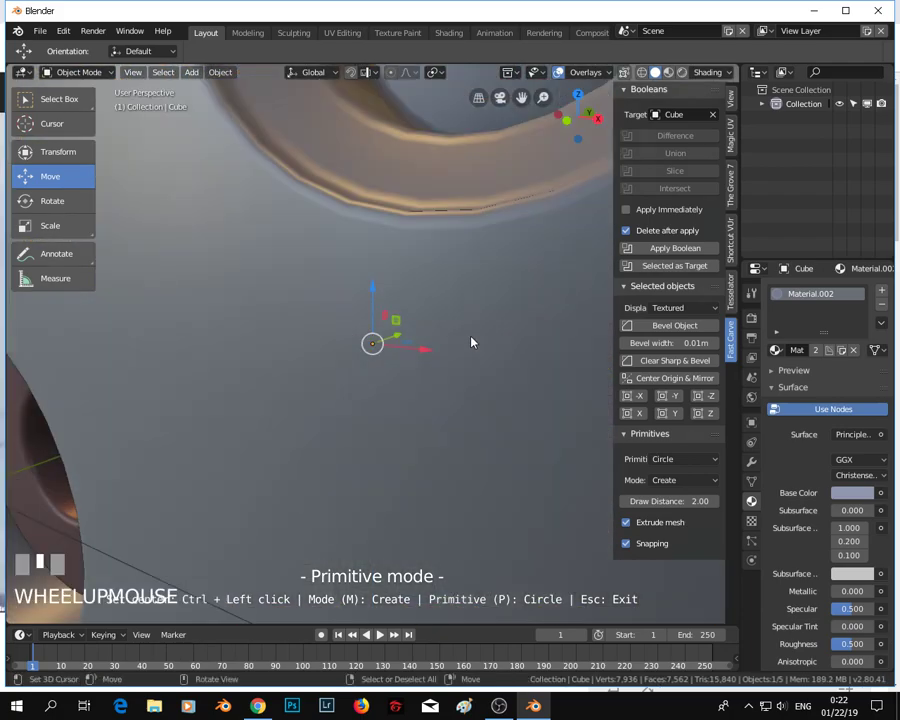
{"action": "scroll", "coordinate": [472, 347], "scroll_direction": "down", "scroll_amount": 8}
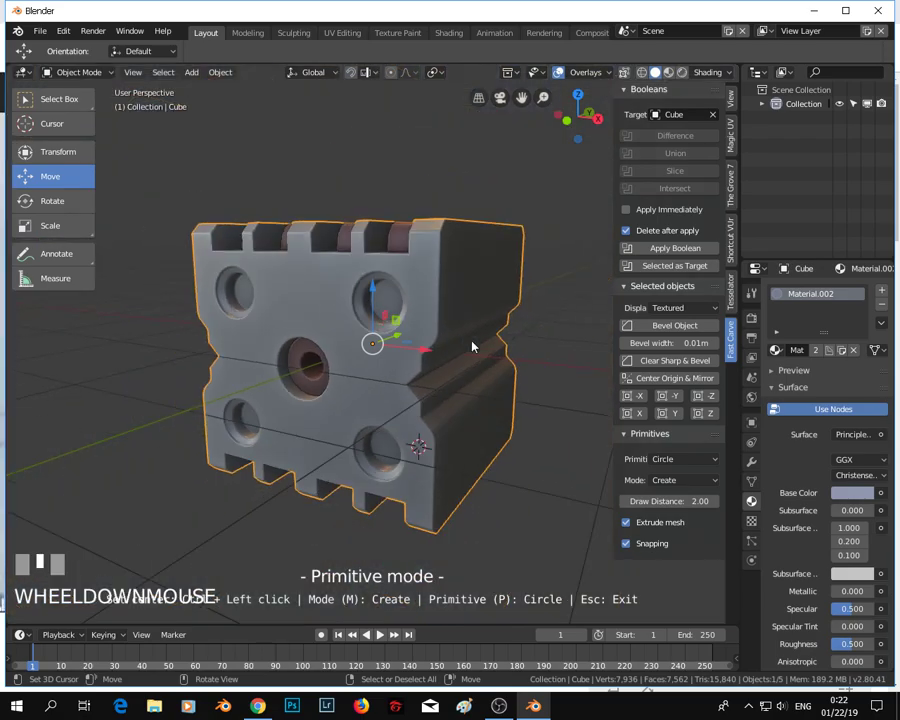
{"action": "middle_click_drag", "start_coordinate": [472, 347], "coordinate": [444, 384]}
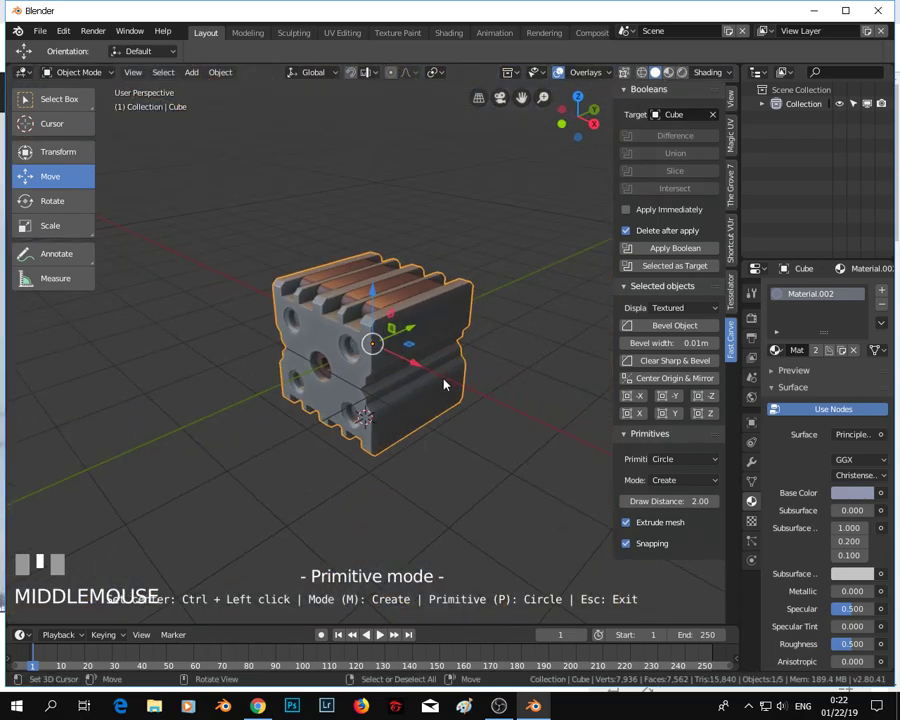